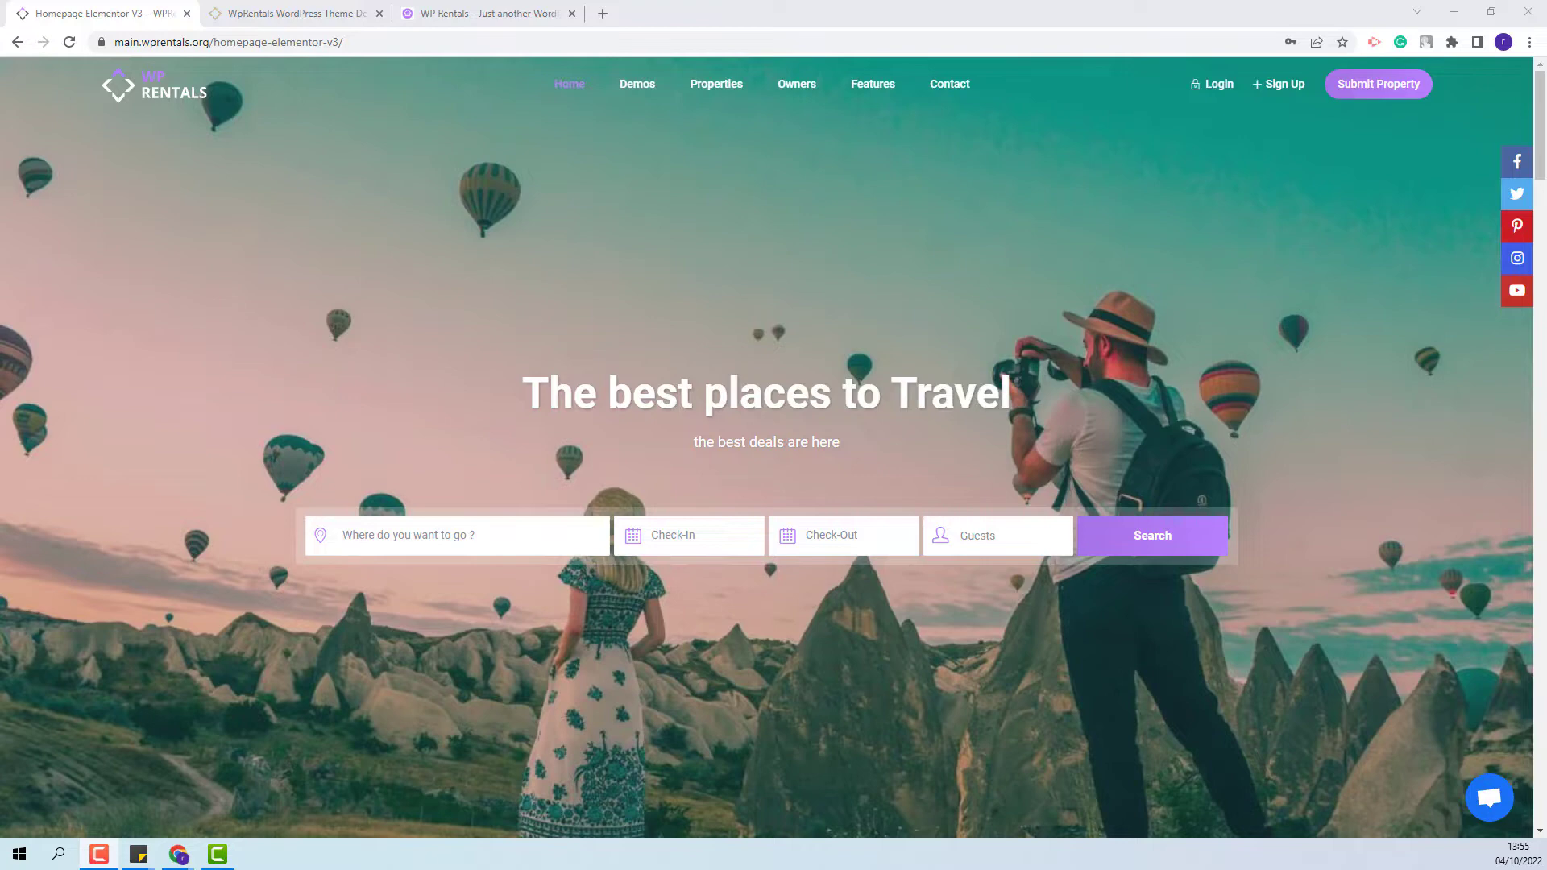
Open the yacht rental homepage in the Elementor editor and expand the header section in the Navigator.
left_click(339, 19)
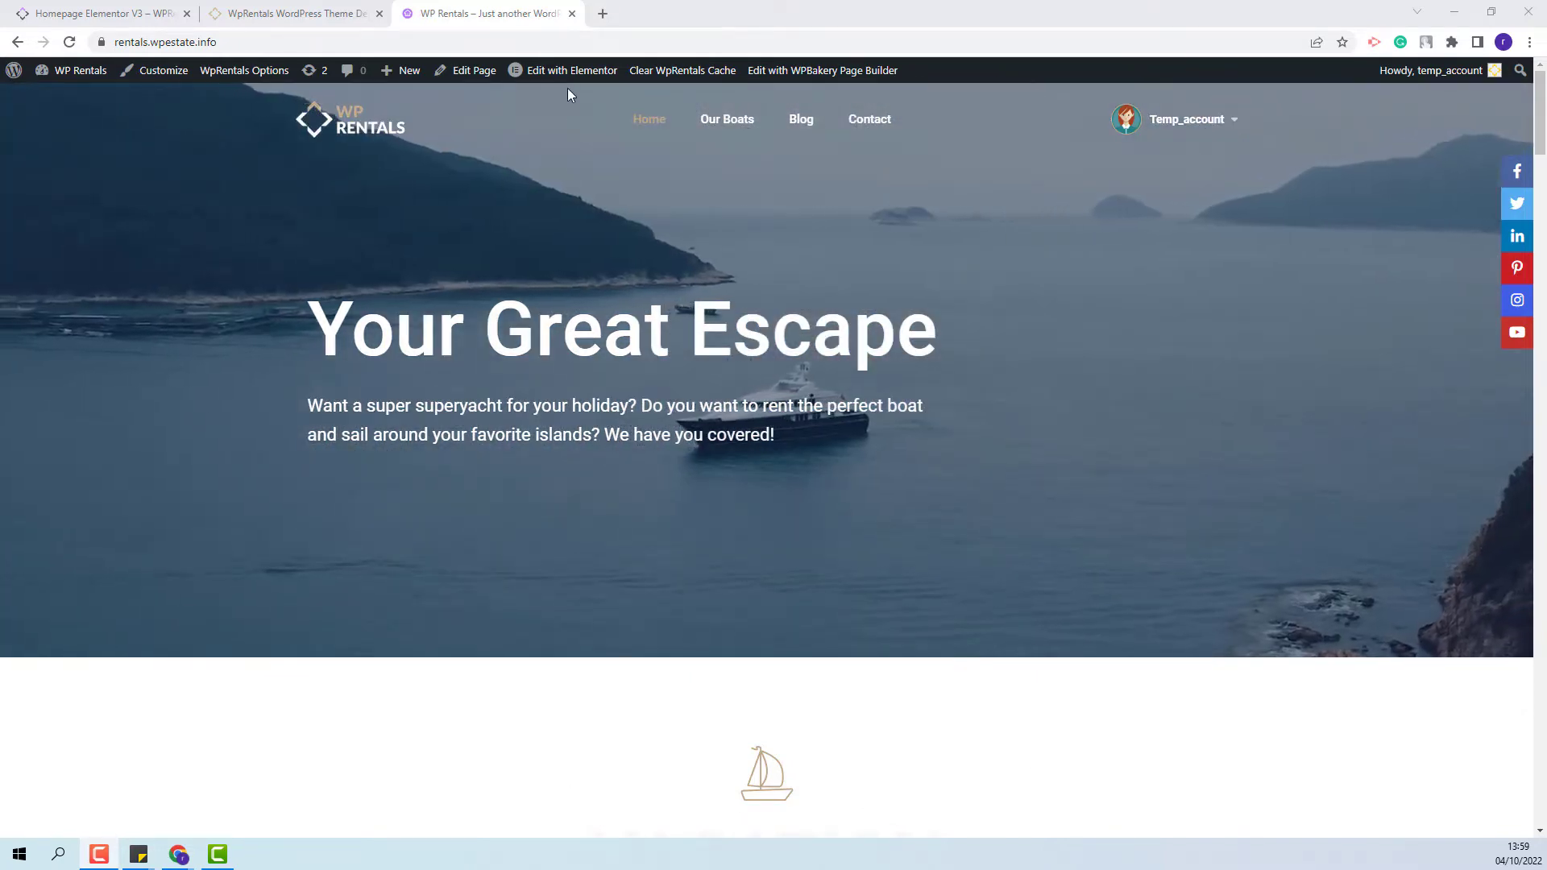
mouse_move(574, 71)
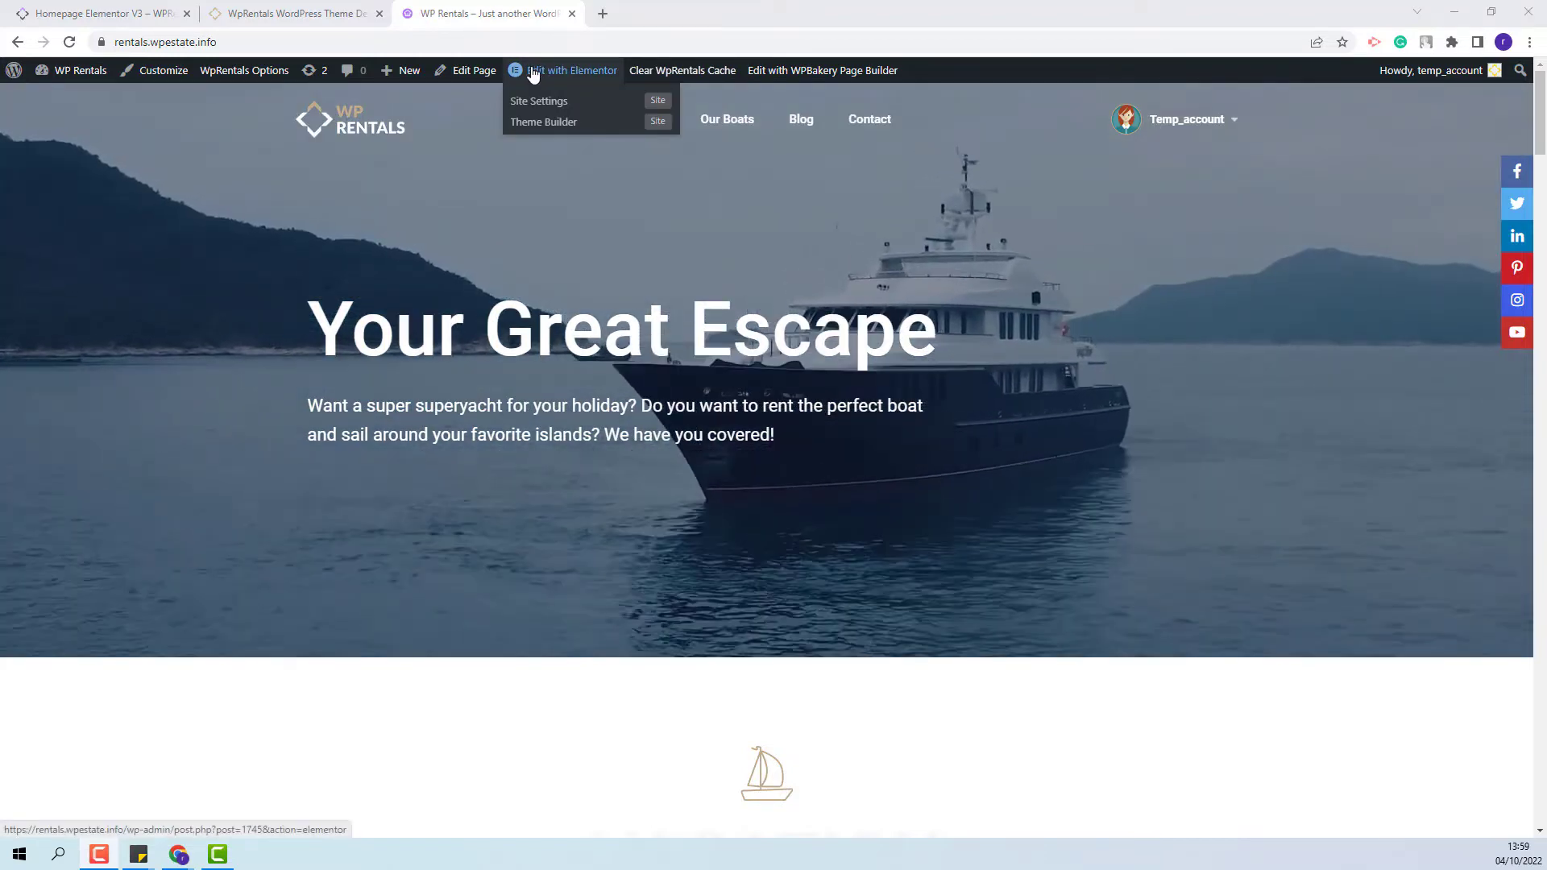
left_click(592, 74)
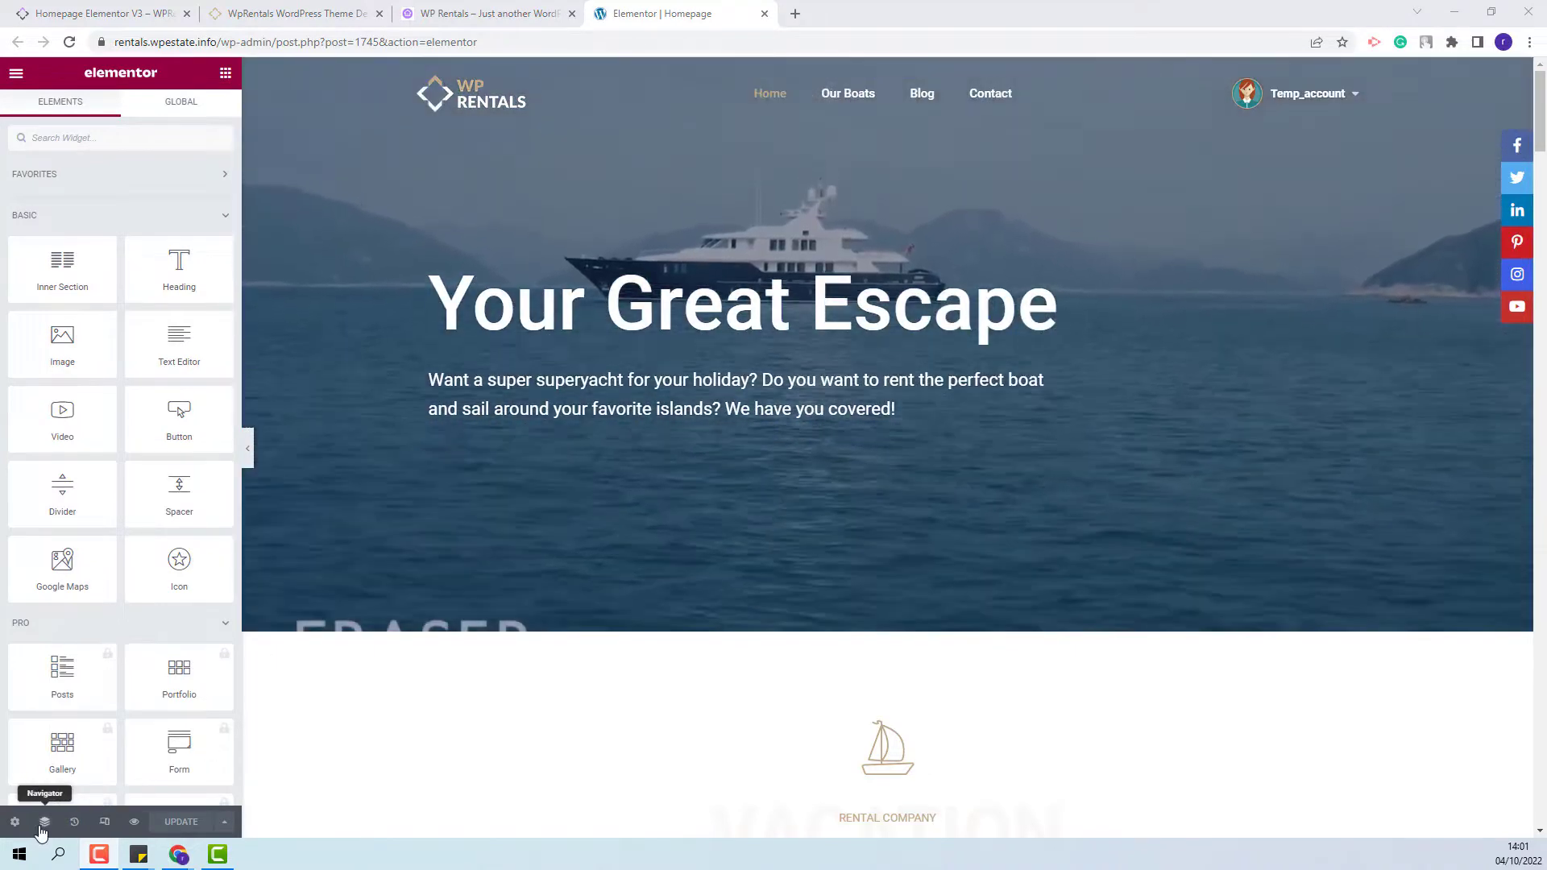
left_click(50, 821)
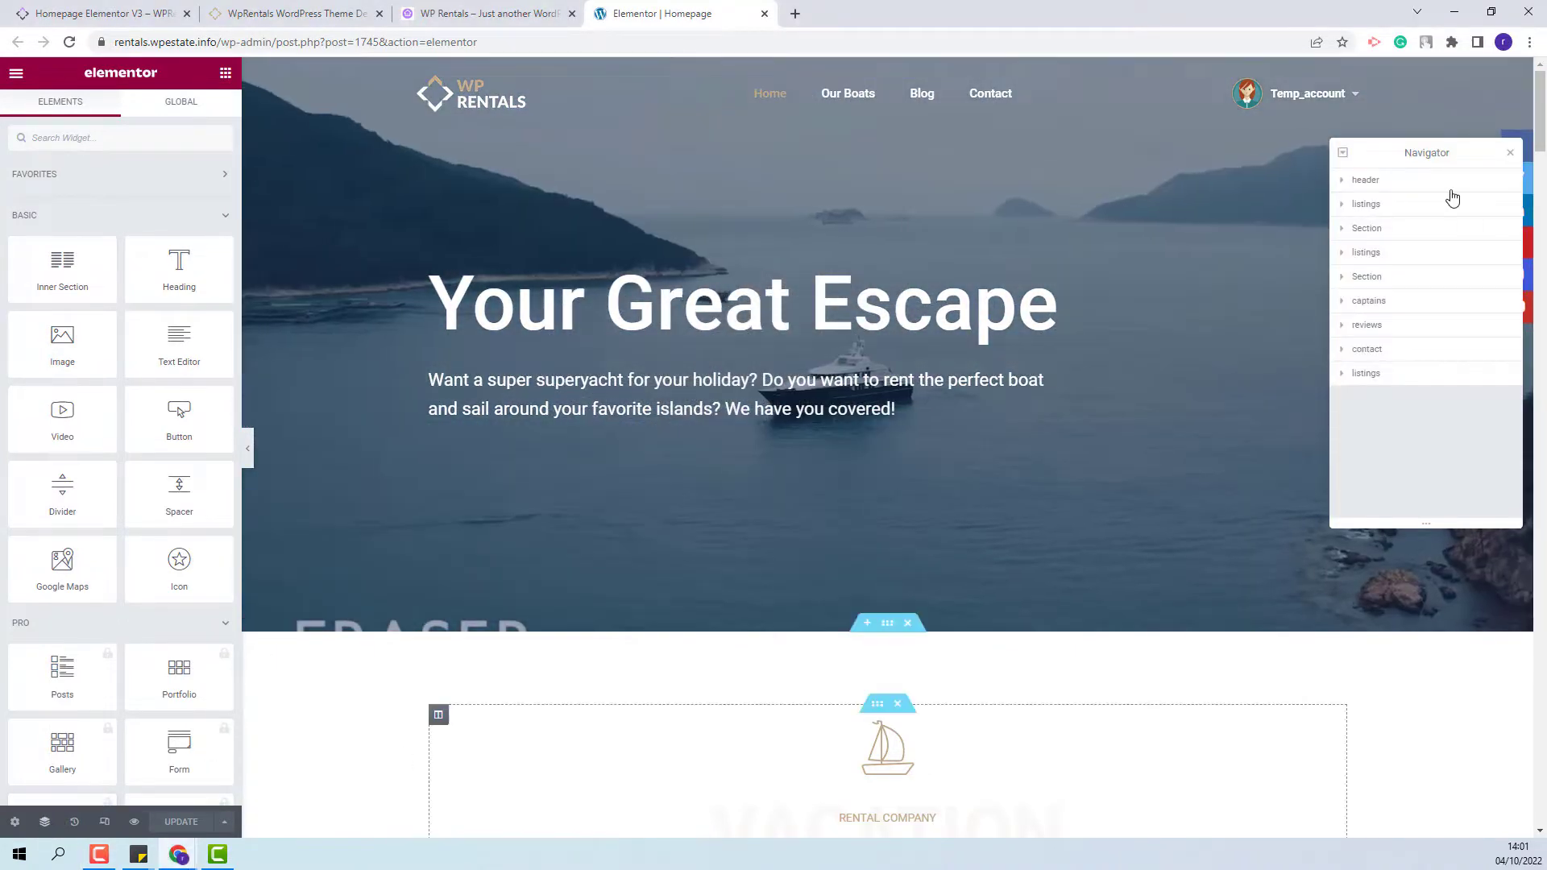
left_click(1380, 187)
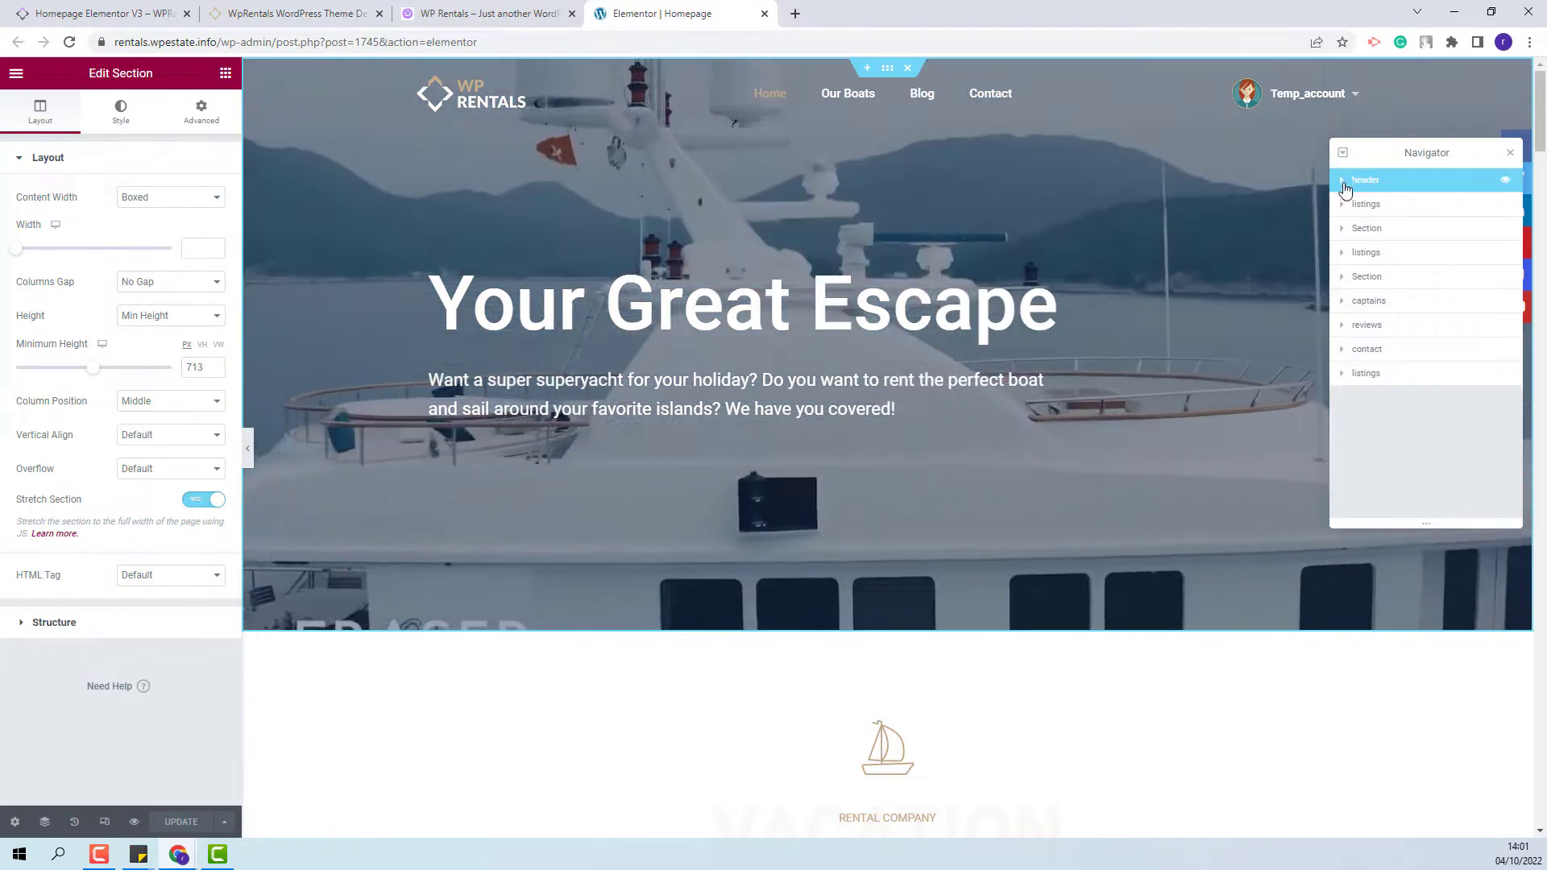
left_click(1342, 181)
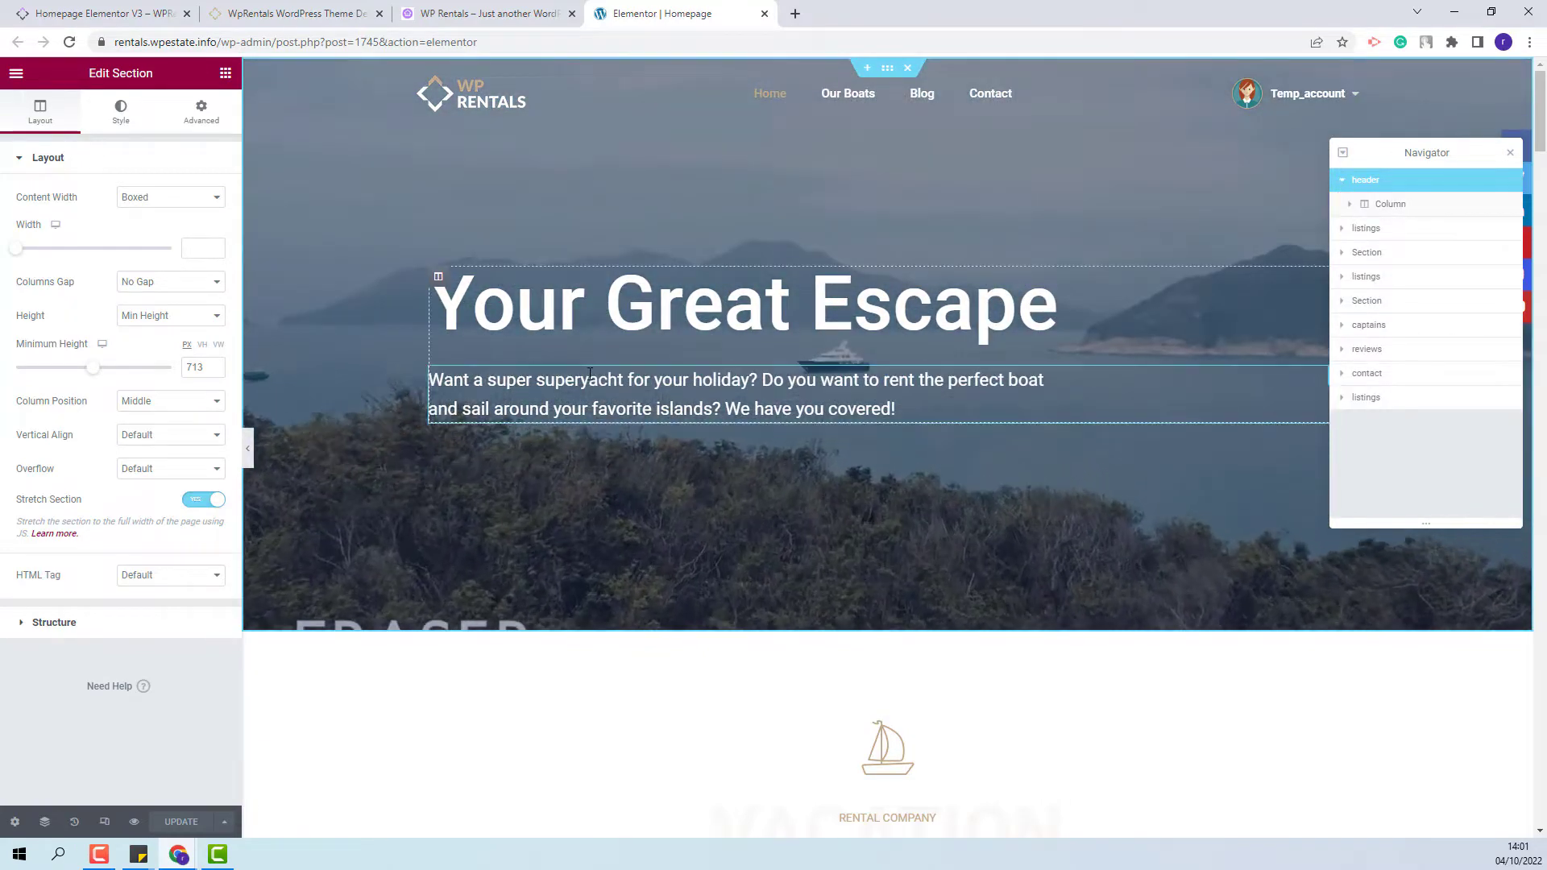
Find the Search Form Builder widget and place it below the superyacht subheading in the header section.
left_click(439, 413)
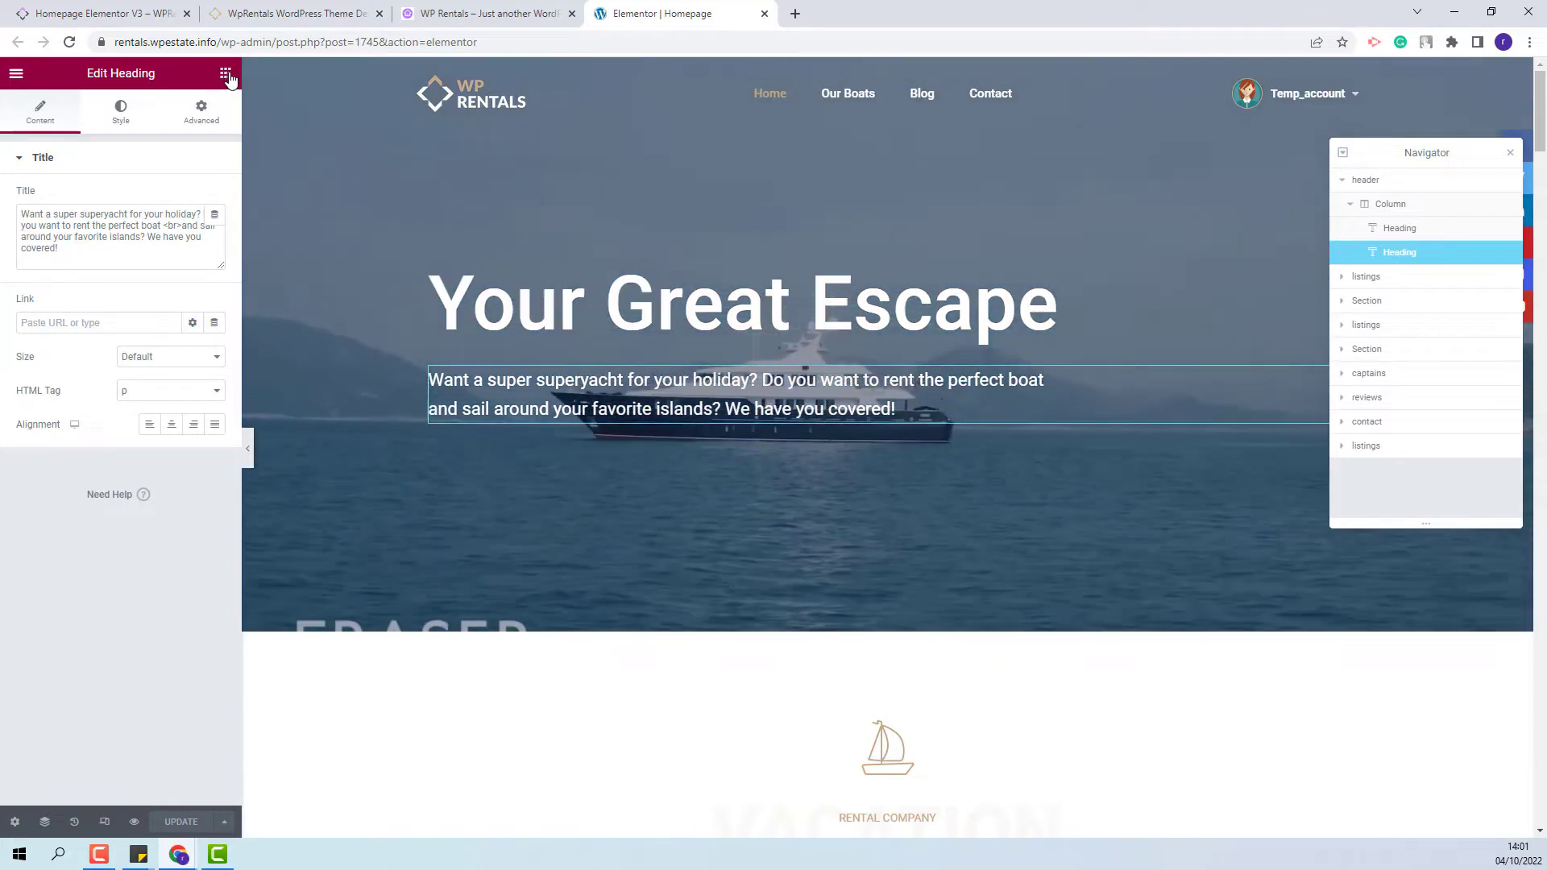
left_click(225, 72)
type("search")
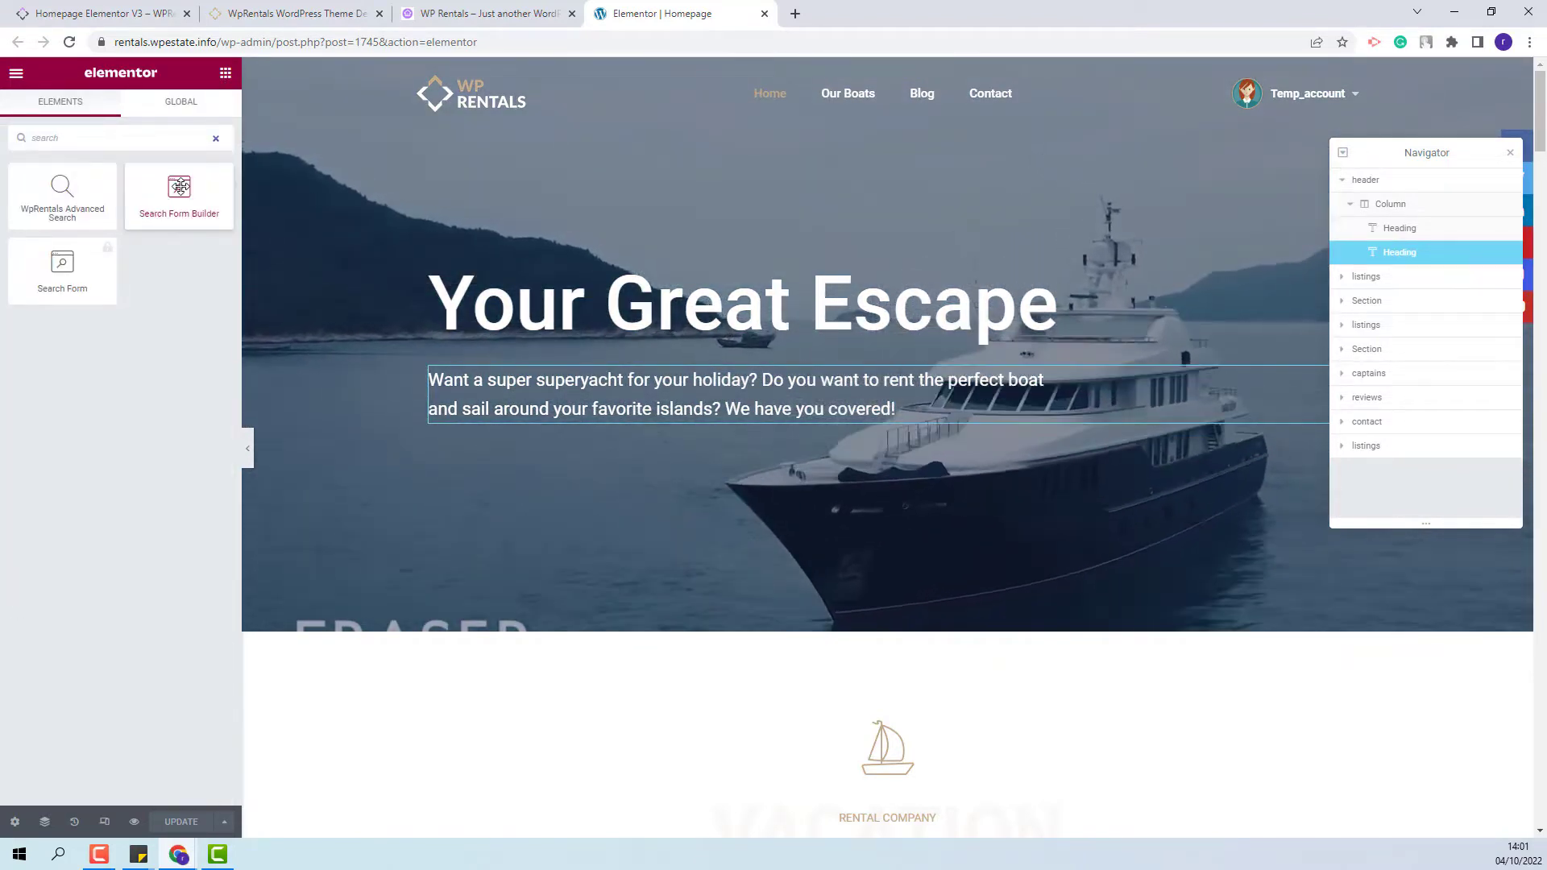
left_click_drag(179, 187, 665, 399)
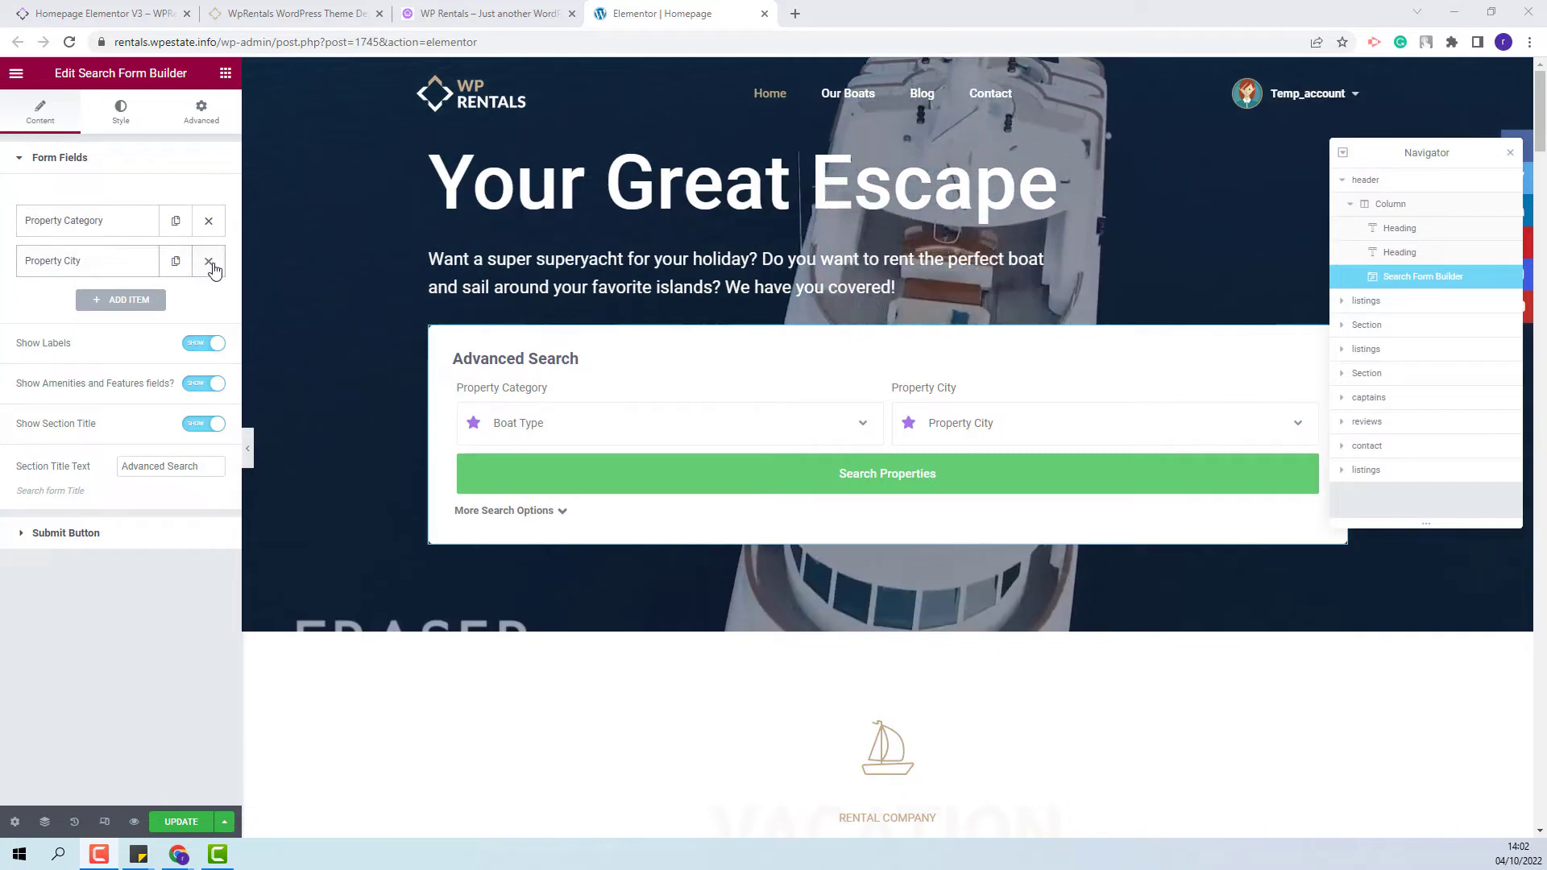
Remove the Property City field from the search form and set the remaining item's form field to Yacht Name.
left_click(207, 261)
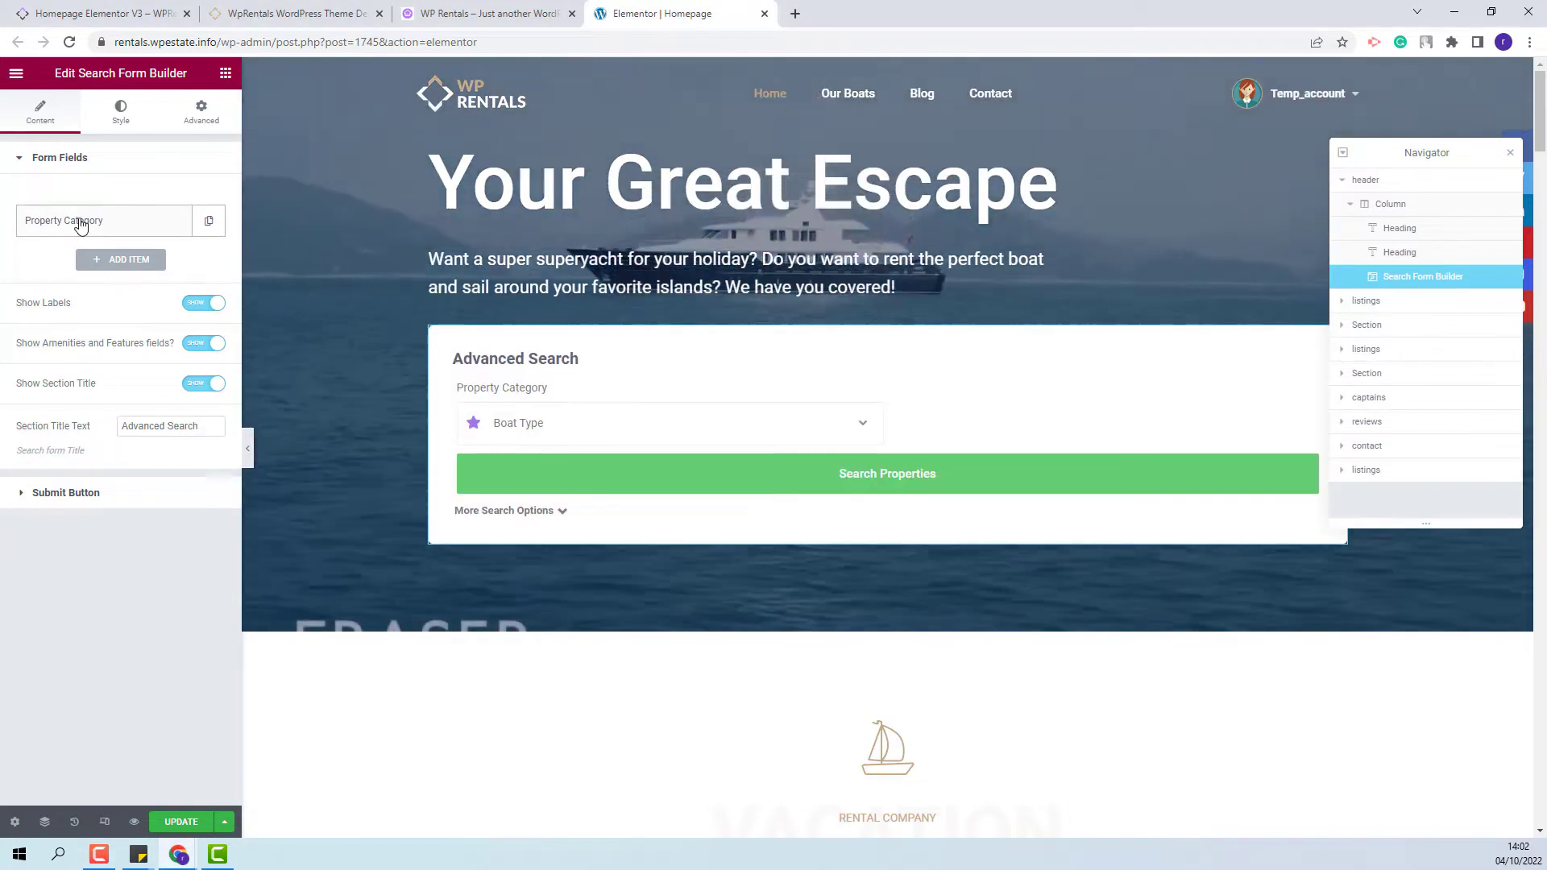
left_click(81, 225)
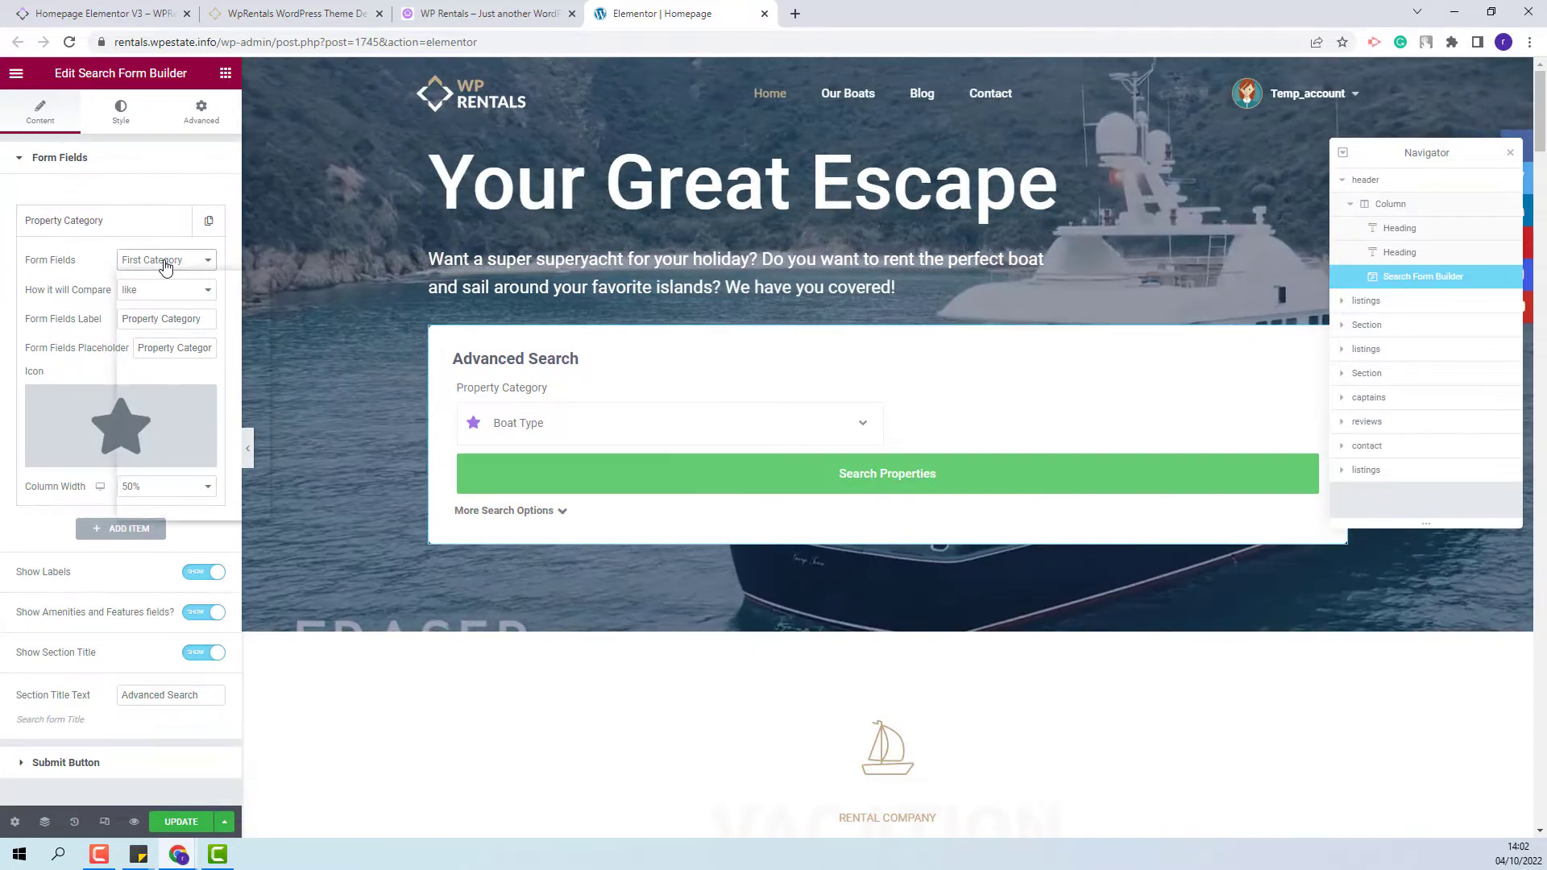
left_click(164, 262)
scroll(191, 424, "down", 5)
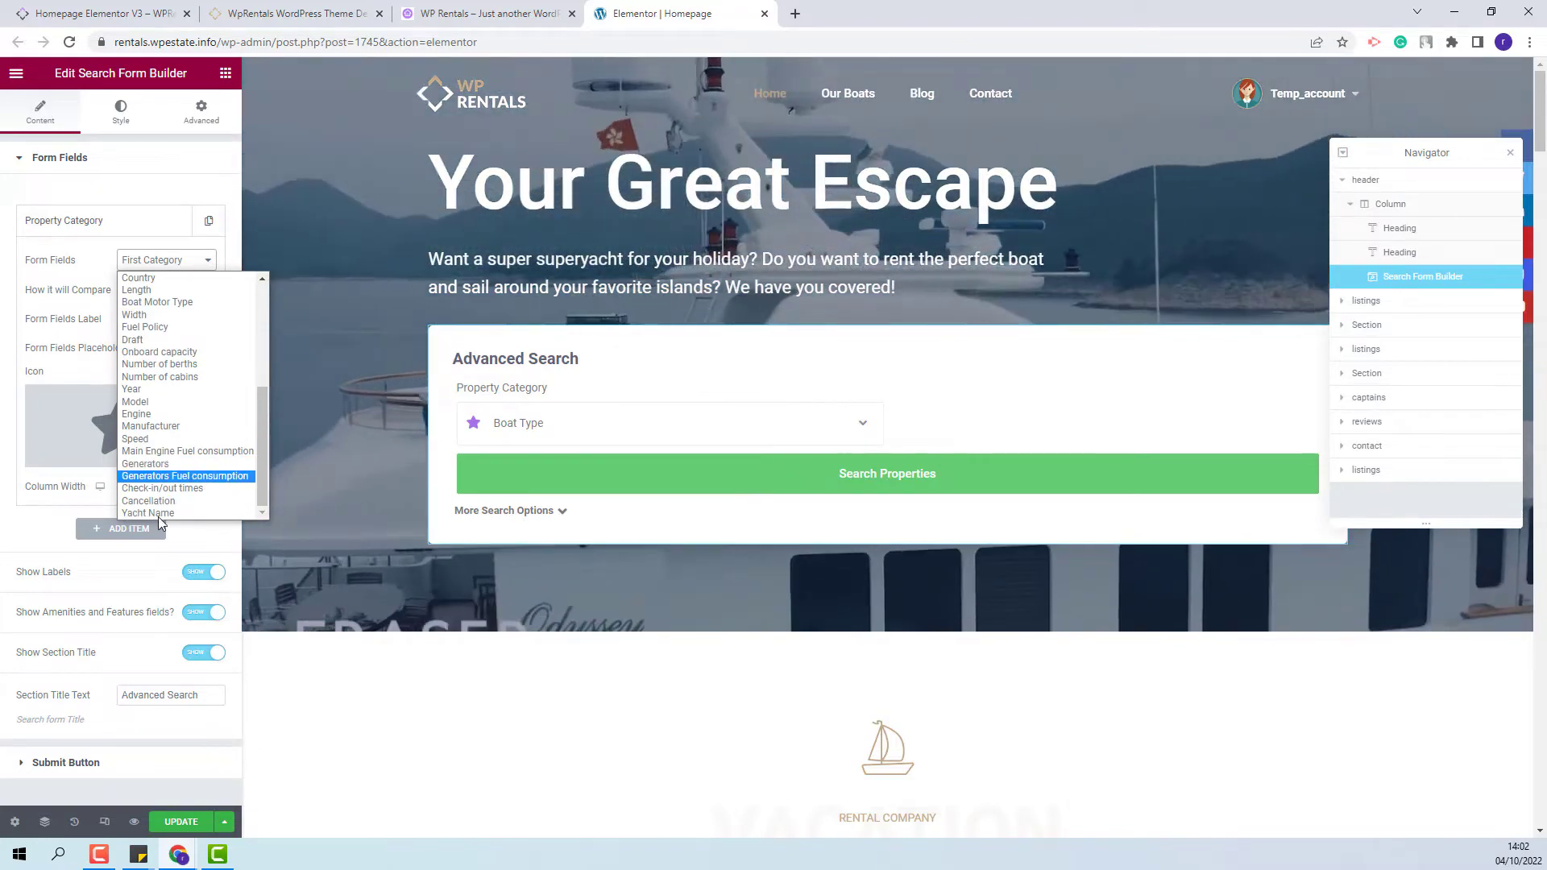
left_click(153, 513)
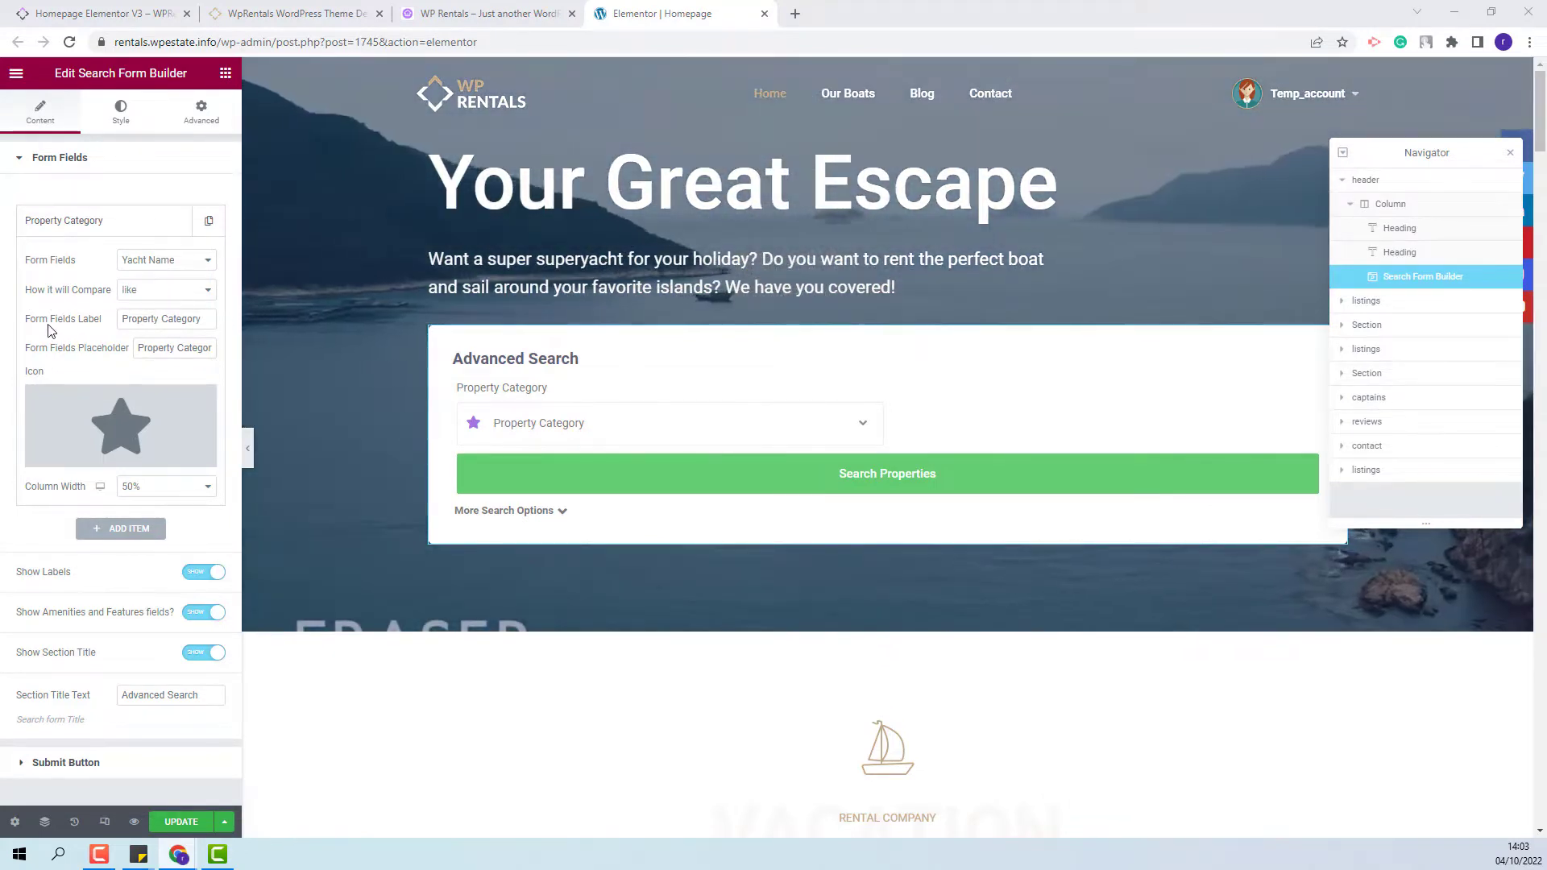
Give the yacht field the label "Yacht Name" and placeholder "Choose Yacht", remove its icon and set its column width to 25%.
left_click(141, 319)
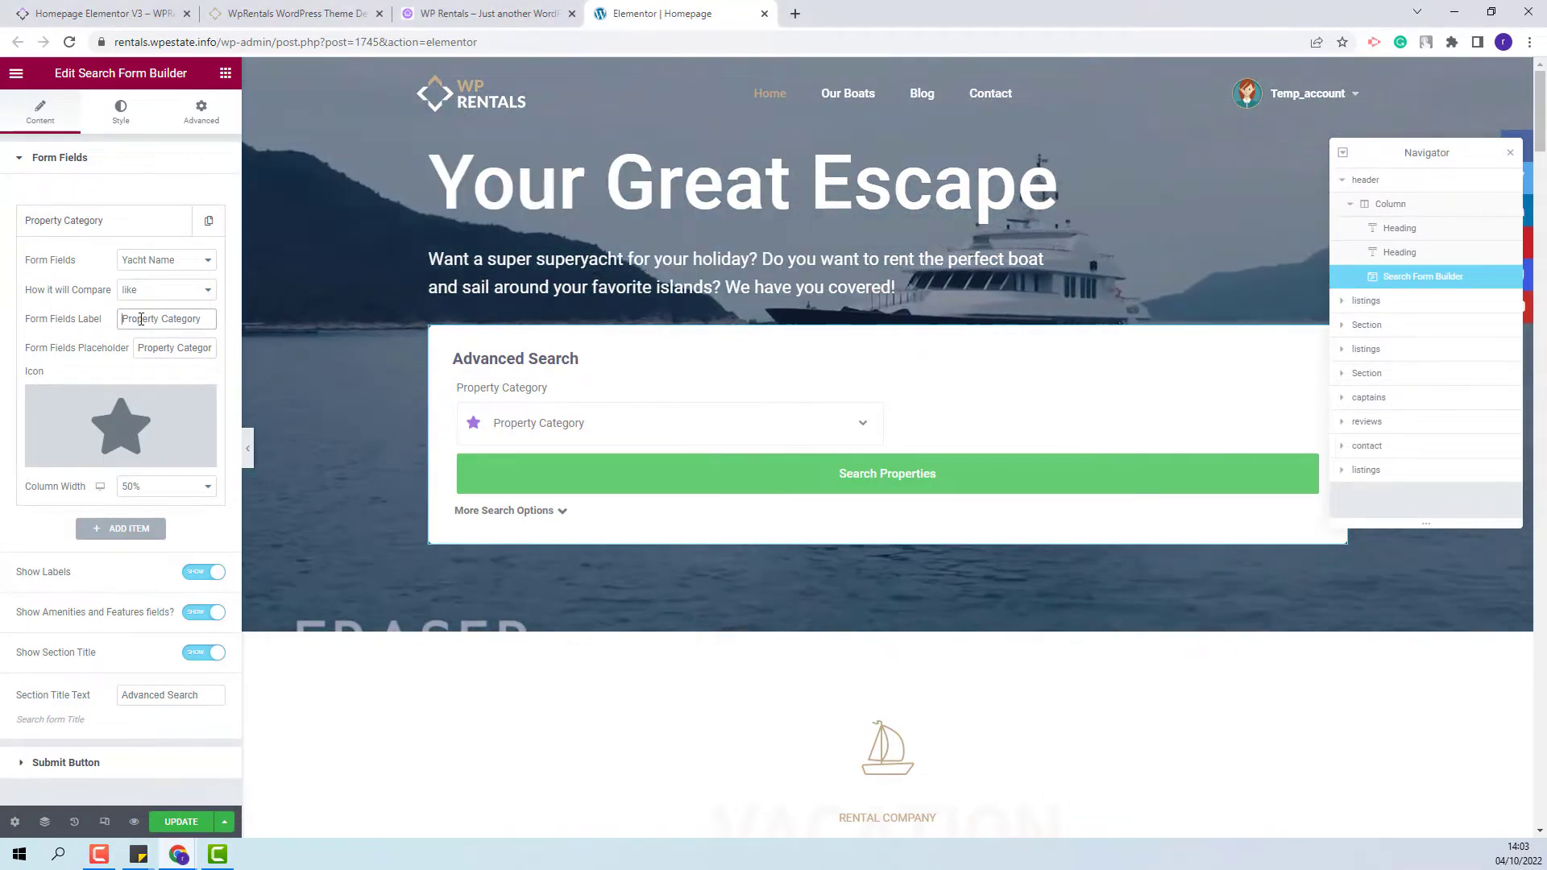
type("Yacht Name")
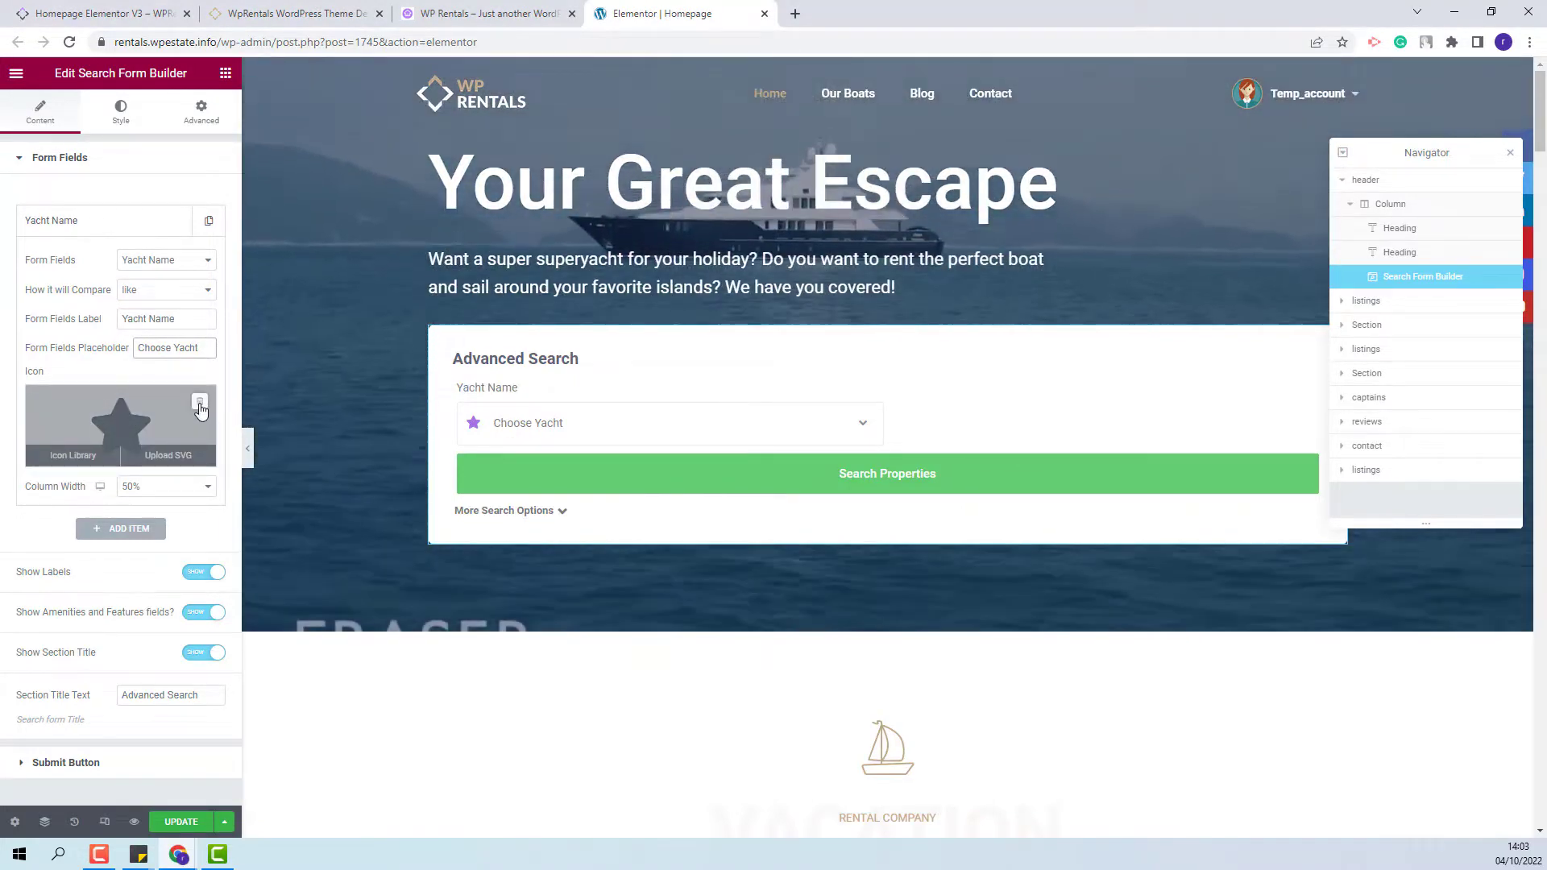
left_click(200, 403)
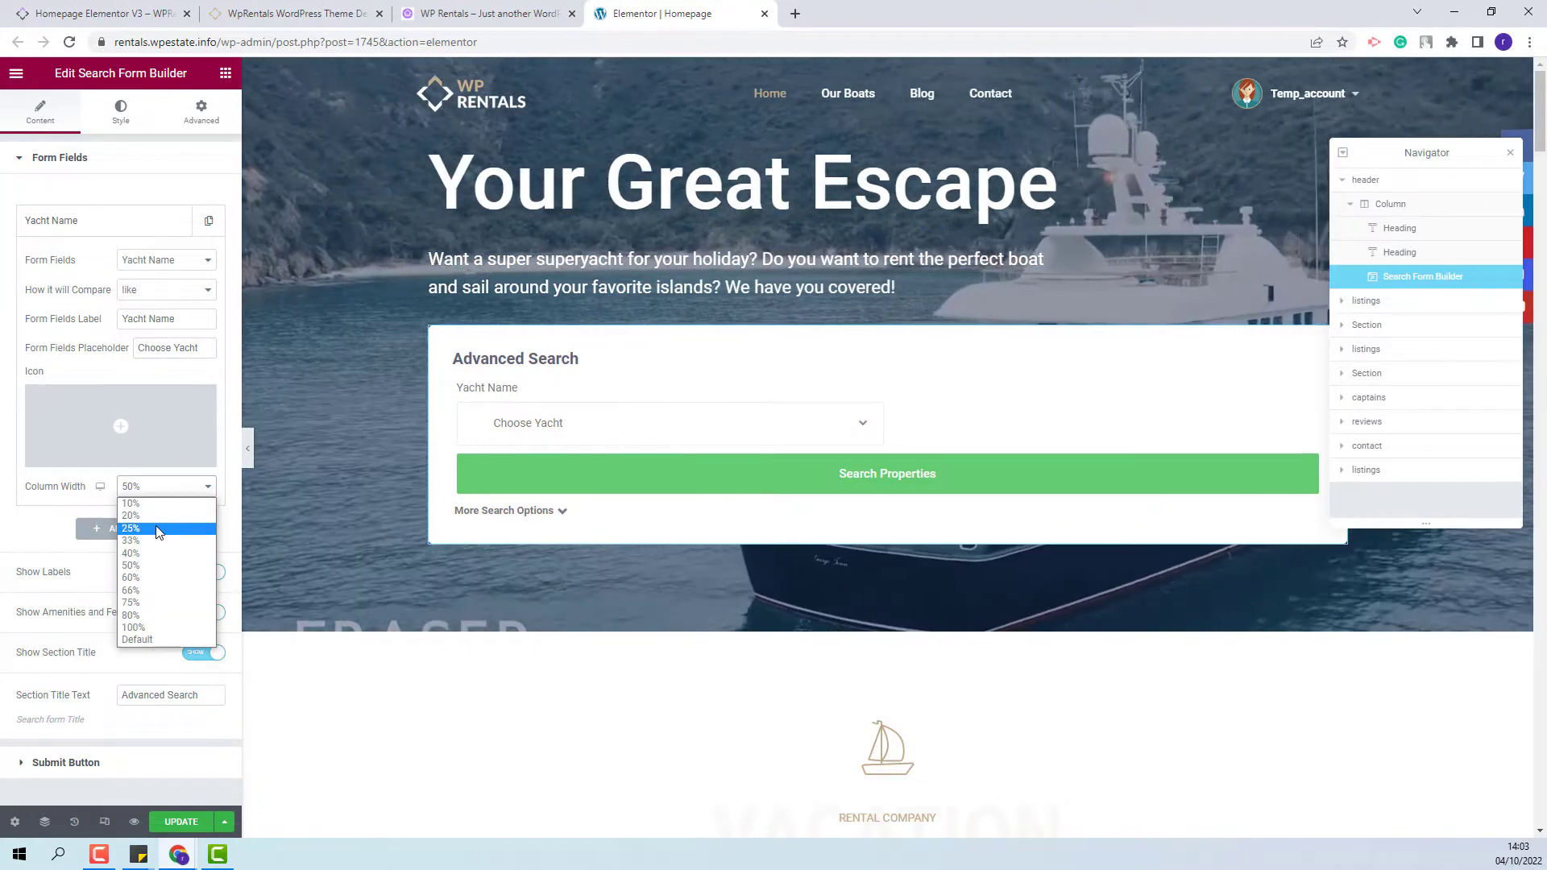
left_click(159, 528)
Add a second search form item using the check_in field with the "date bigger" comparison.
left_click(157, 528)
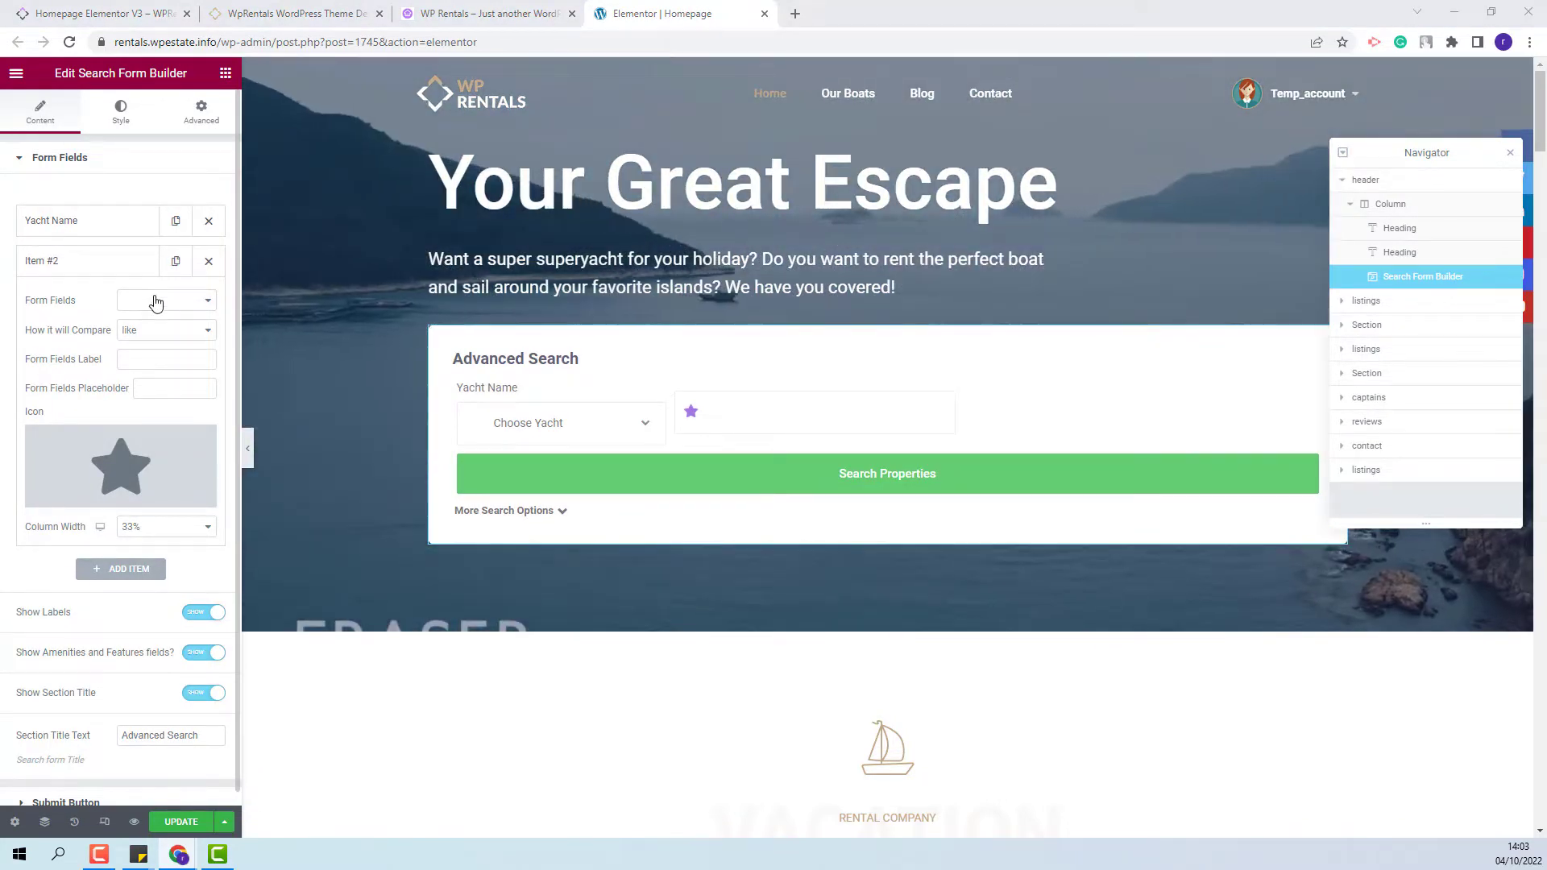
left_click(156, 302)
left_click(144, 332)
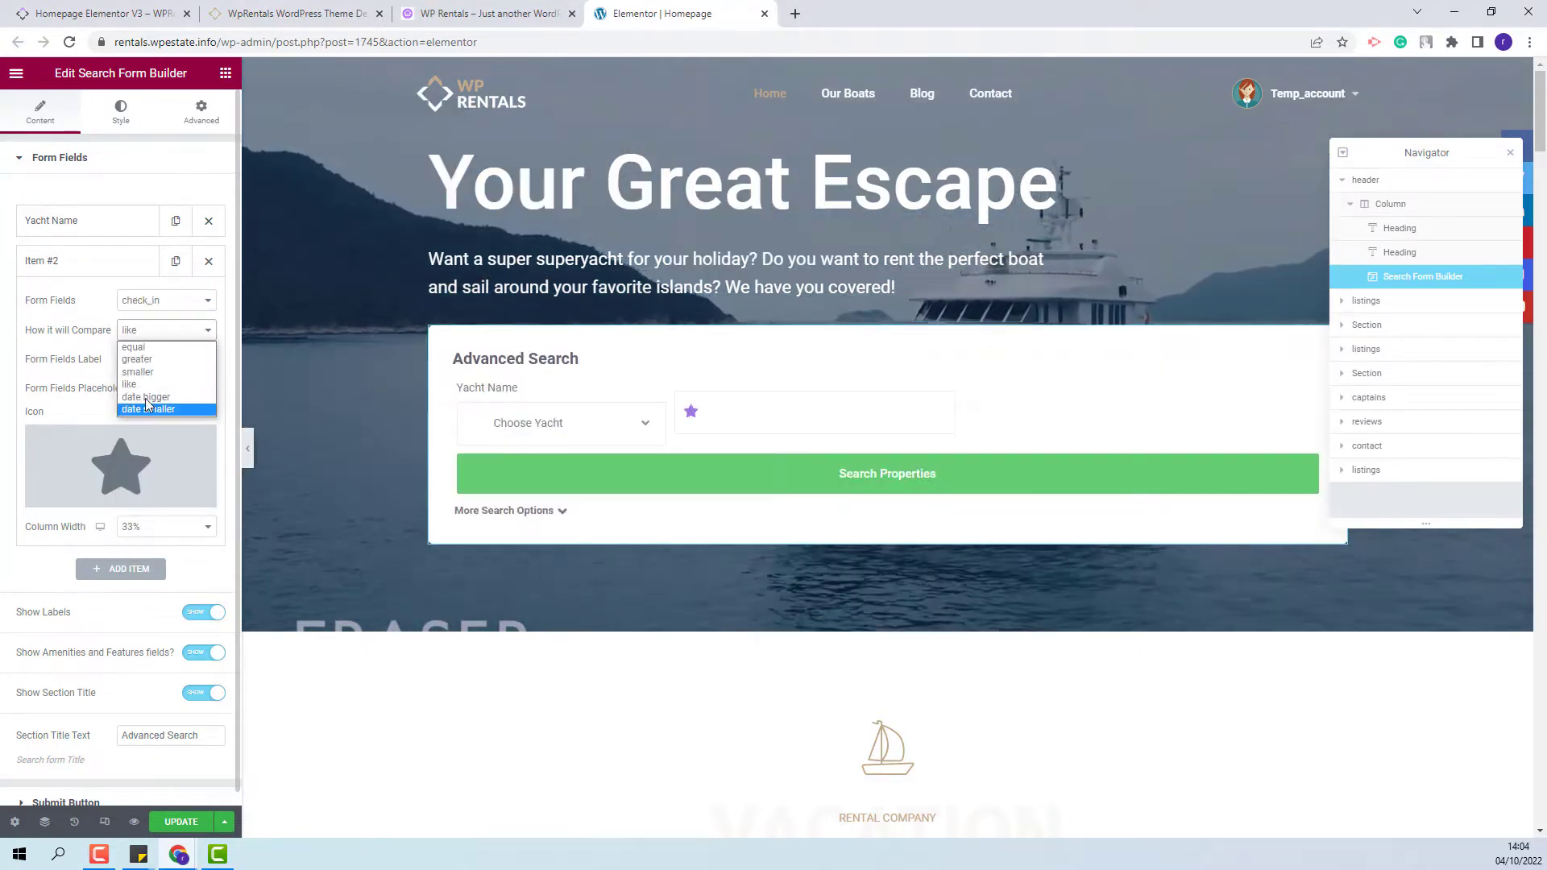
left_click(146, 399)
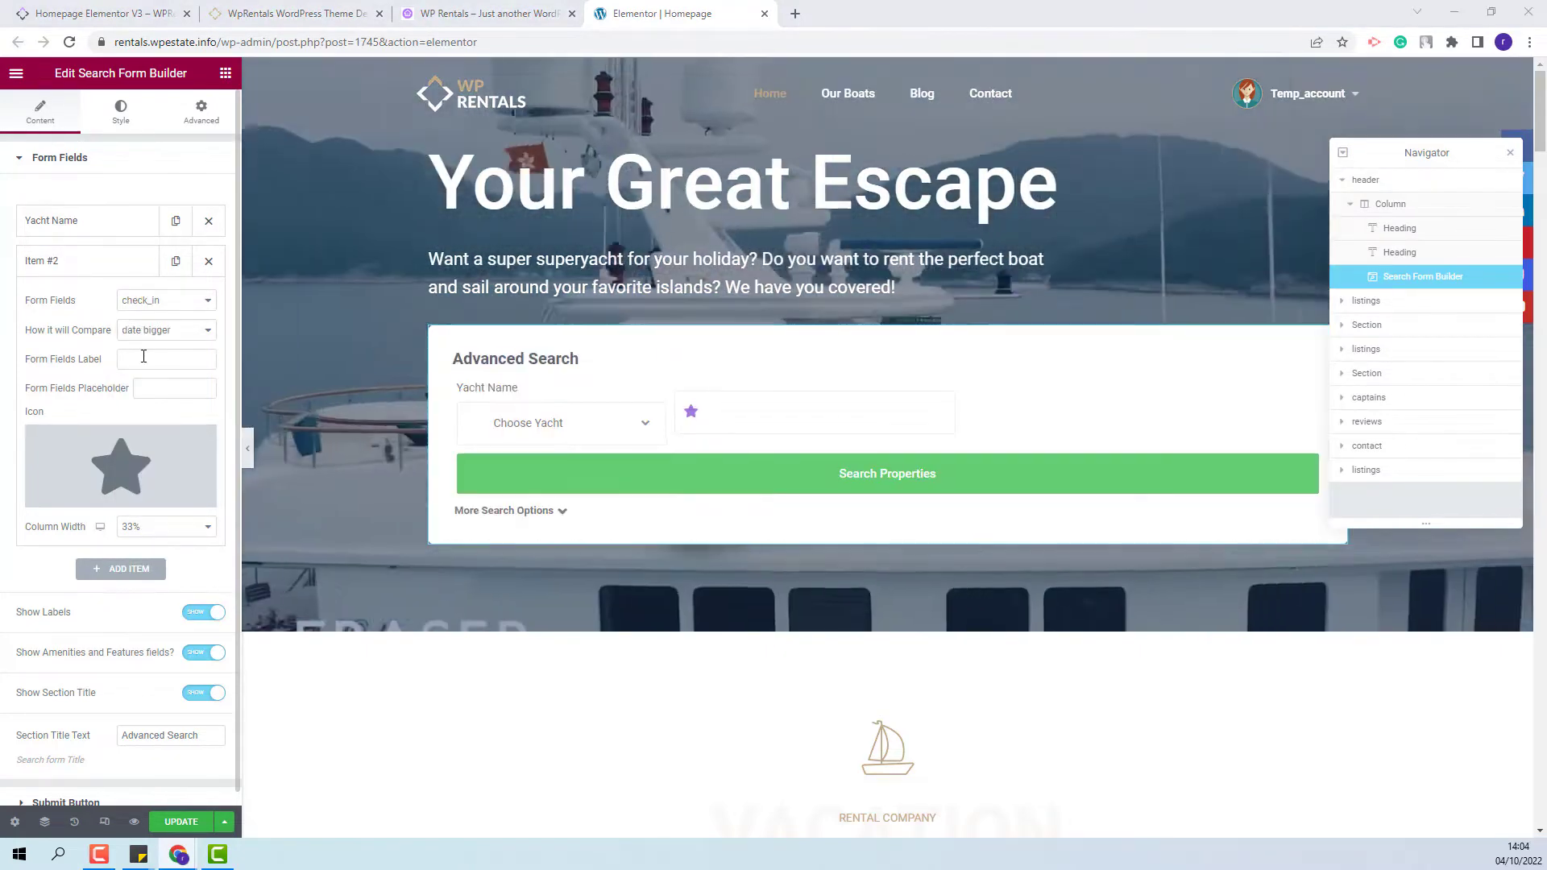
Give the check_in item the label "Check In" and placeholder "Add Dates", remove its icon and set its column width to 20%.
left_click(148, 360)
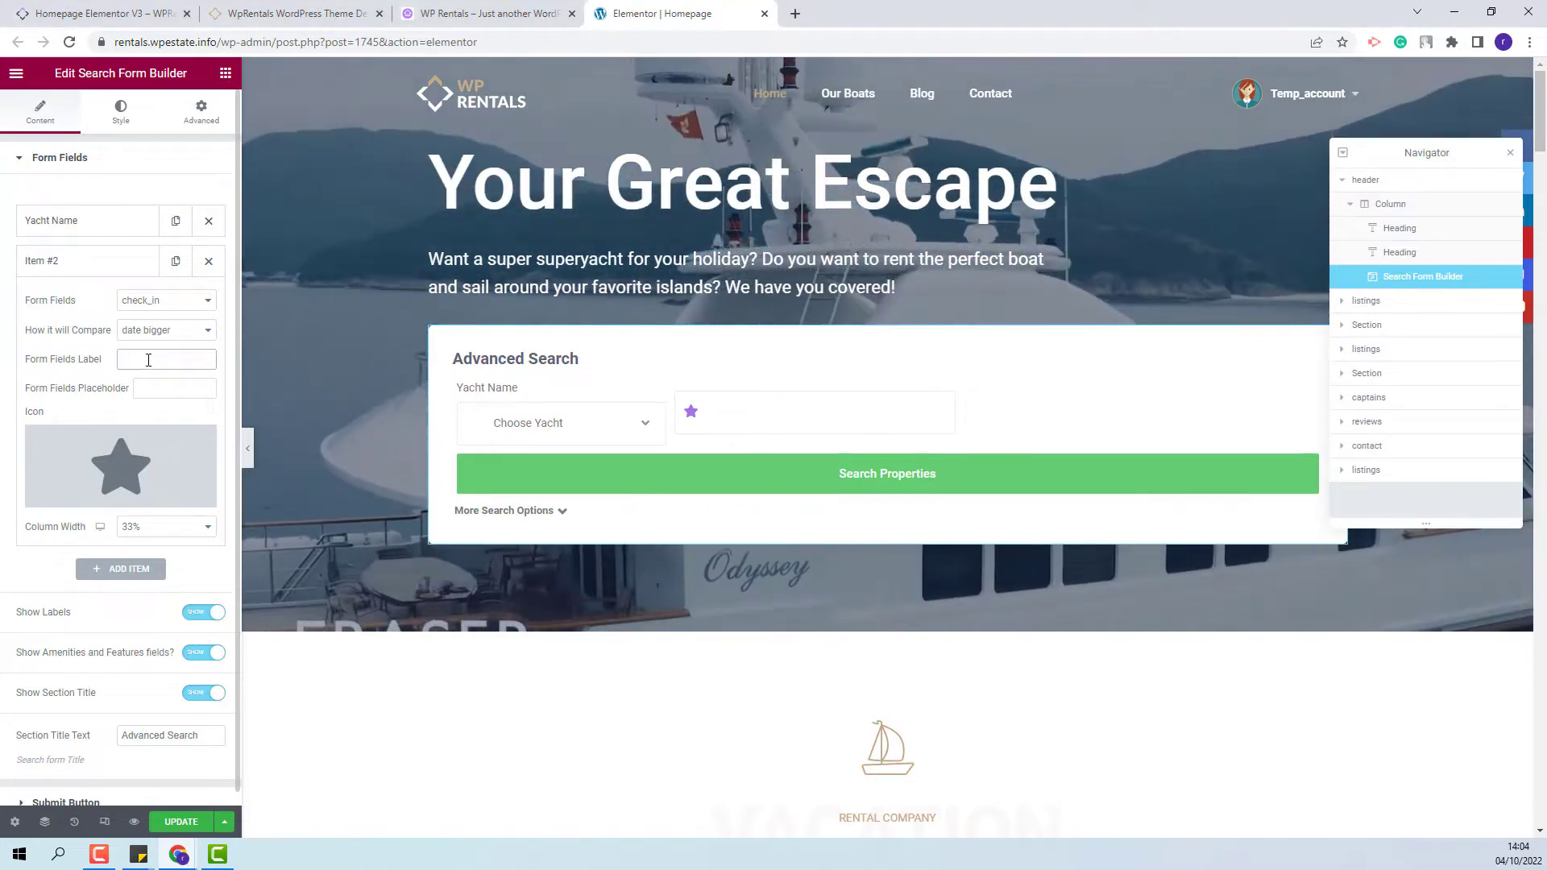
type("Check In")
left_click(149, 386)
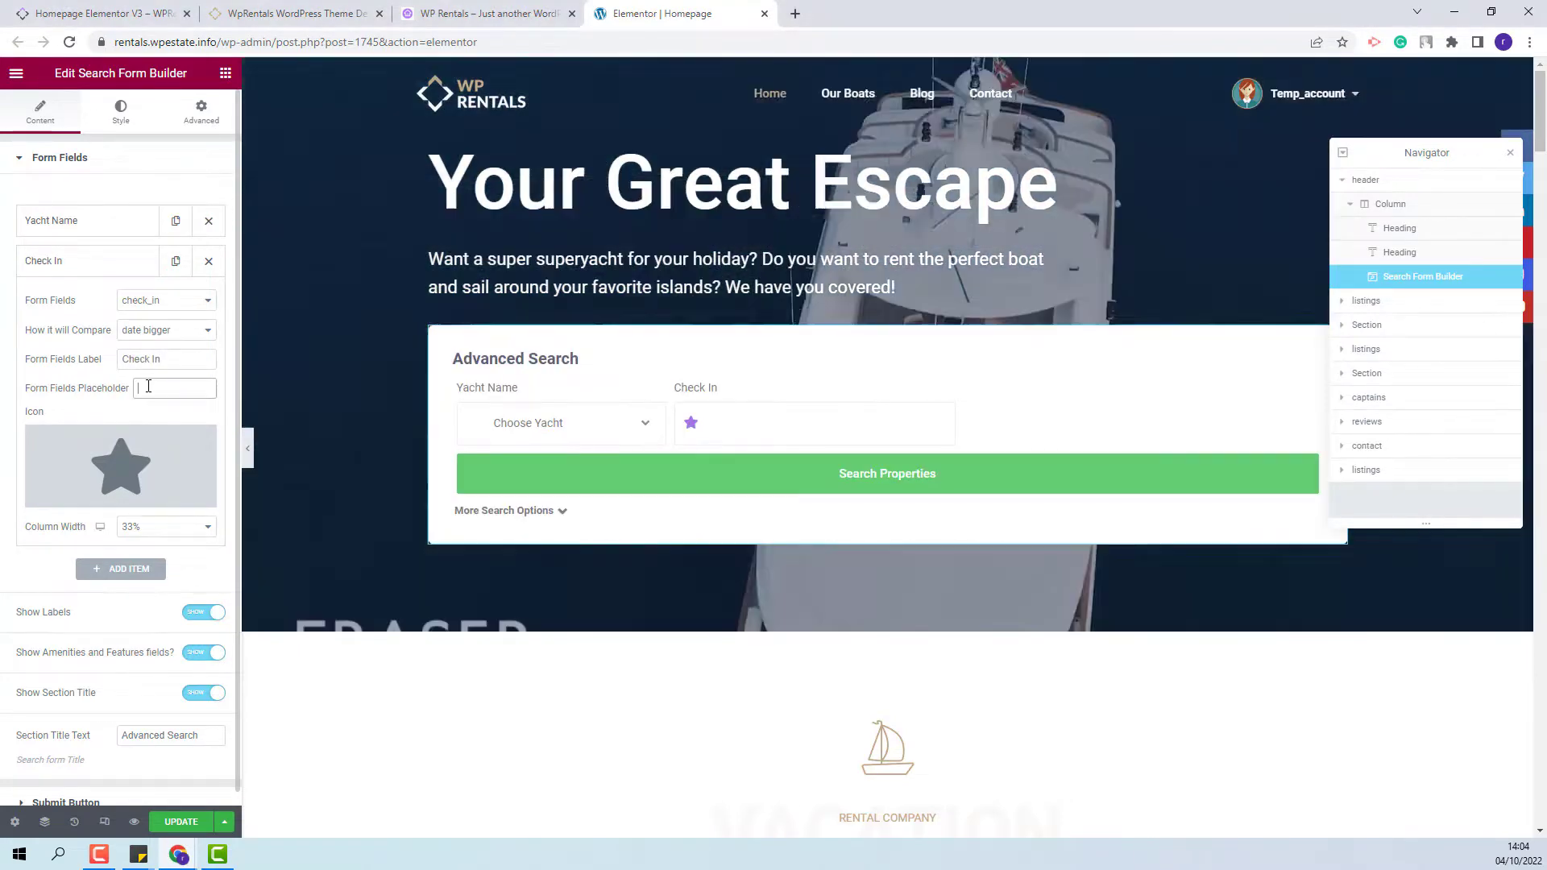
type("Add Dates")
left_click(199, 445)
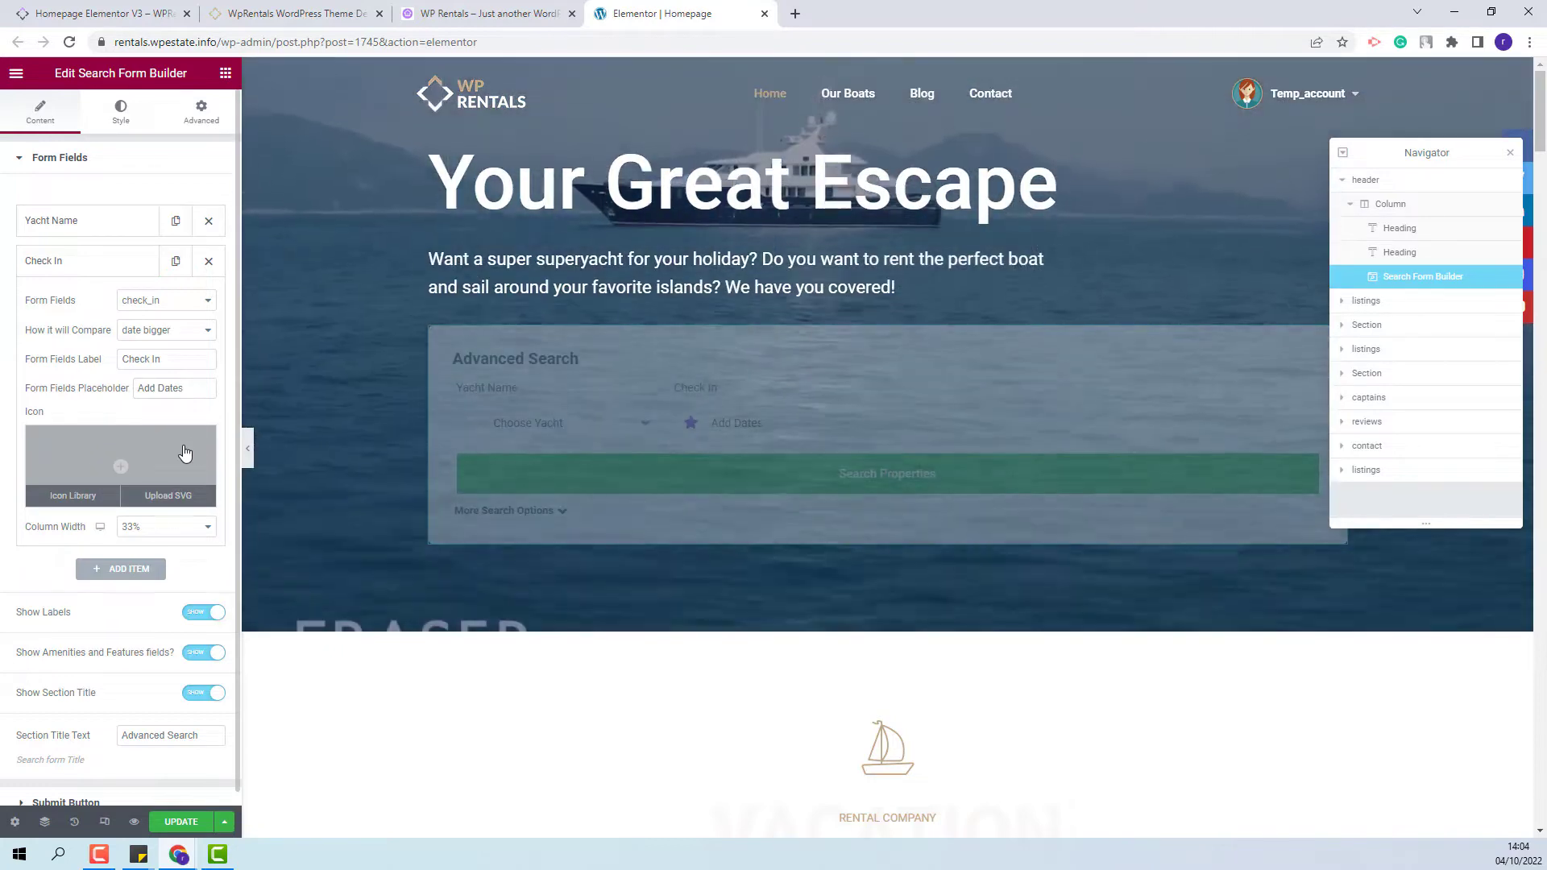
left_click(173, 527)
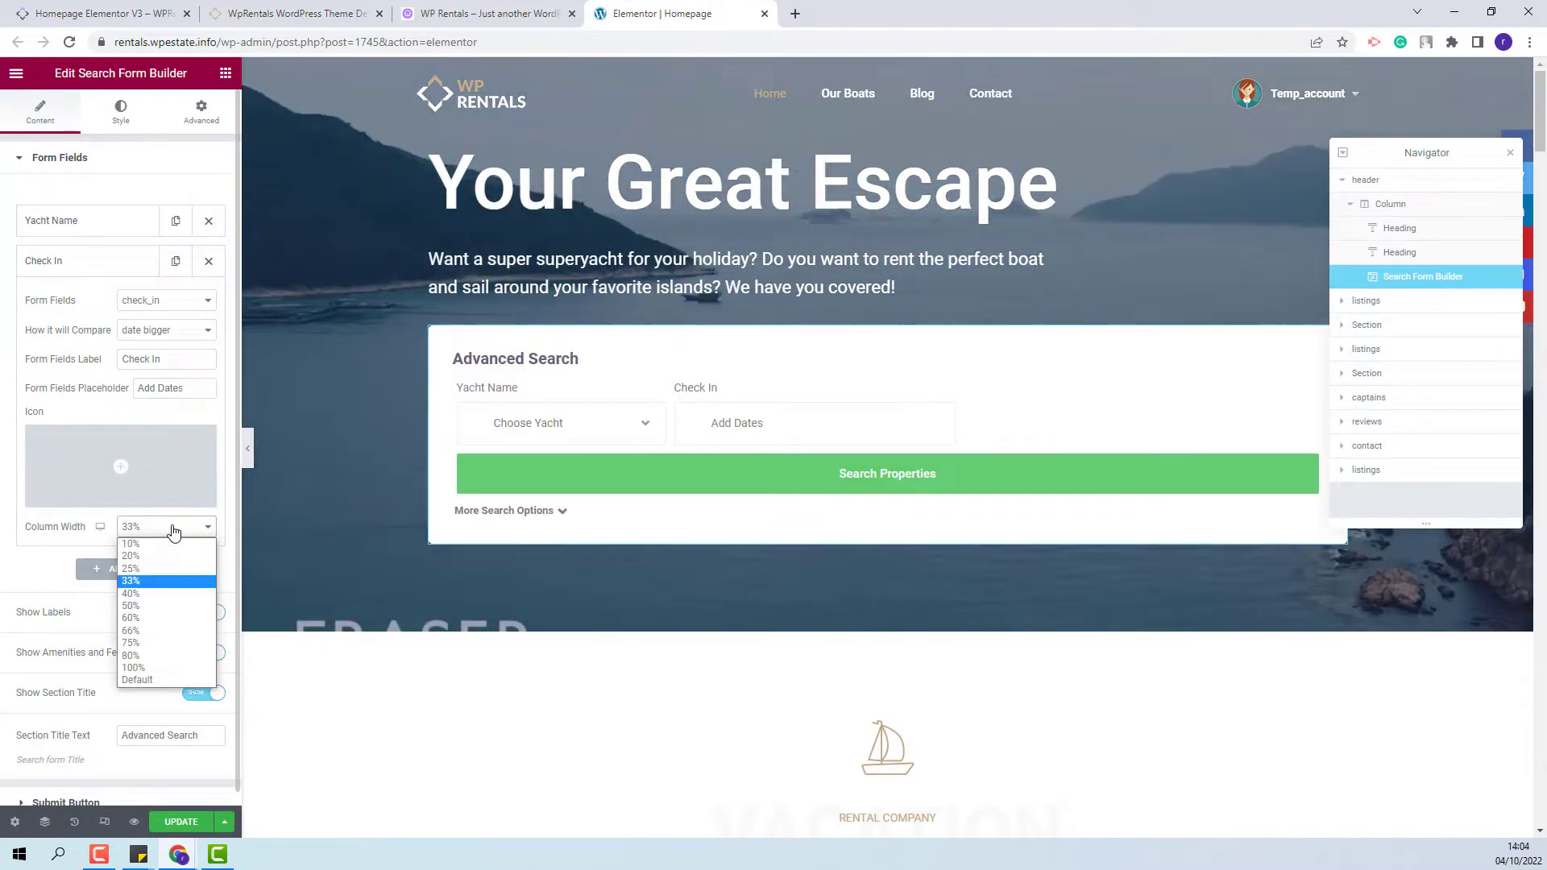
Add a third search form item using the check_out field with the "date smaller" comparison.
left_click(129, 569)
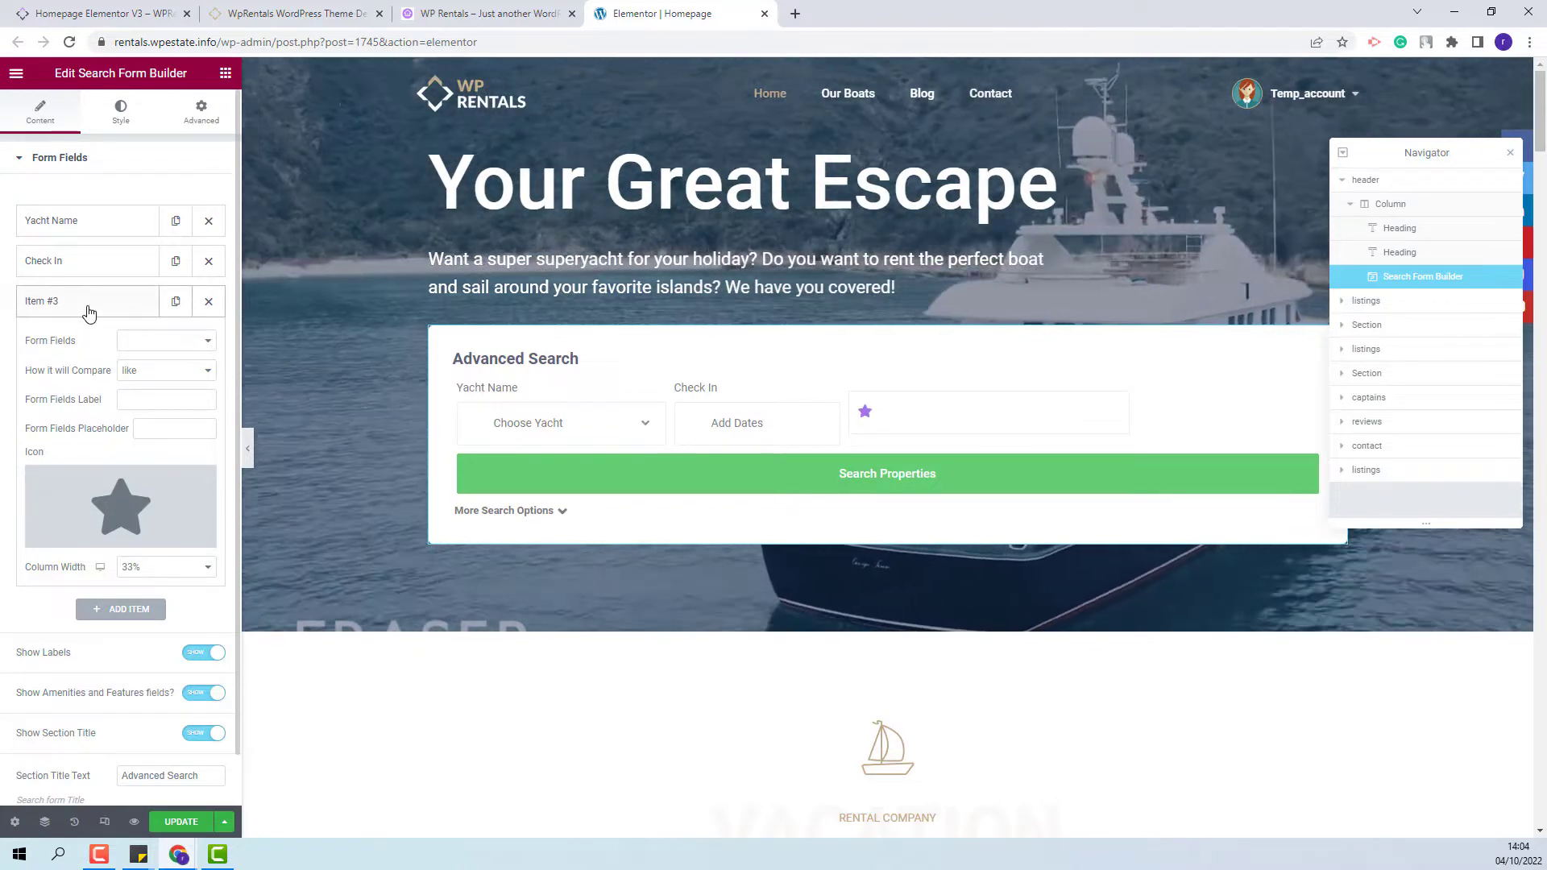
left_click(166, 341)
left_click(159, 380)
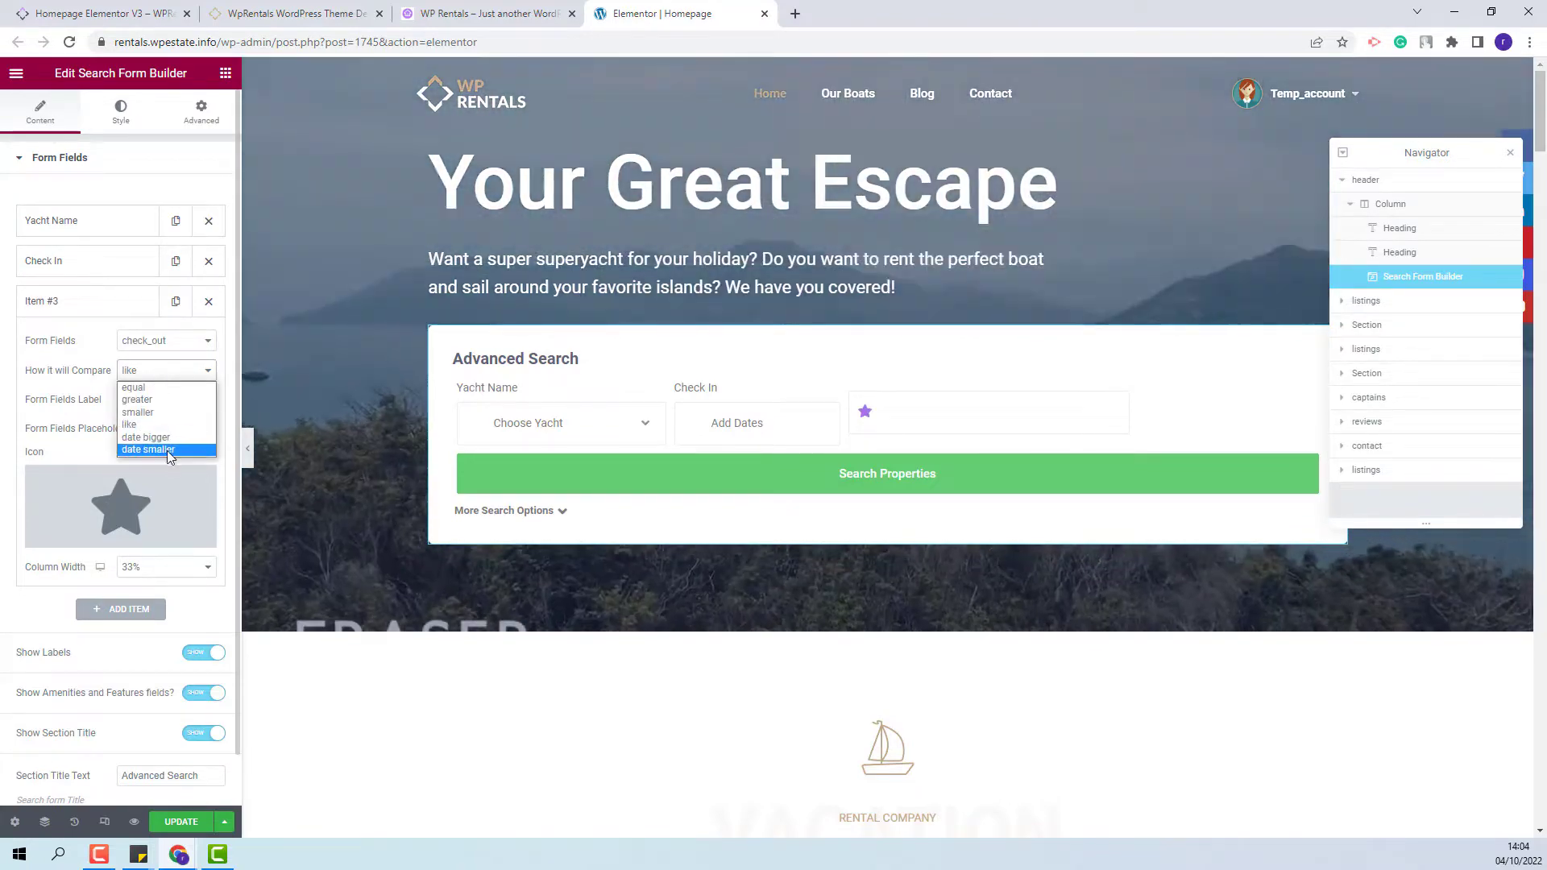
left_click(167, 448)
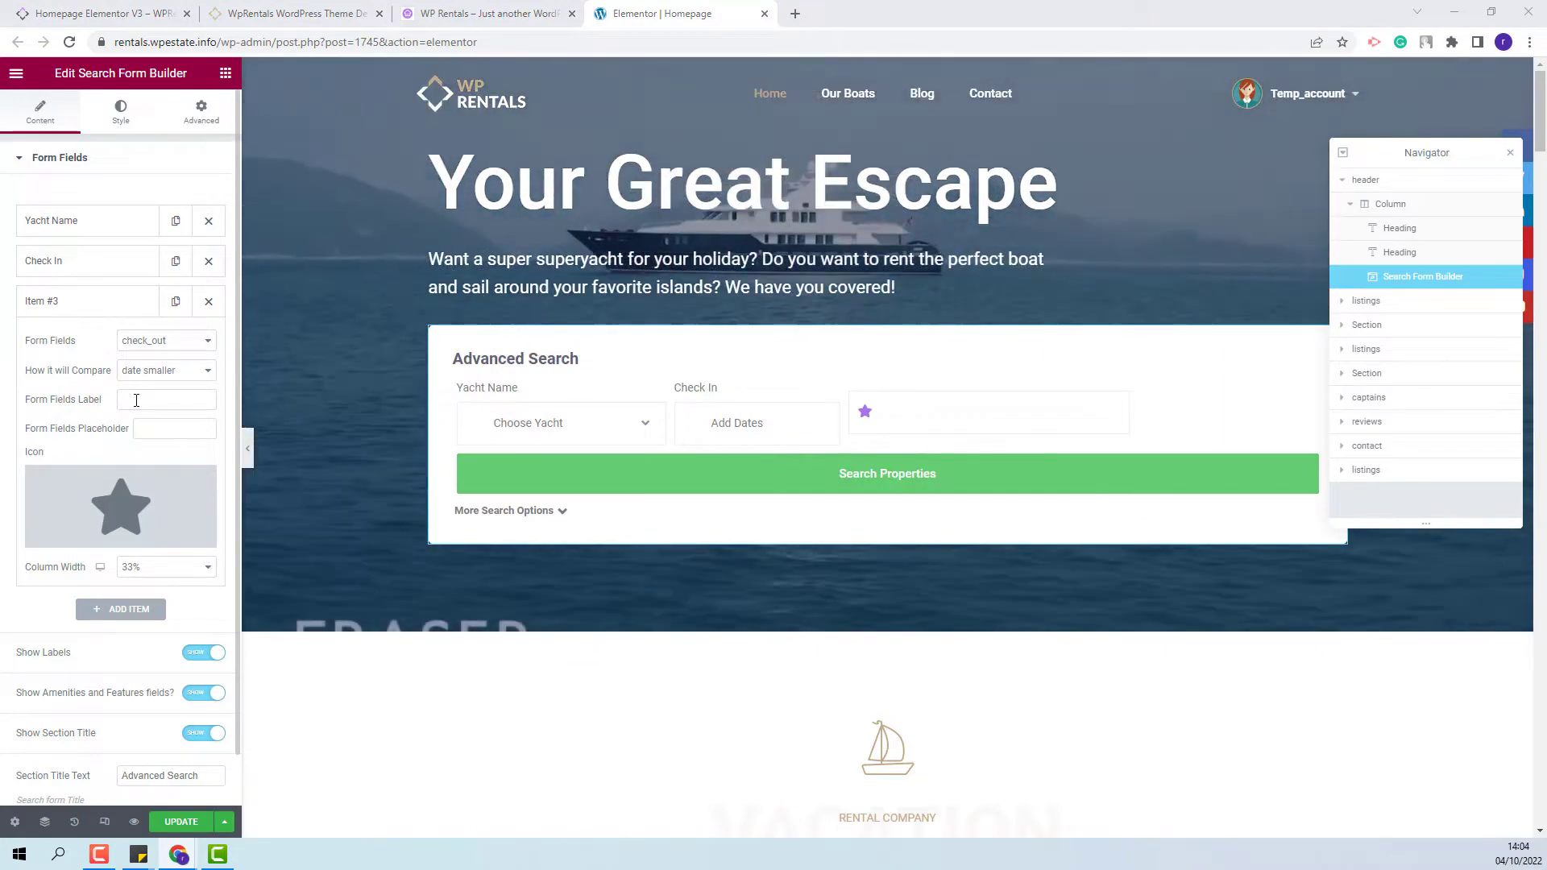
Give the check_out item the label "Check Out" and placeholder "Add Dates", remove its icon and set its column width to 20%.
left_click(137, 400)
type("Check Out")
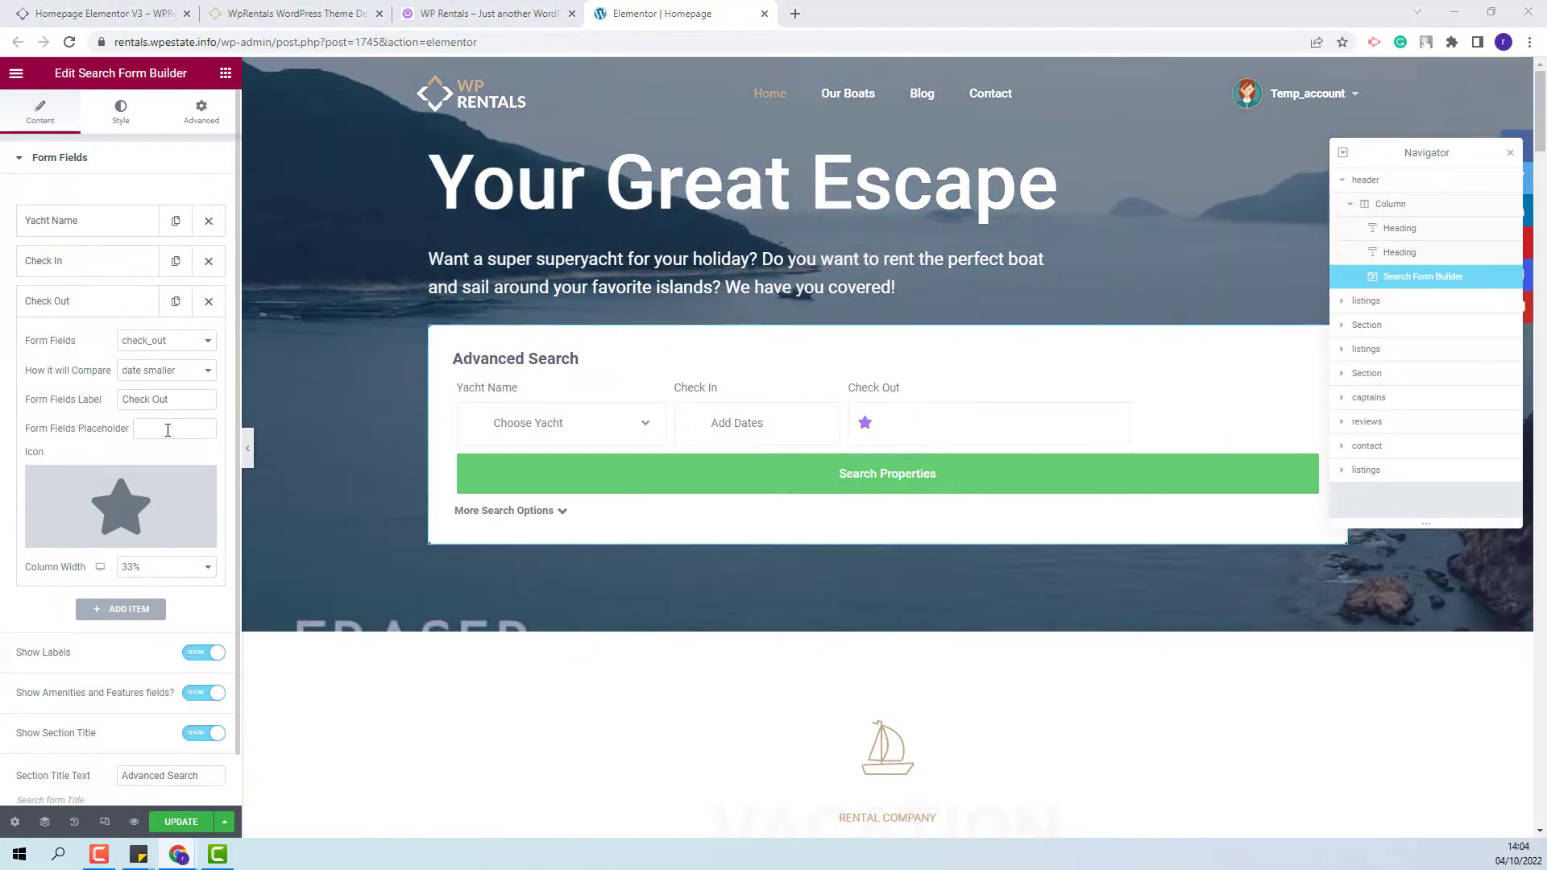
left_click(167, 431)
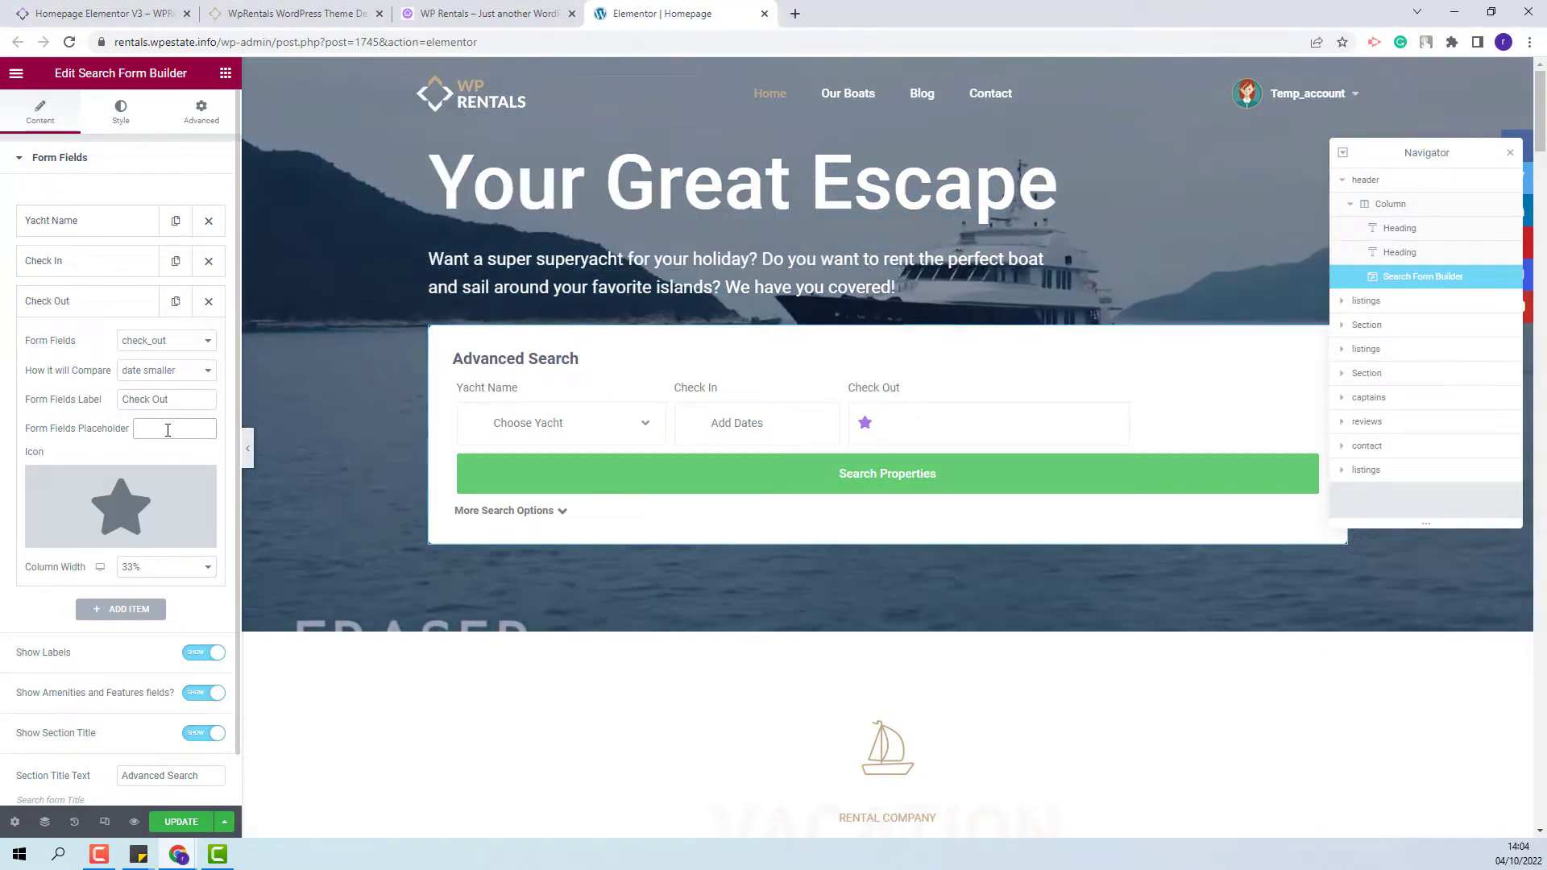
type("Add Dates")
left_click(199, 485)
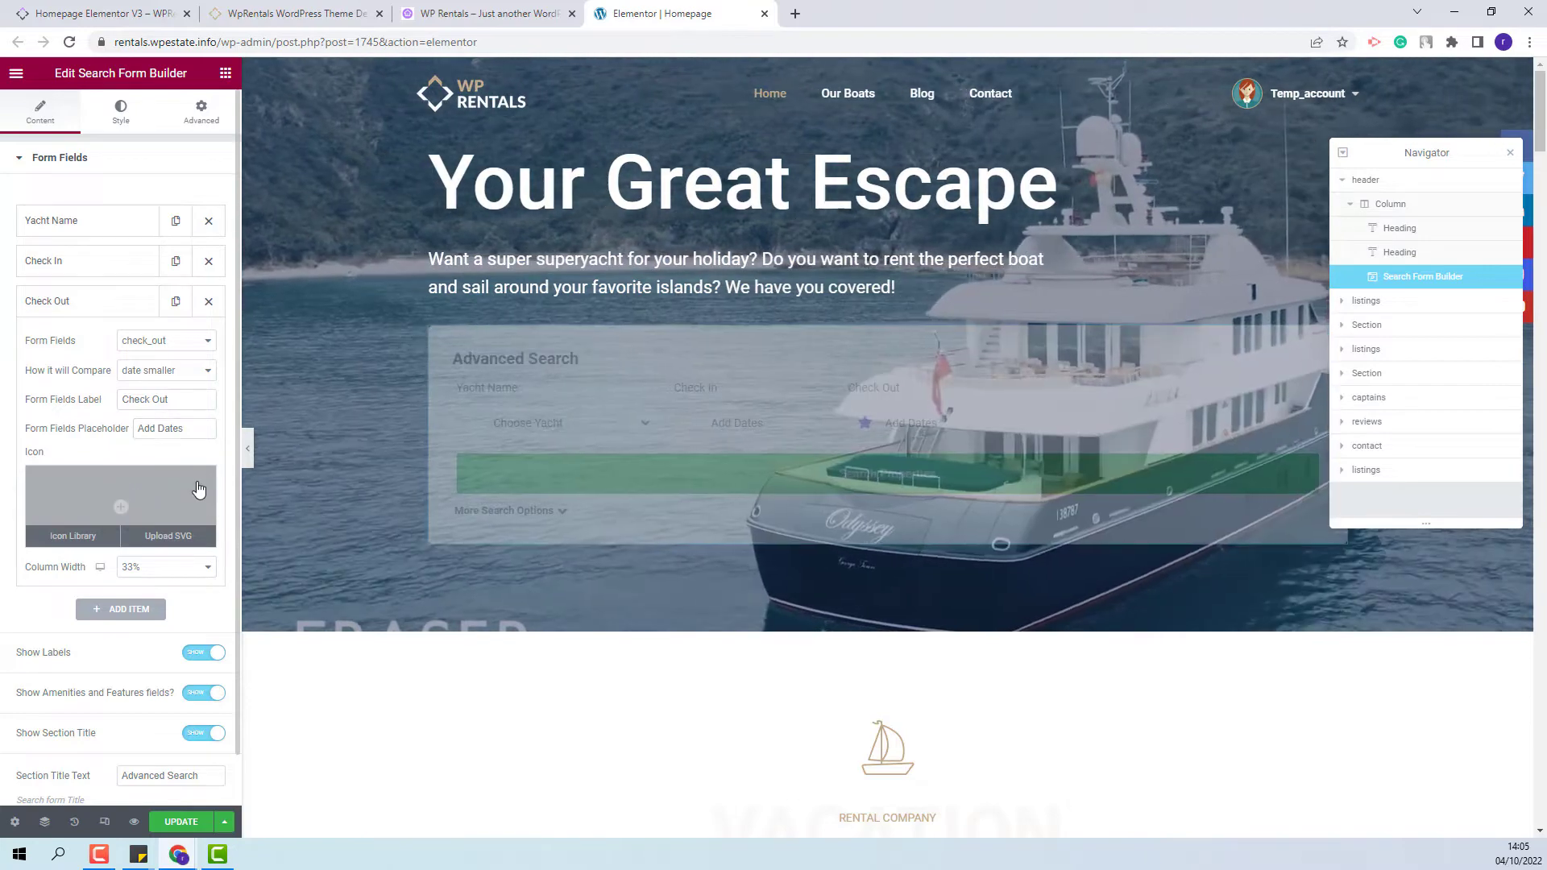
left_click(161, 567)
left_click(147, 636)
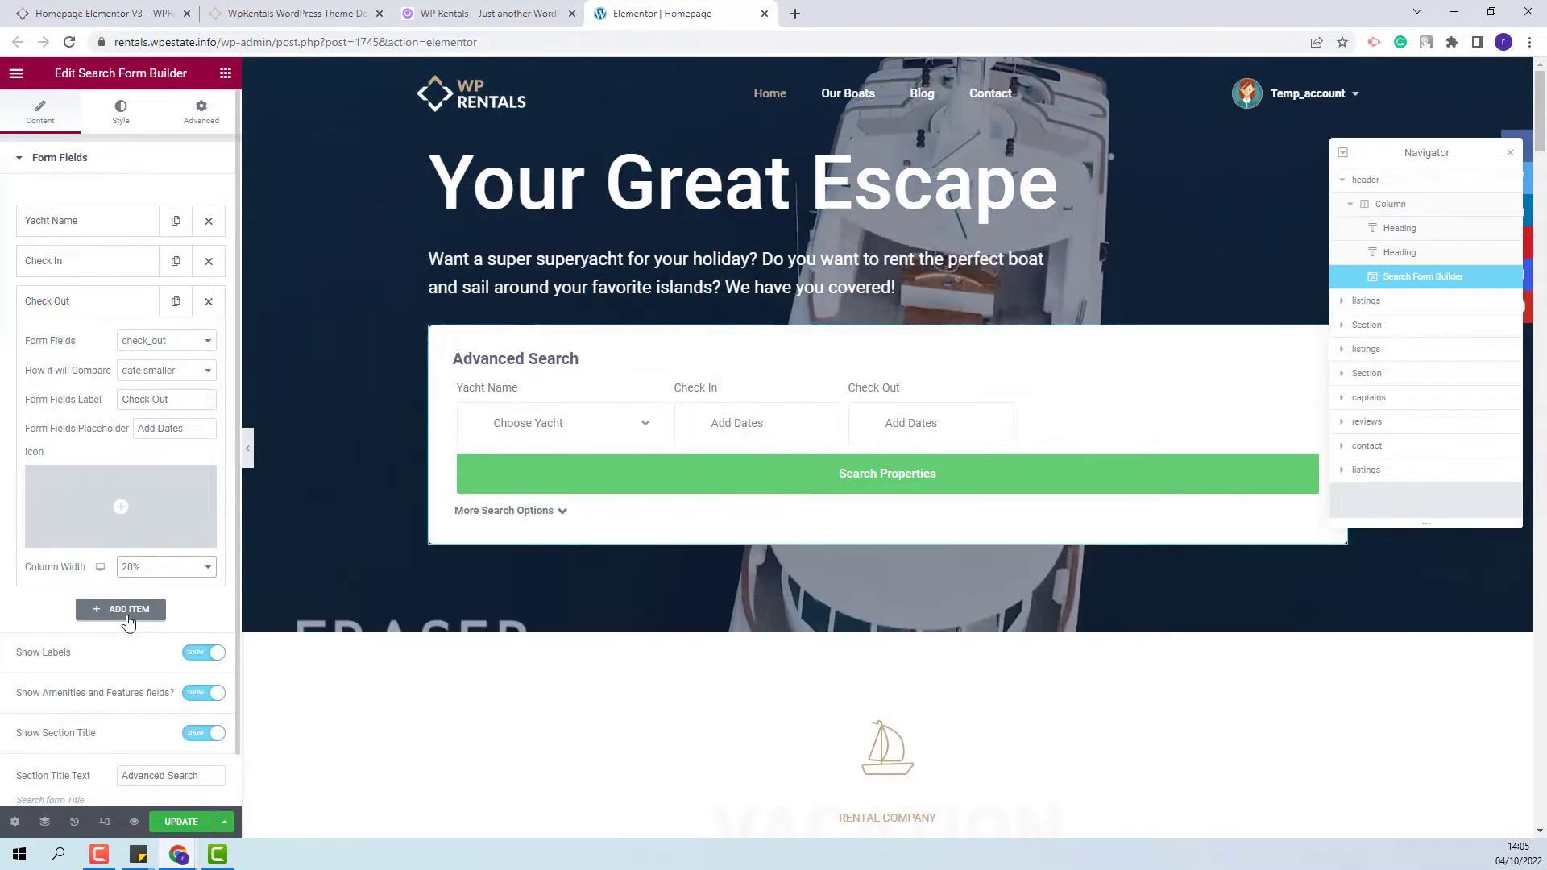
Add a fourth search form item using the guest_no field with the "greater" comparison.
left_click(127, 611)
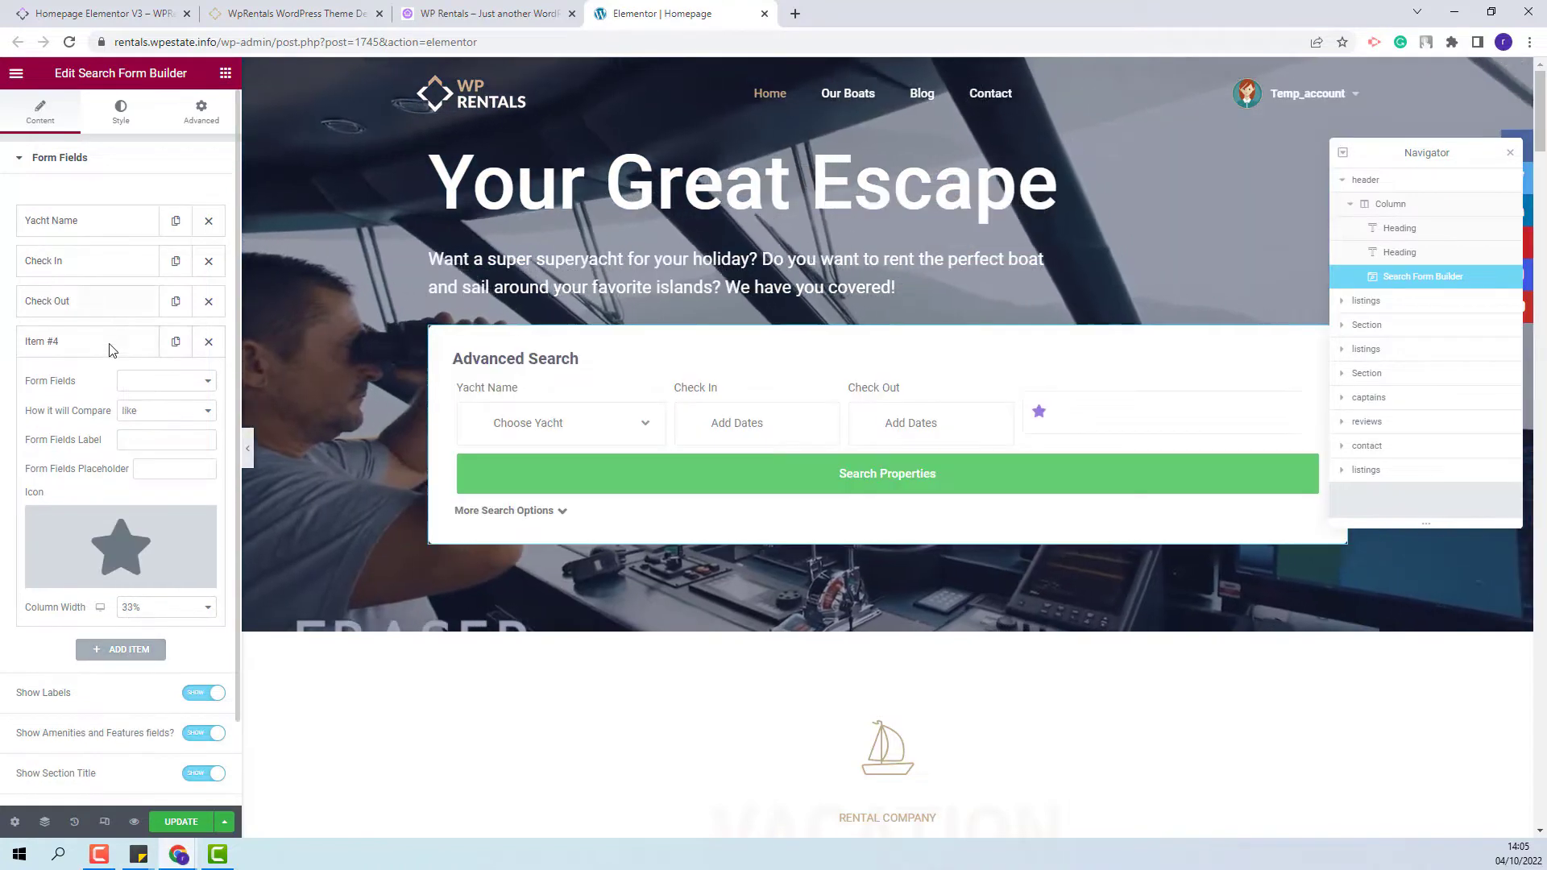
left_click(139, 381)
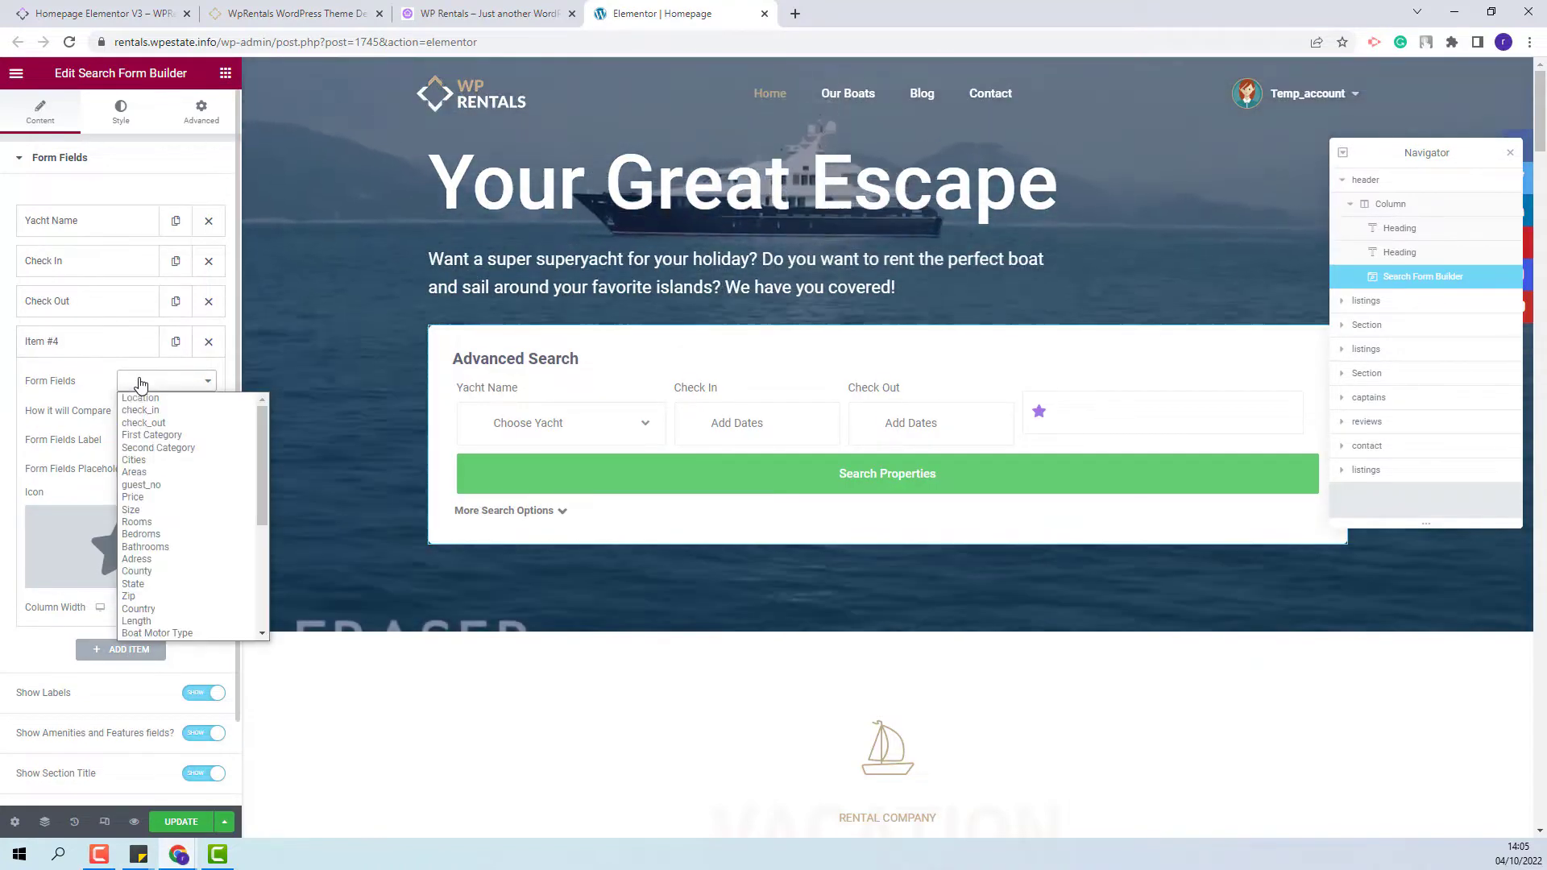
left_click(148, 484)
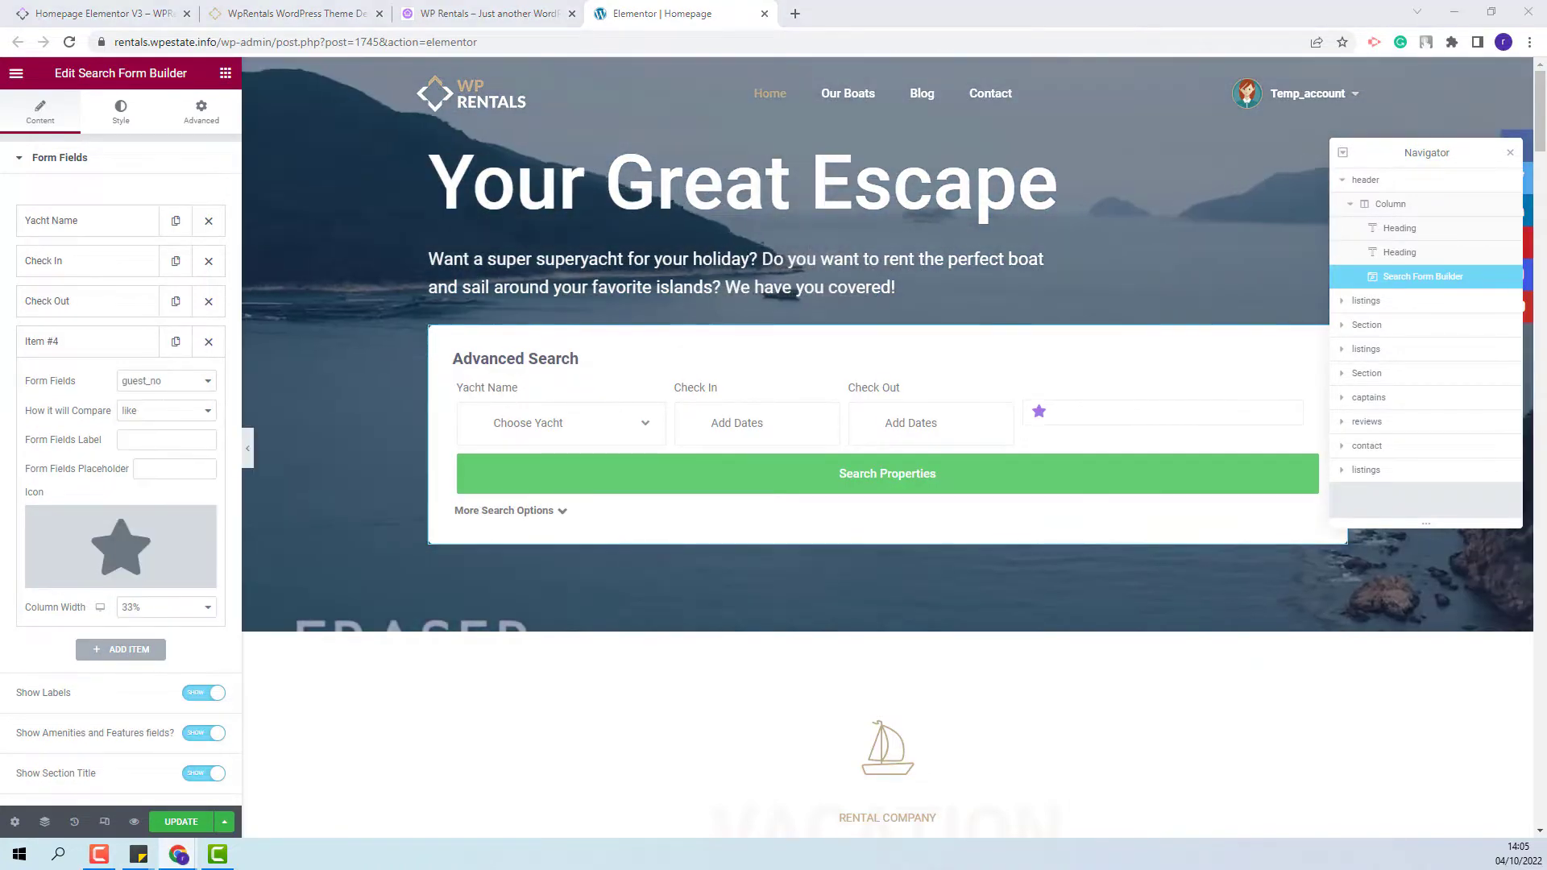
left_click(161, 415)
left_click(141, 442)
Give the guest_no item the label "Guests" and the placeholder "Add Guests".
left_click(178, 439)
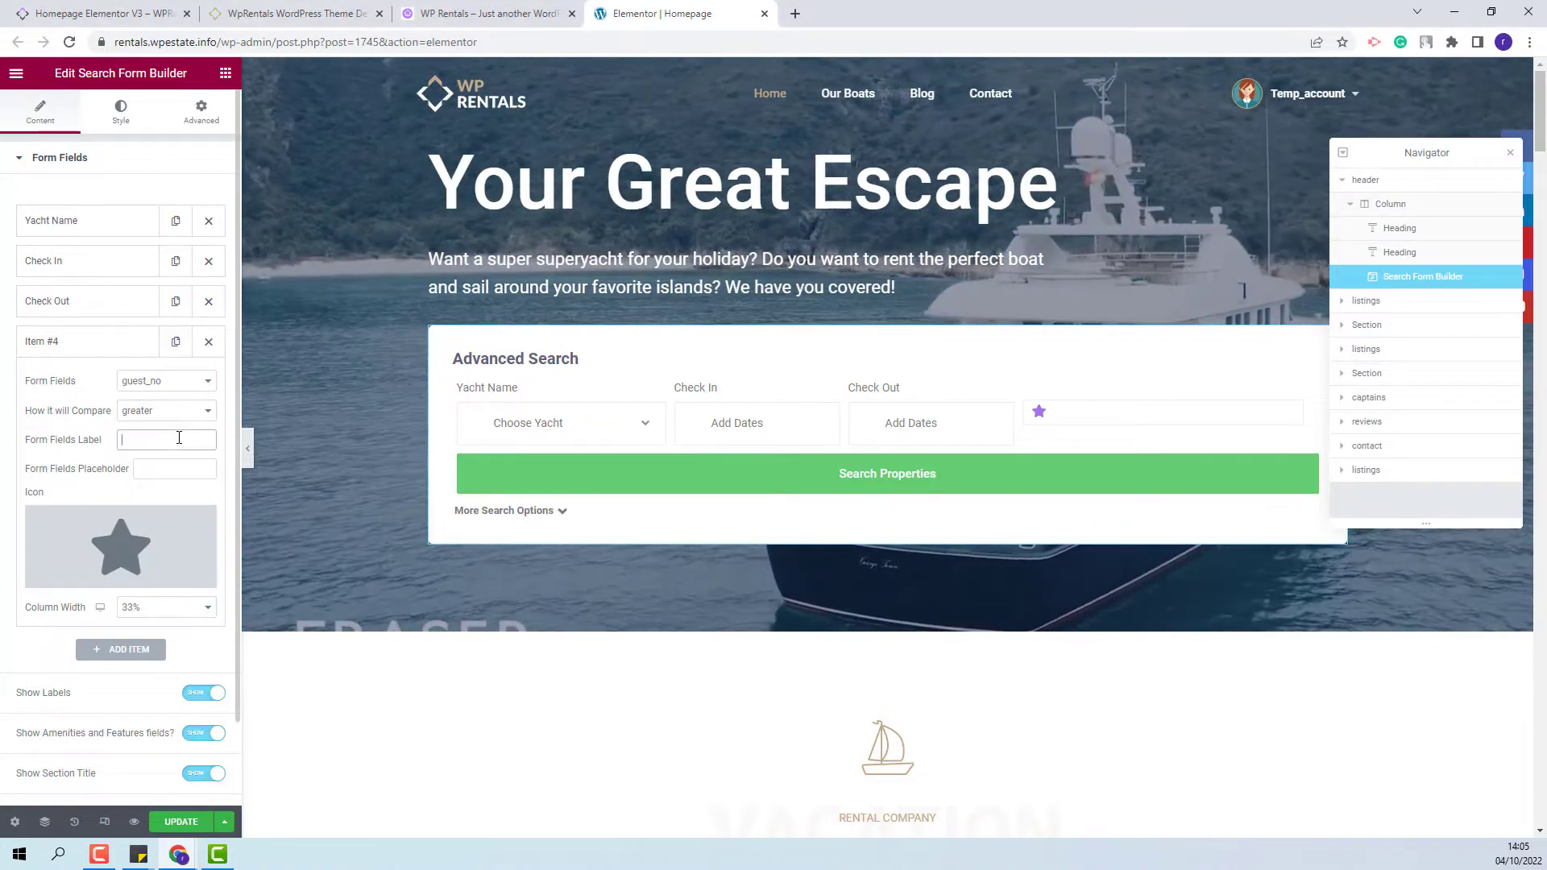
type("Guests")
left_click(168, 469)
type("Add Guests")
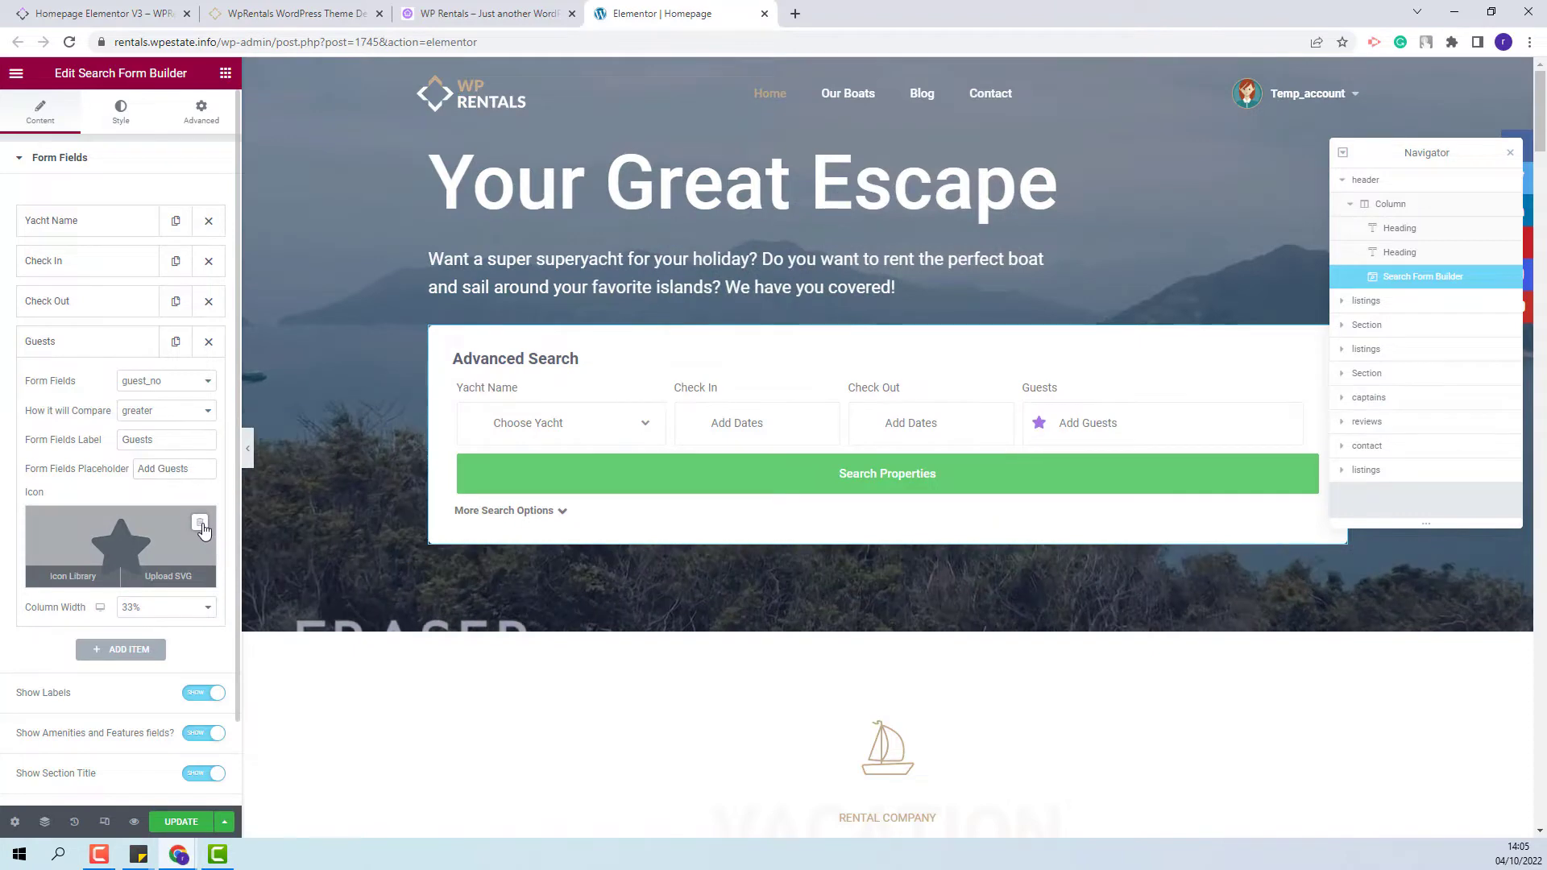
Remove the icon from the Guests item and set its column width to 20%.
mouse_move(204, 532)
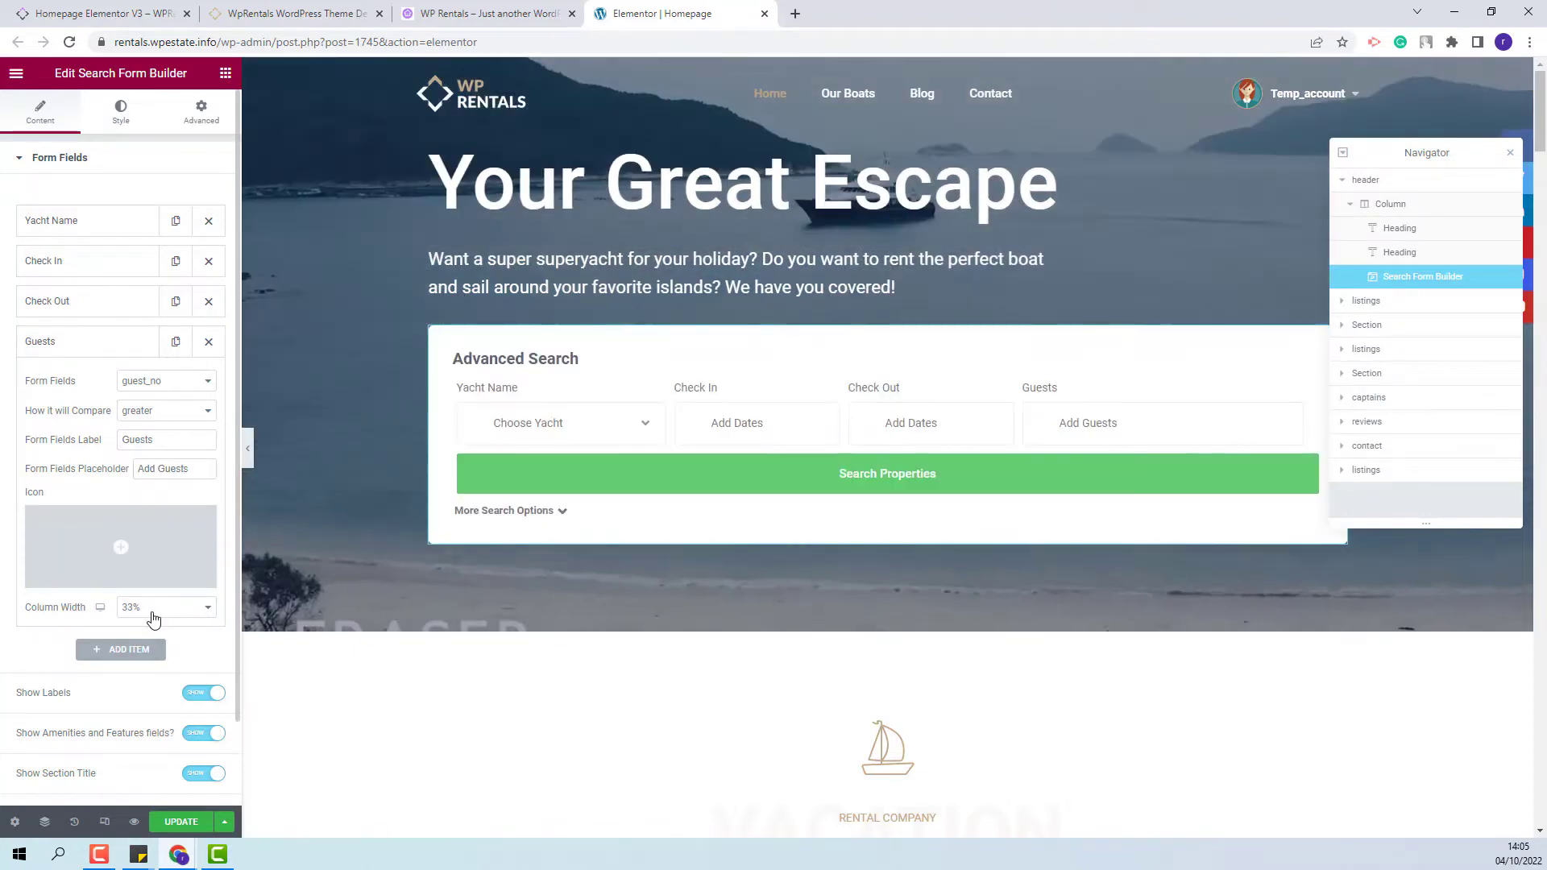
left_click(153, 610)
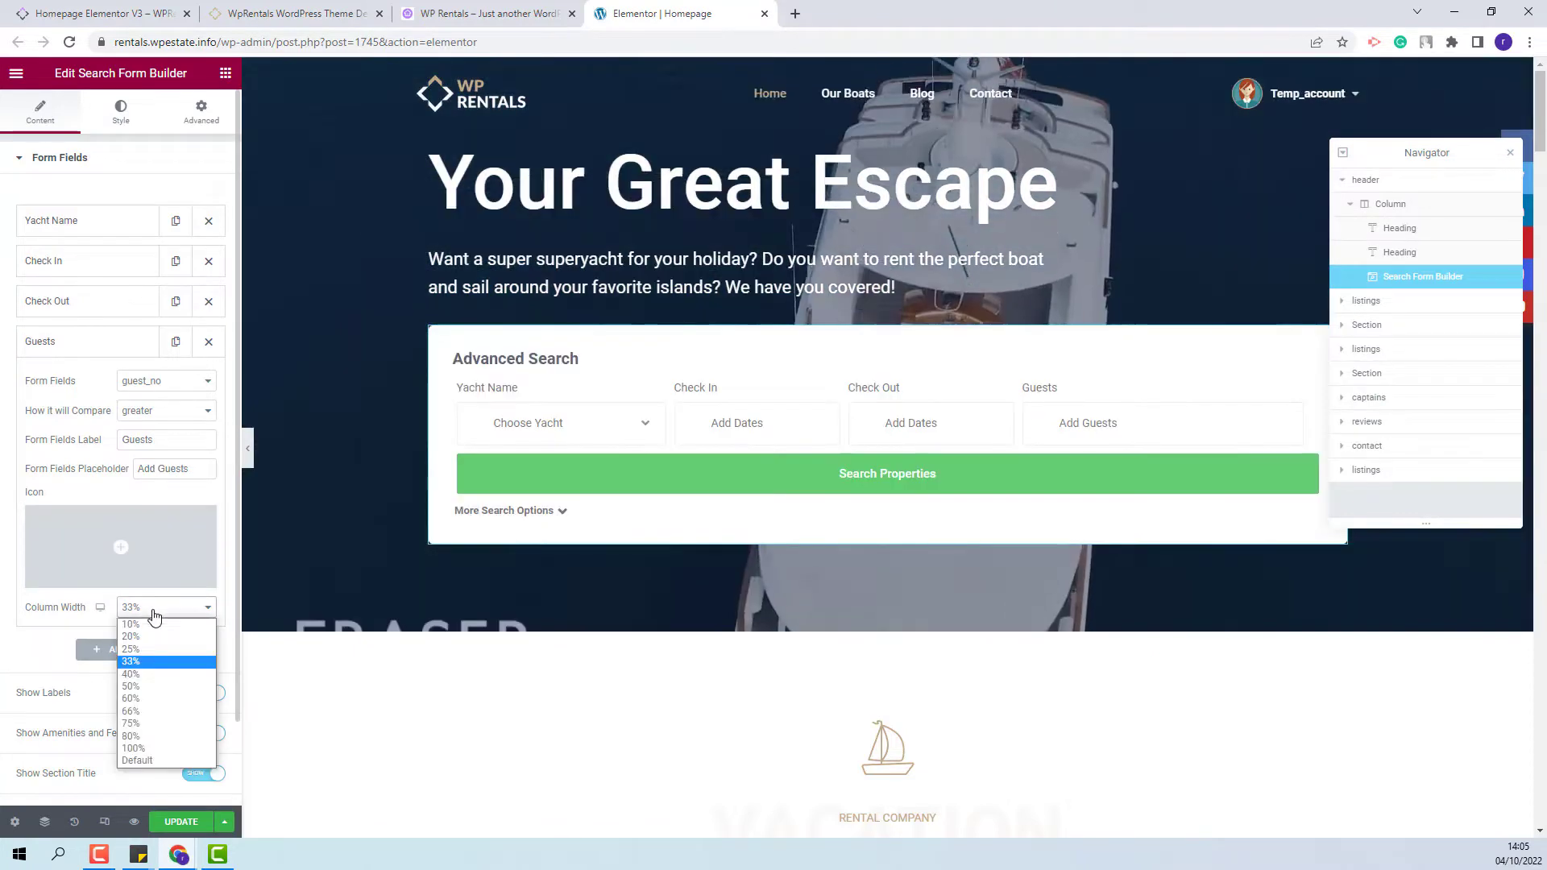
left_click(149, 636)
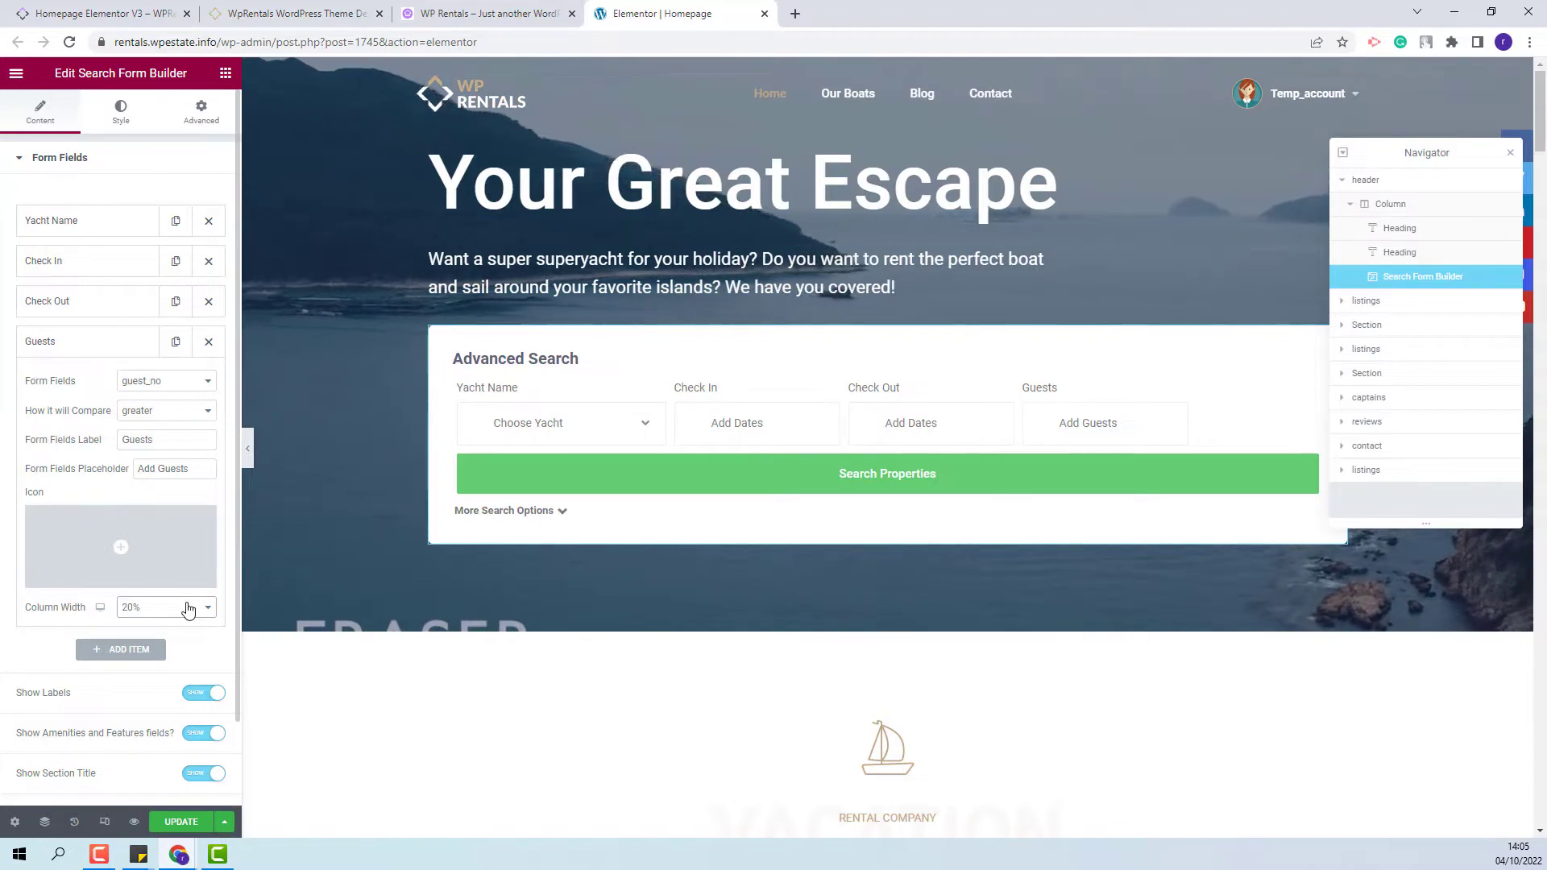
Turn off the amenities and features fields and the section title in the search form.
scroll(188, 608, "down", 2)
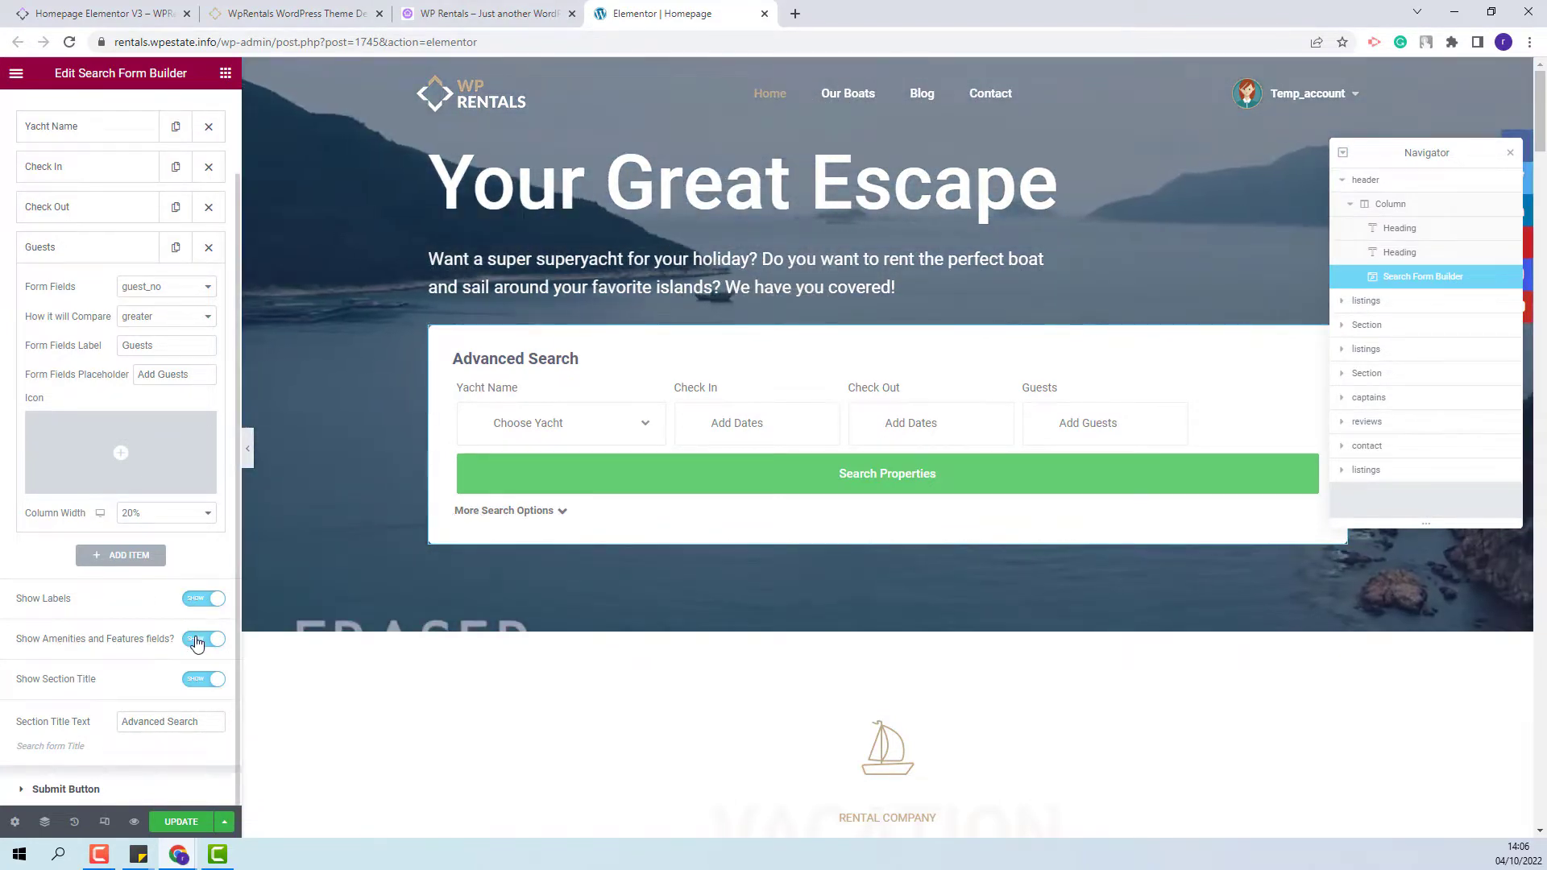
left_click(197, 639)
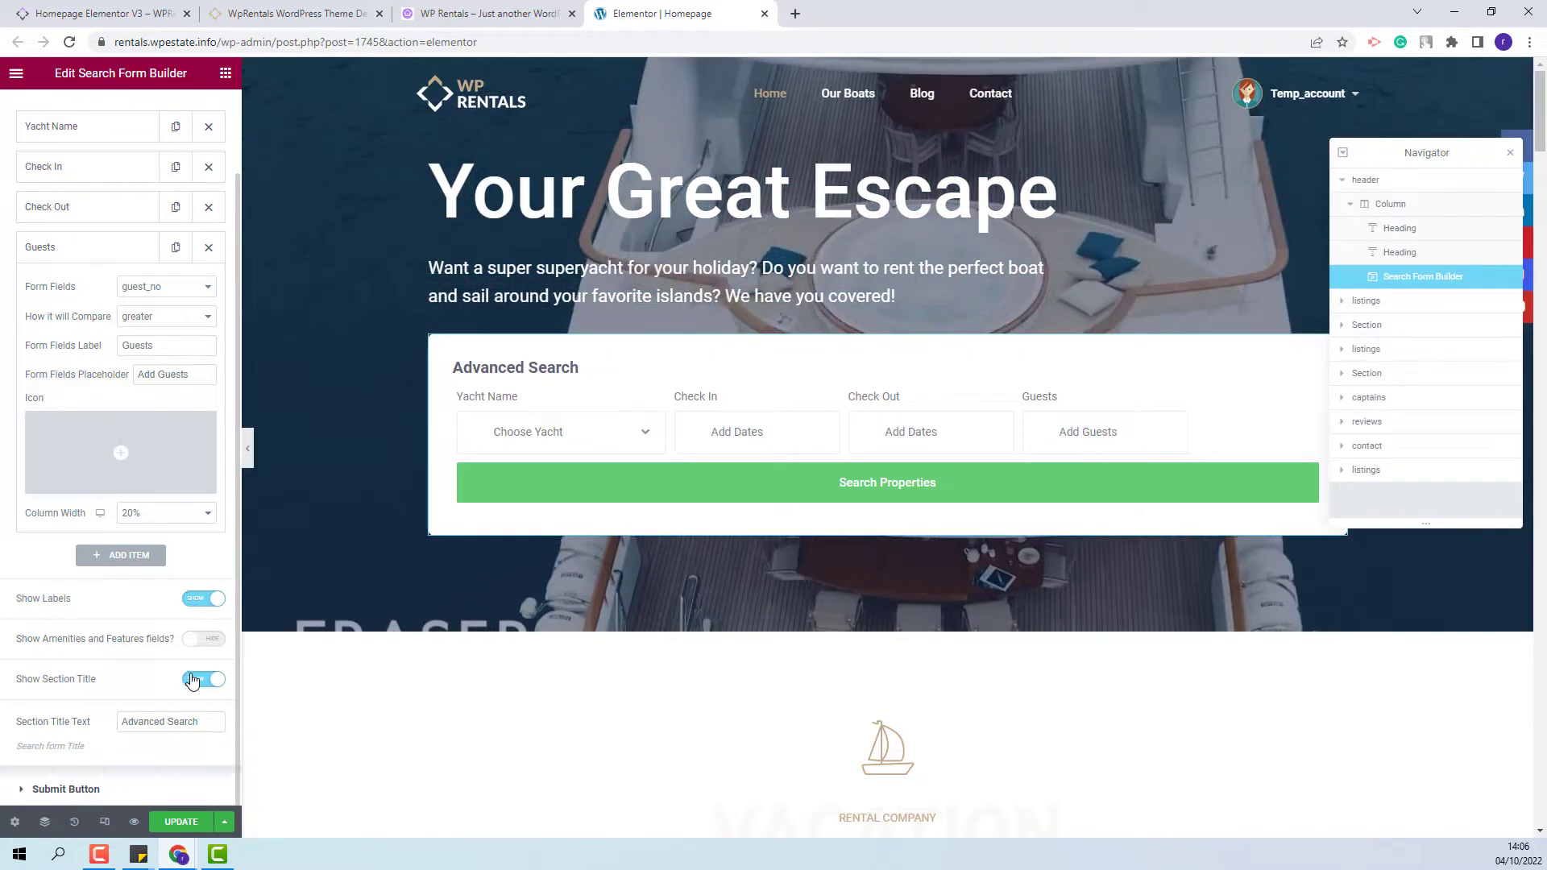
left_click(203, 683)
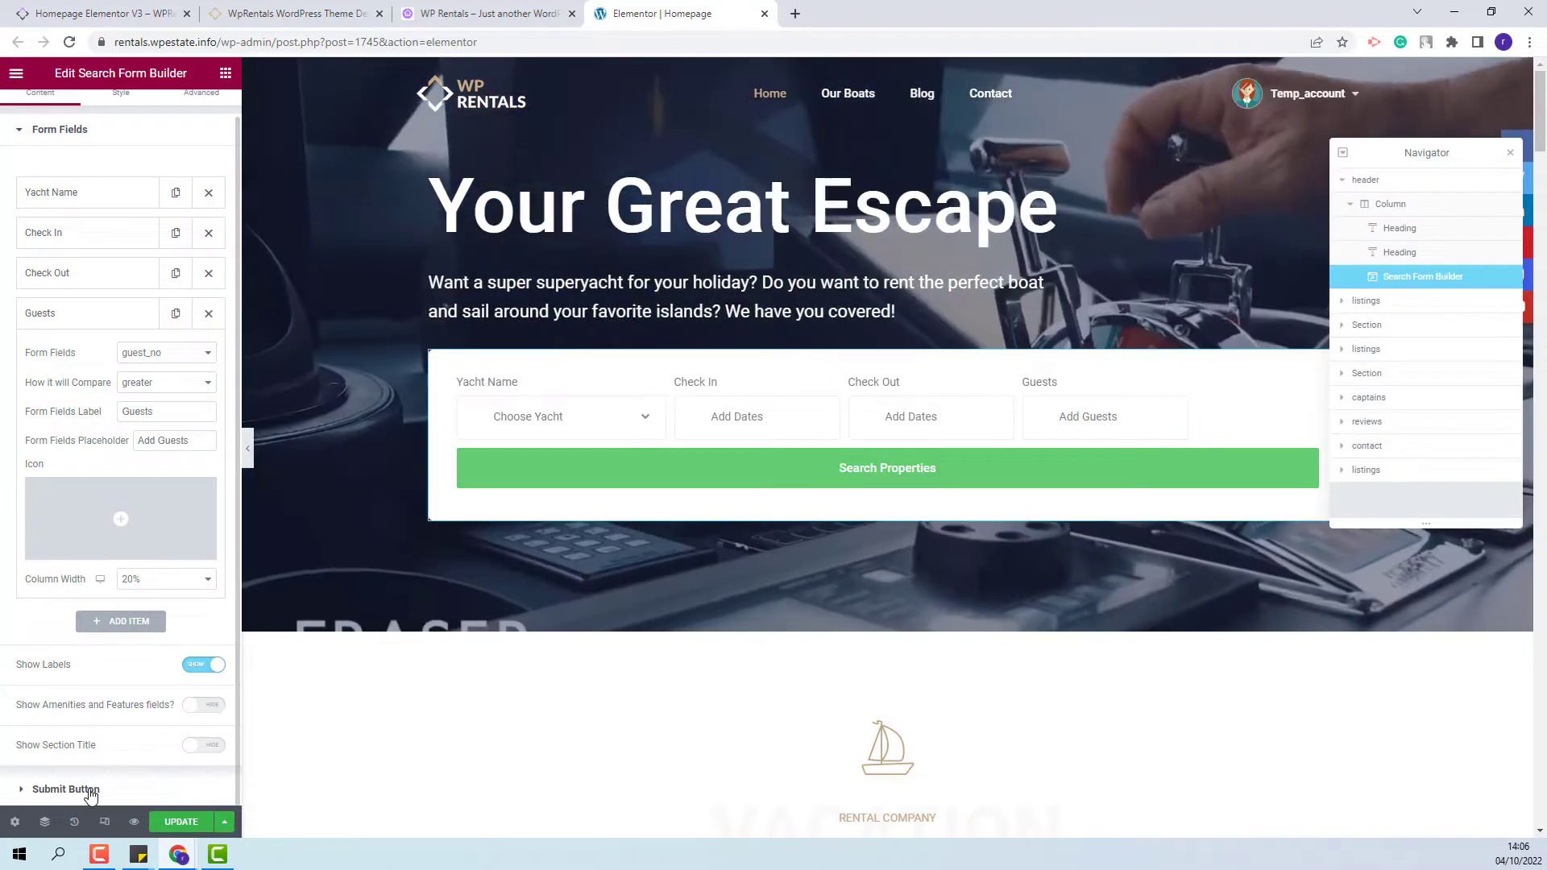
Change the submit button's text to "Search" and set its width to auto.
left_click(91, 792)
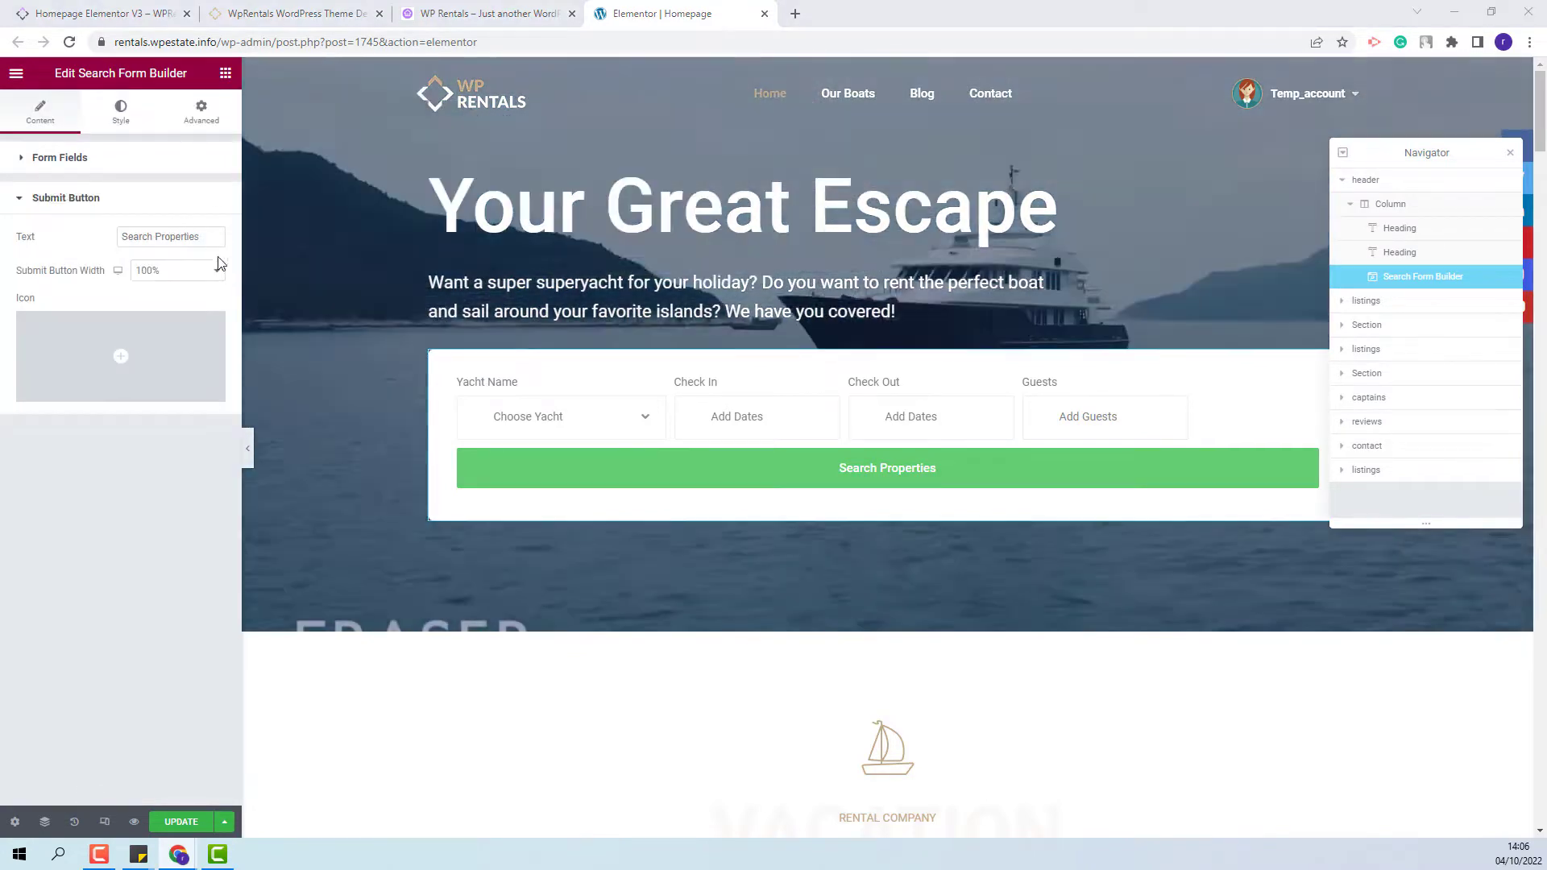
left_click(214, 236)
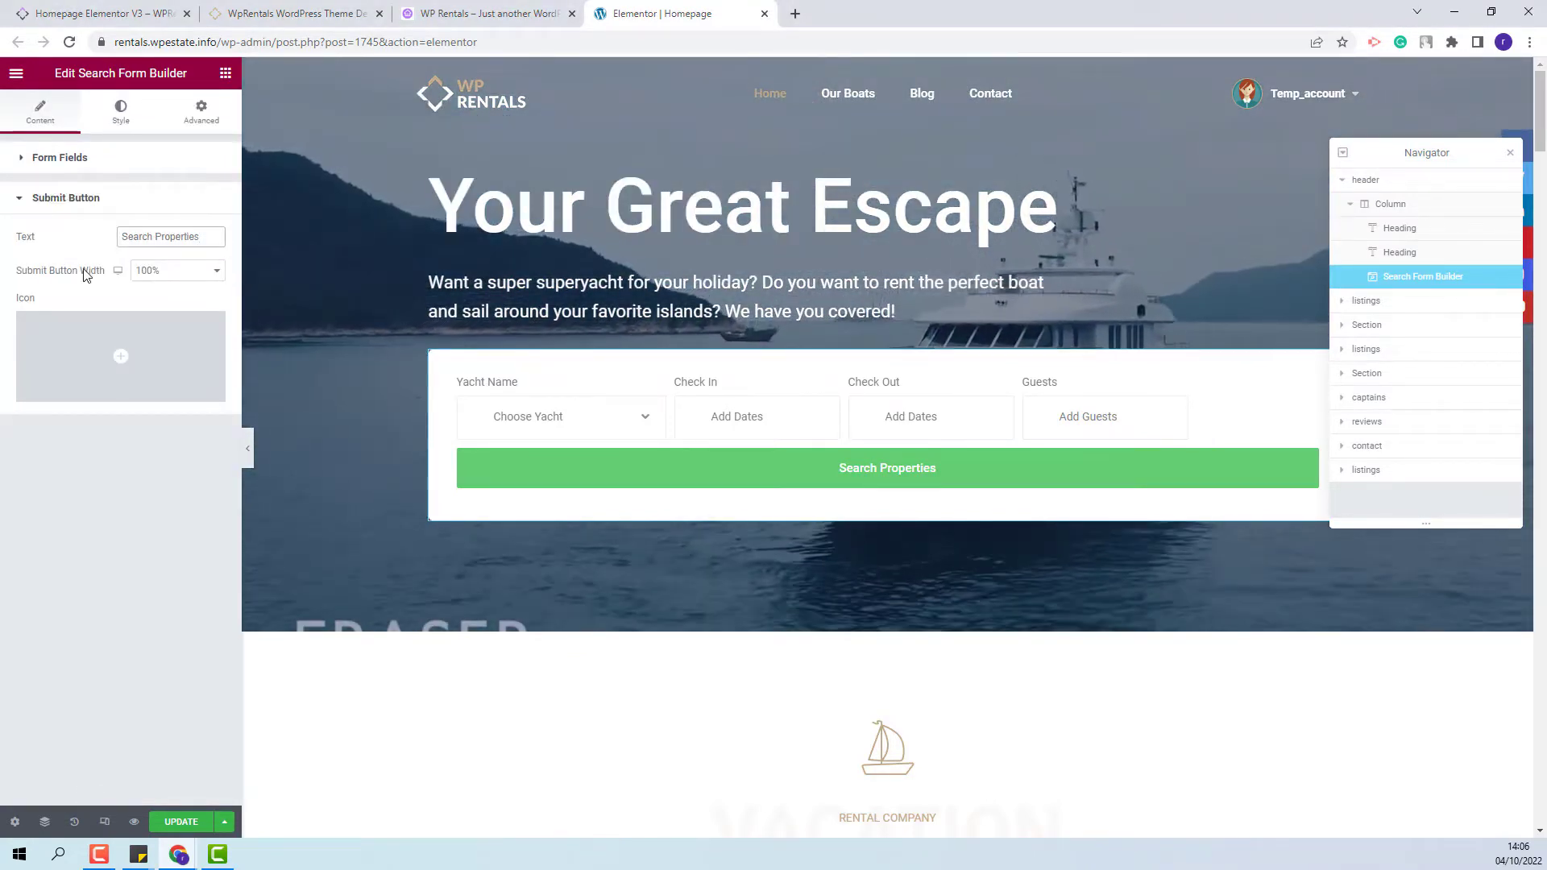
key("BackSpace")
key("BackSpace")
key("BackSpace")
key("BackSpace")
key("BackSpace")
key("BackSpace")
key("BackSpace")
key("BackSpace")
key("BackSpace")
key("BackSpace")
key("BackSpace")
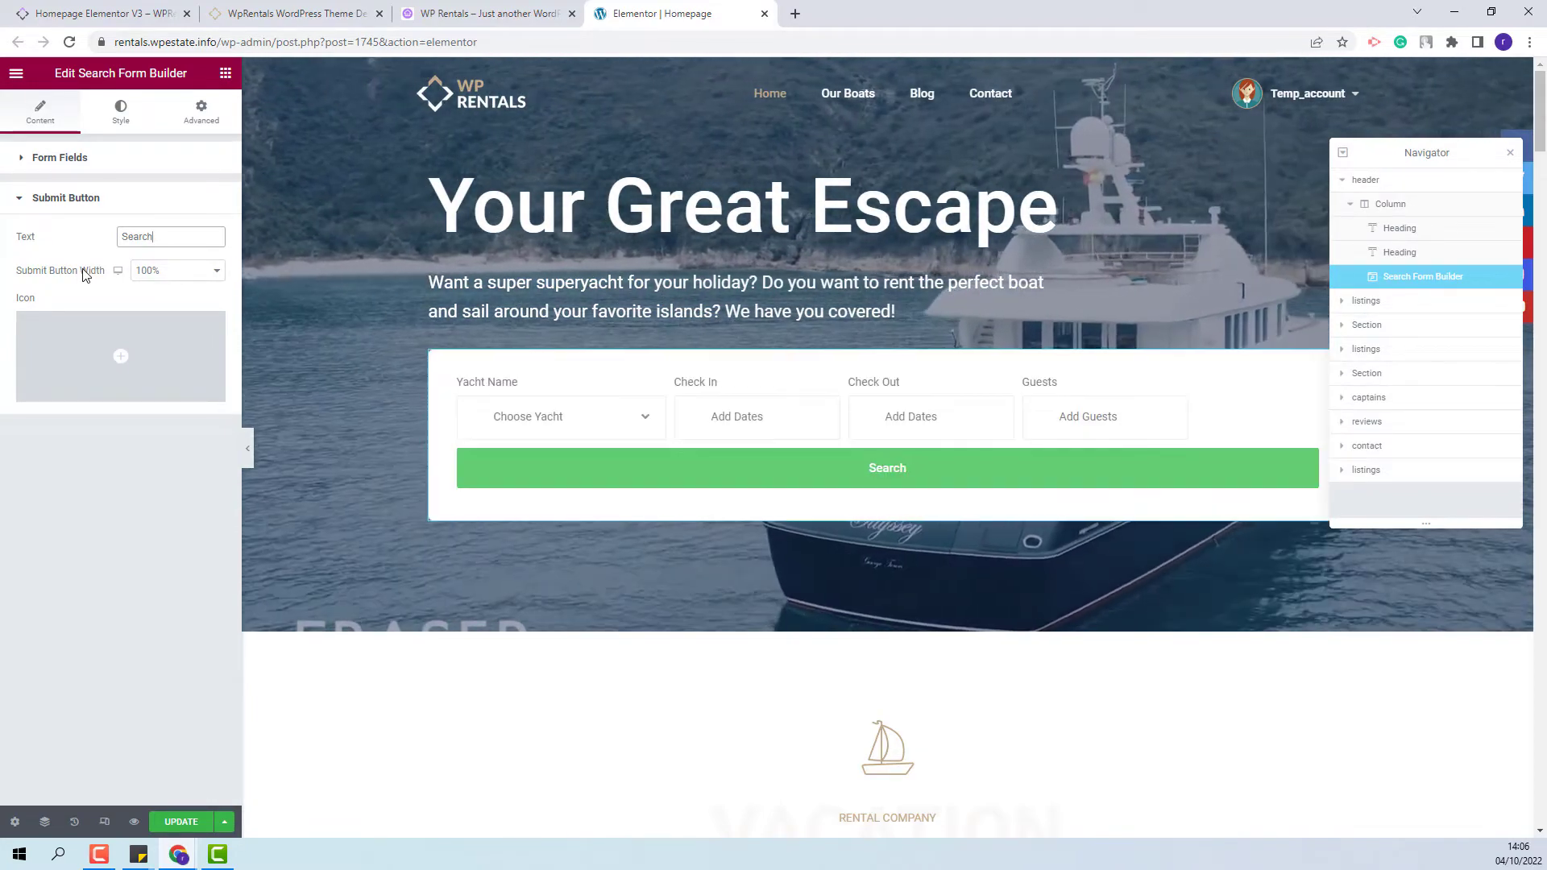
left_click(165, 272)
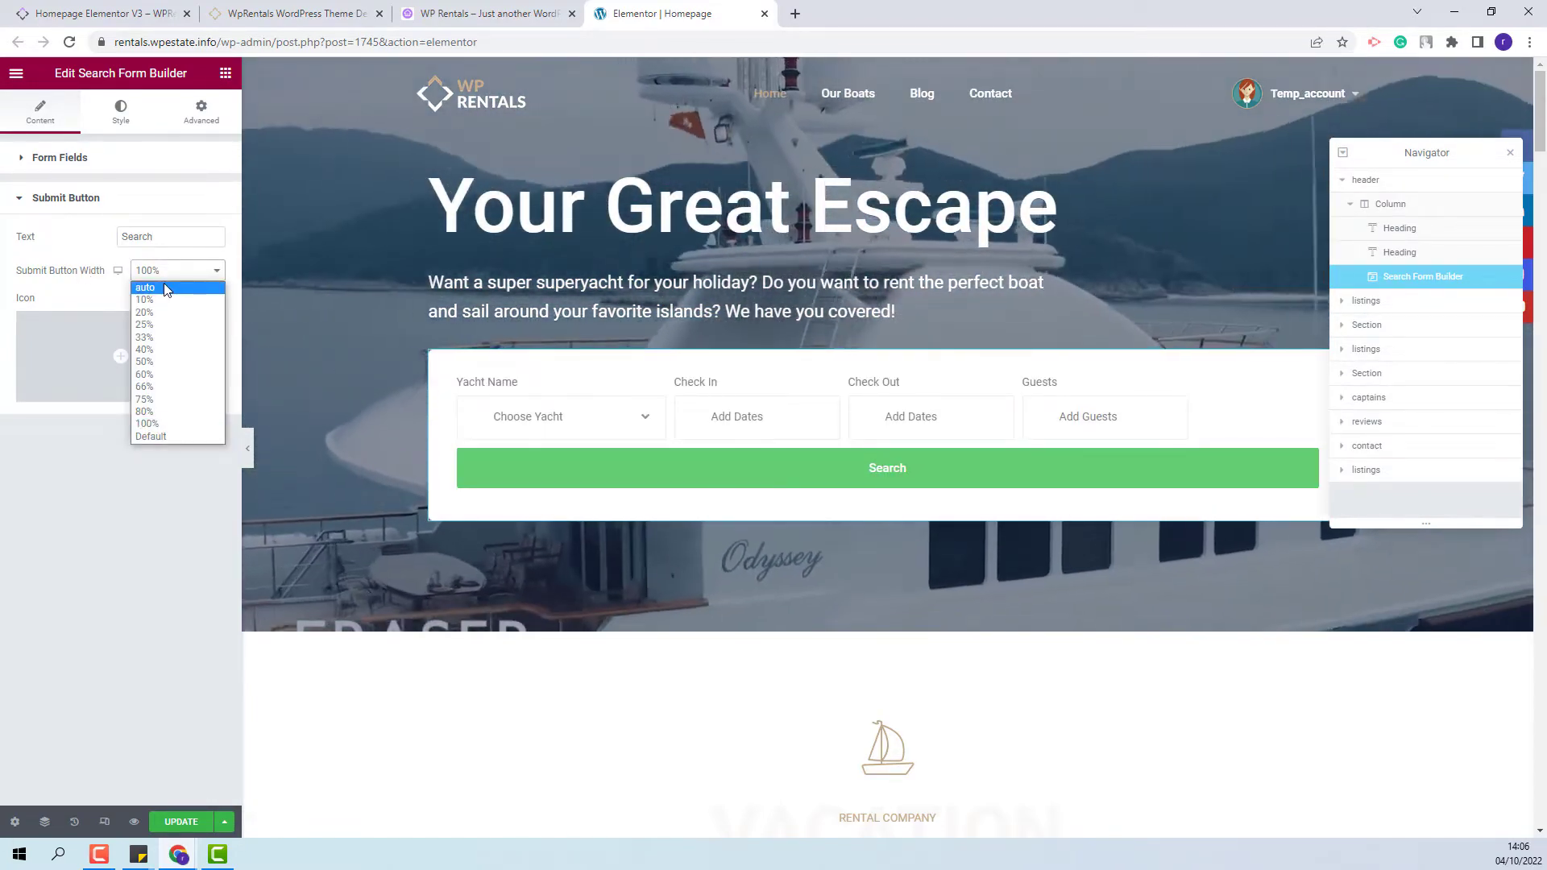
left_click(166, 288)
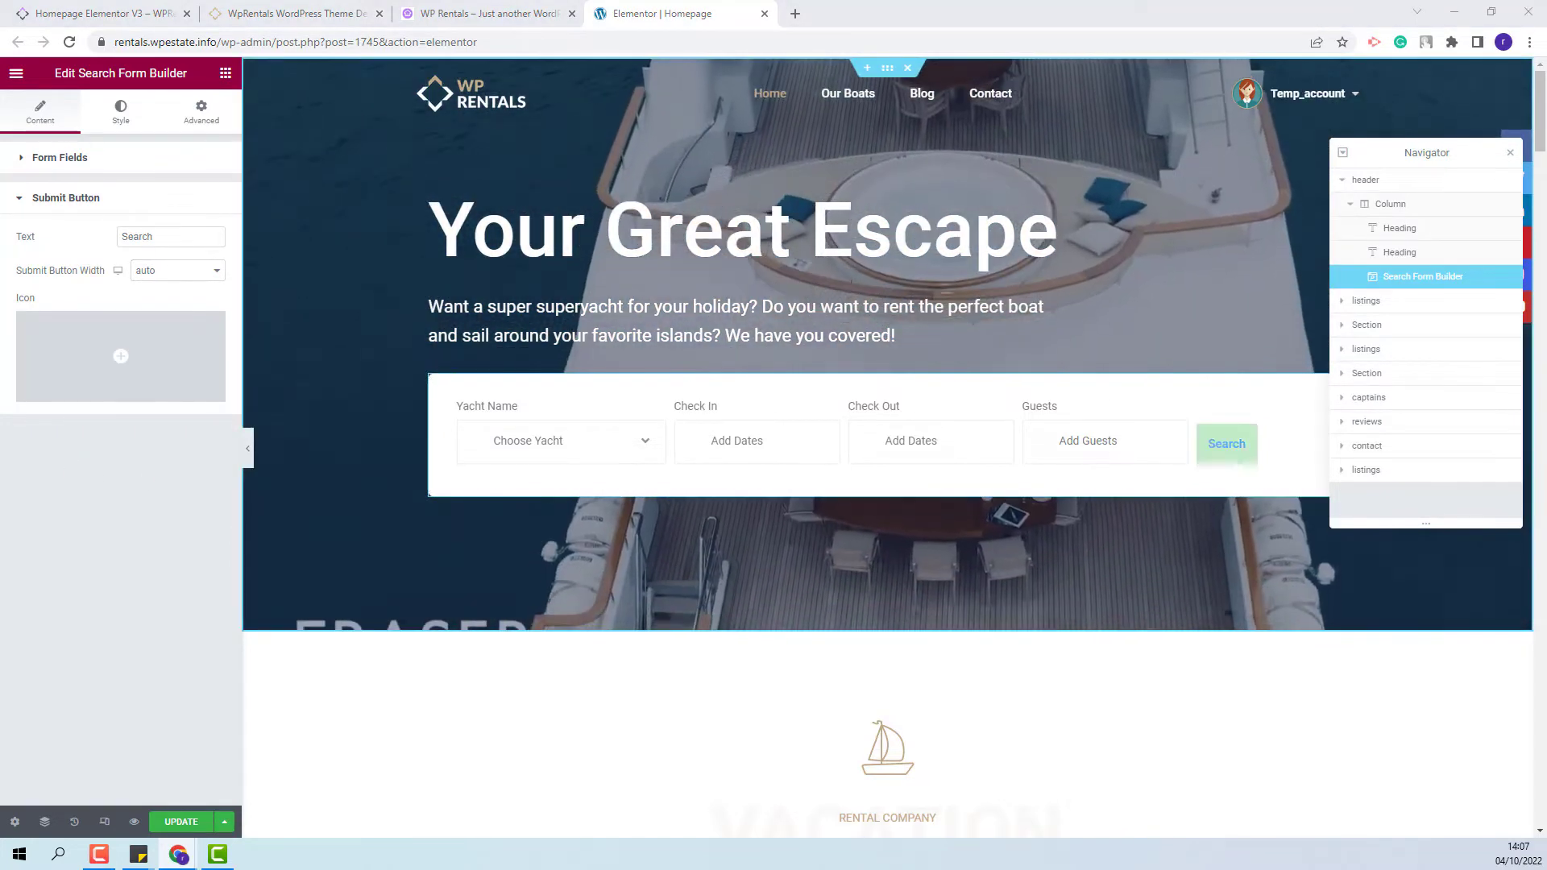
Add the magnifying glass Search icon from the icon library to the submit button.
mouse_move(81, 396)
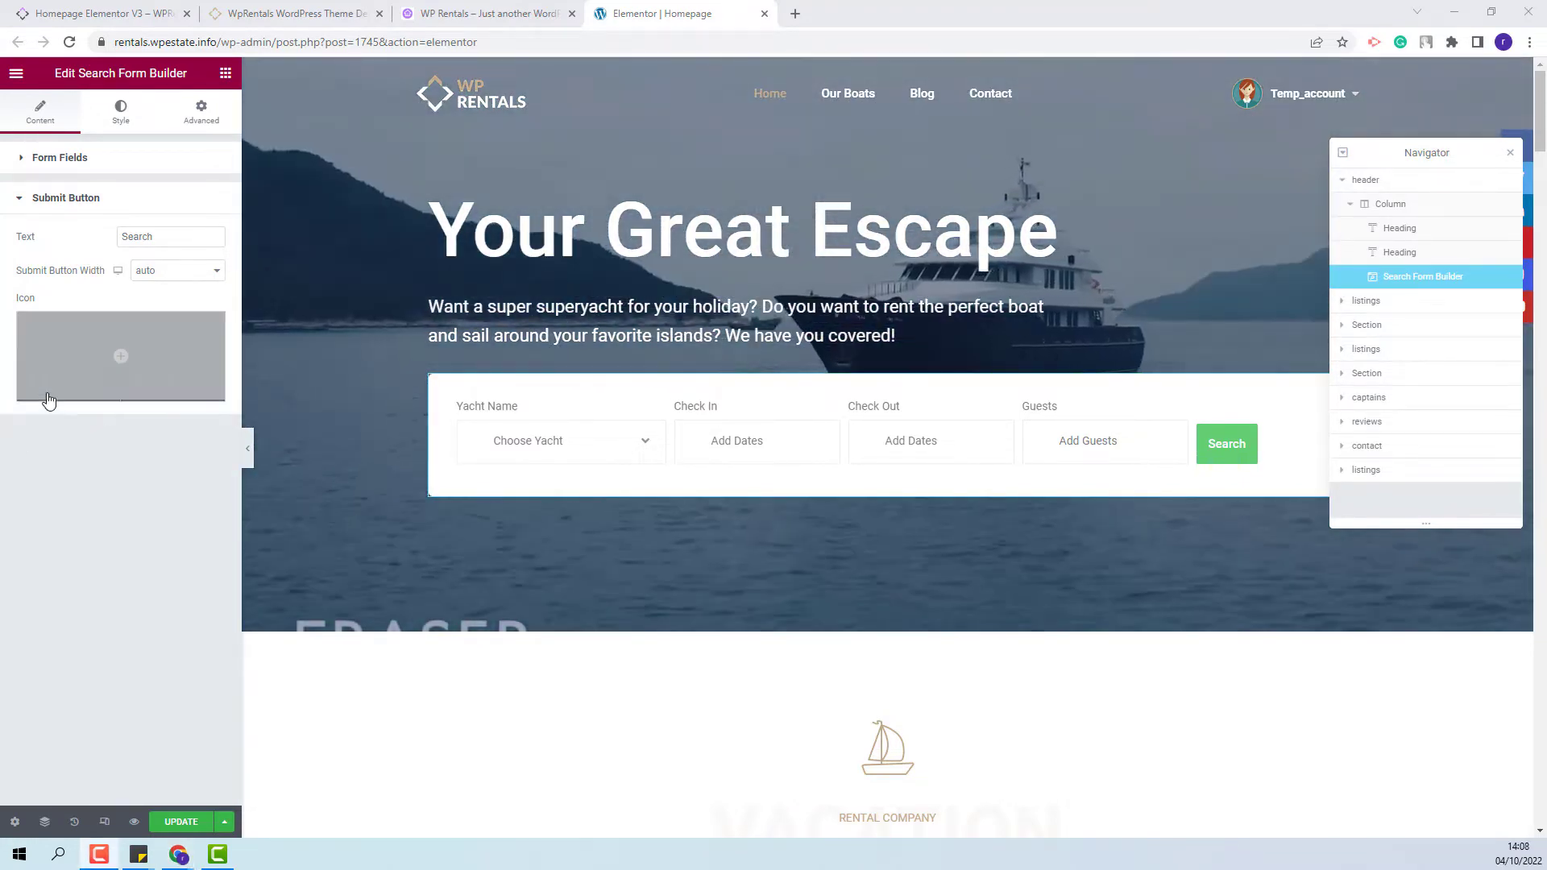
left_click(53, 393)
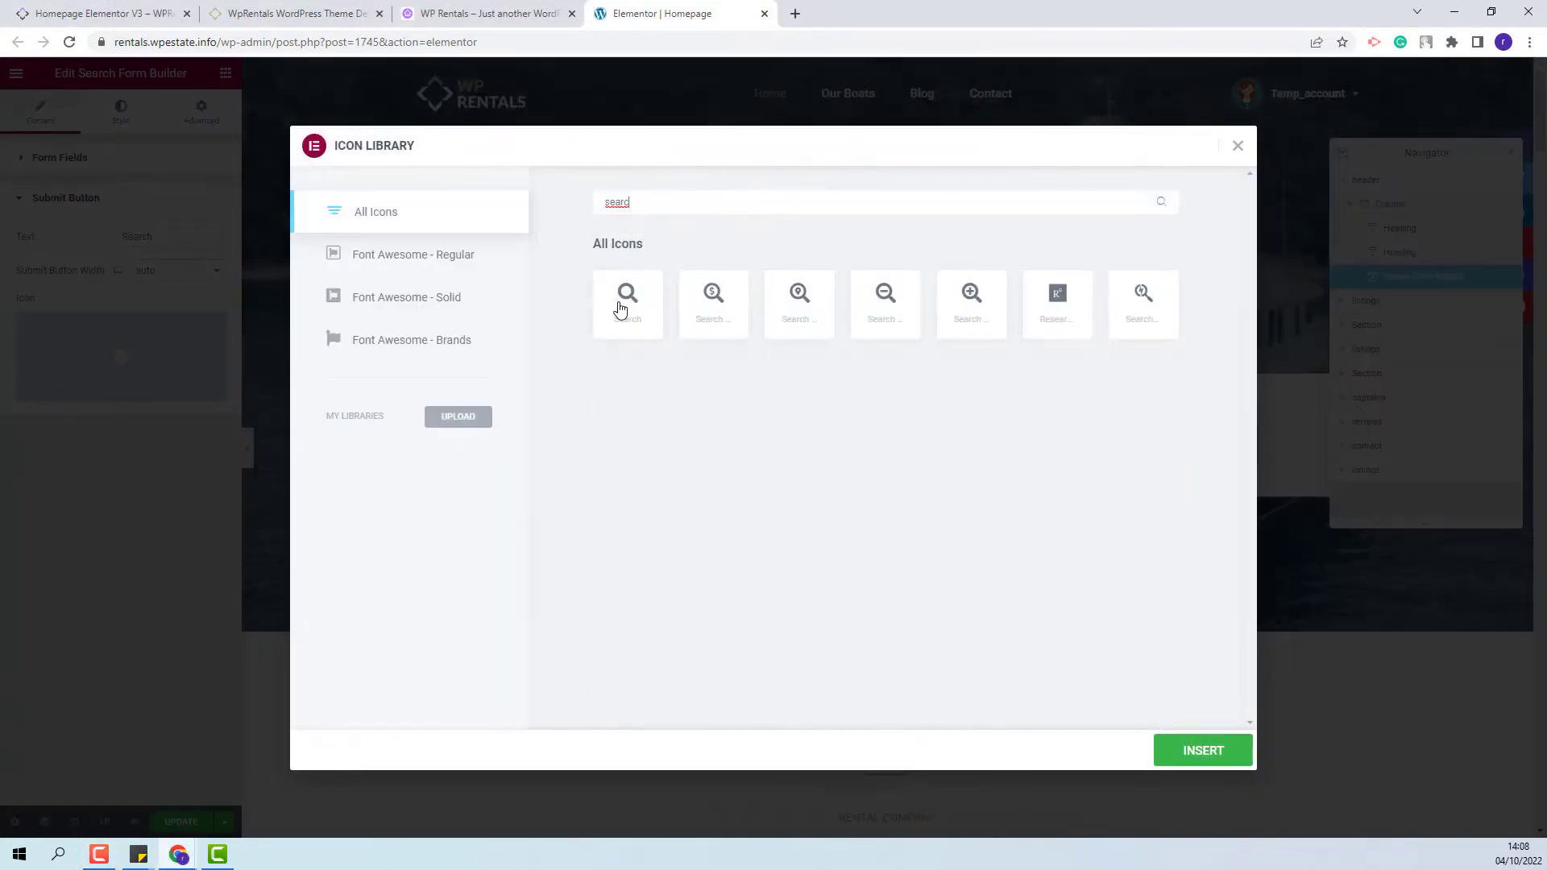
left_click(1214, 747)
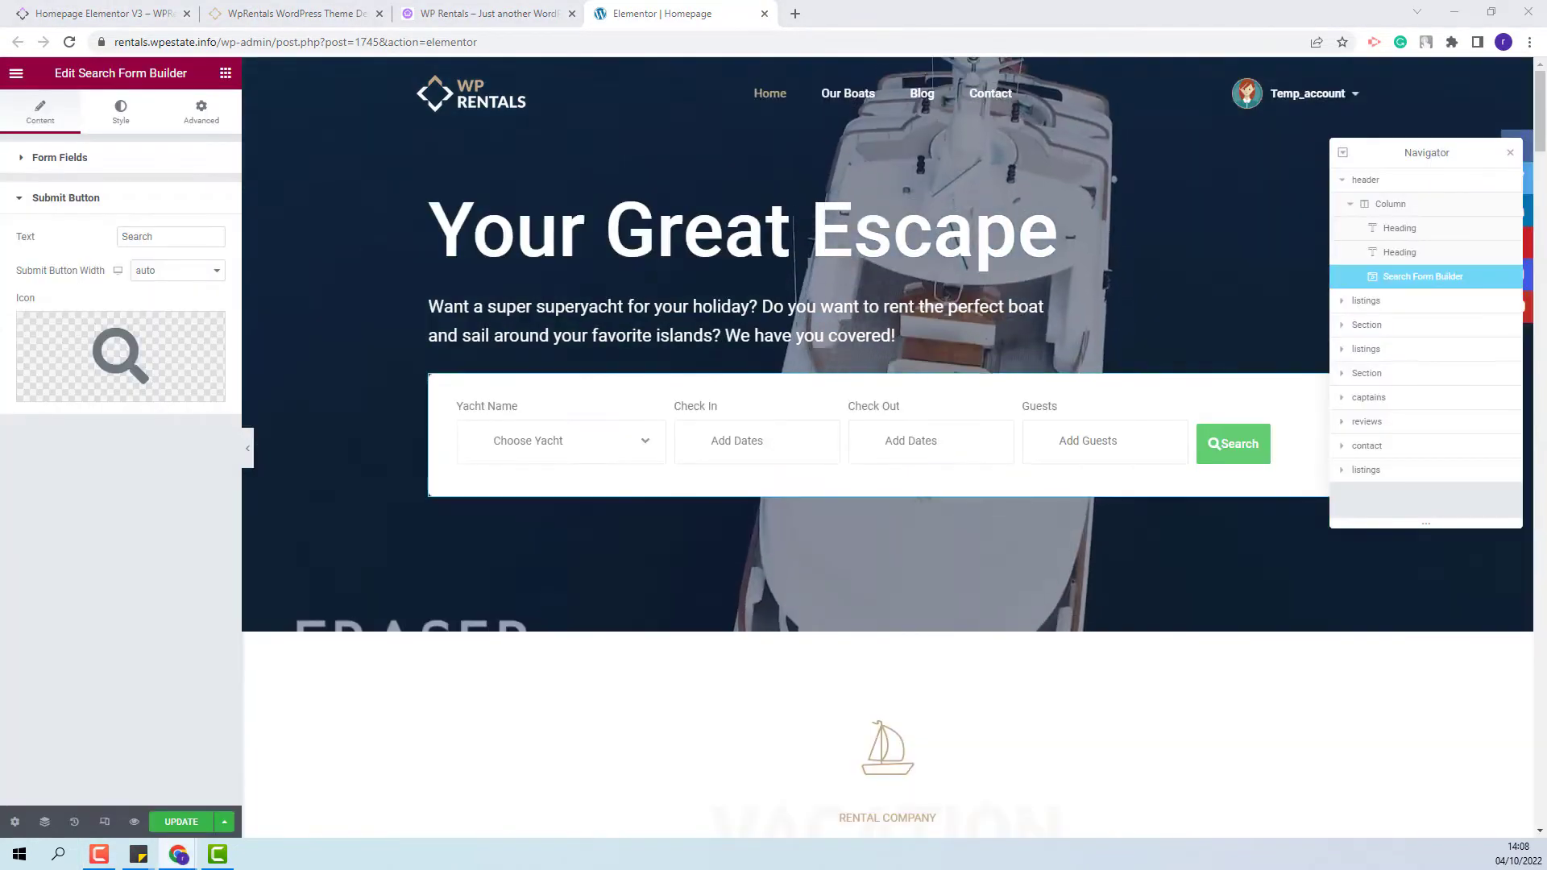
left_click(67, 201)
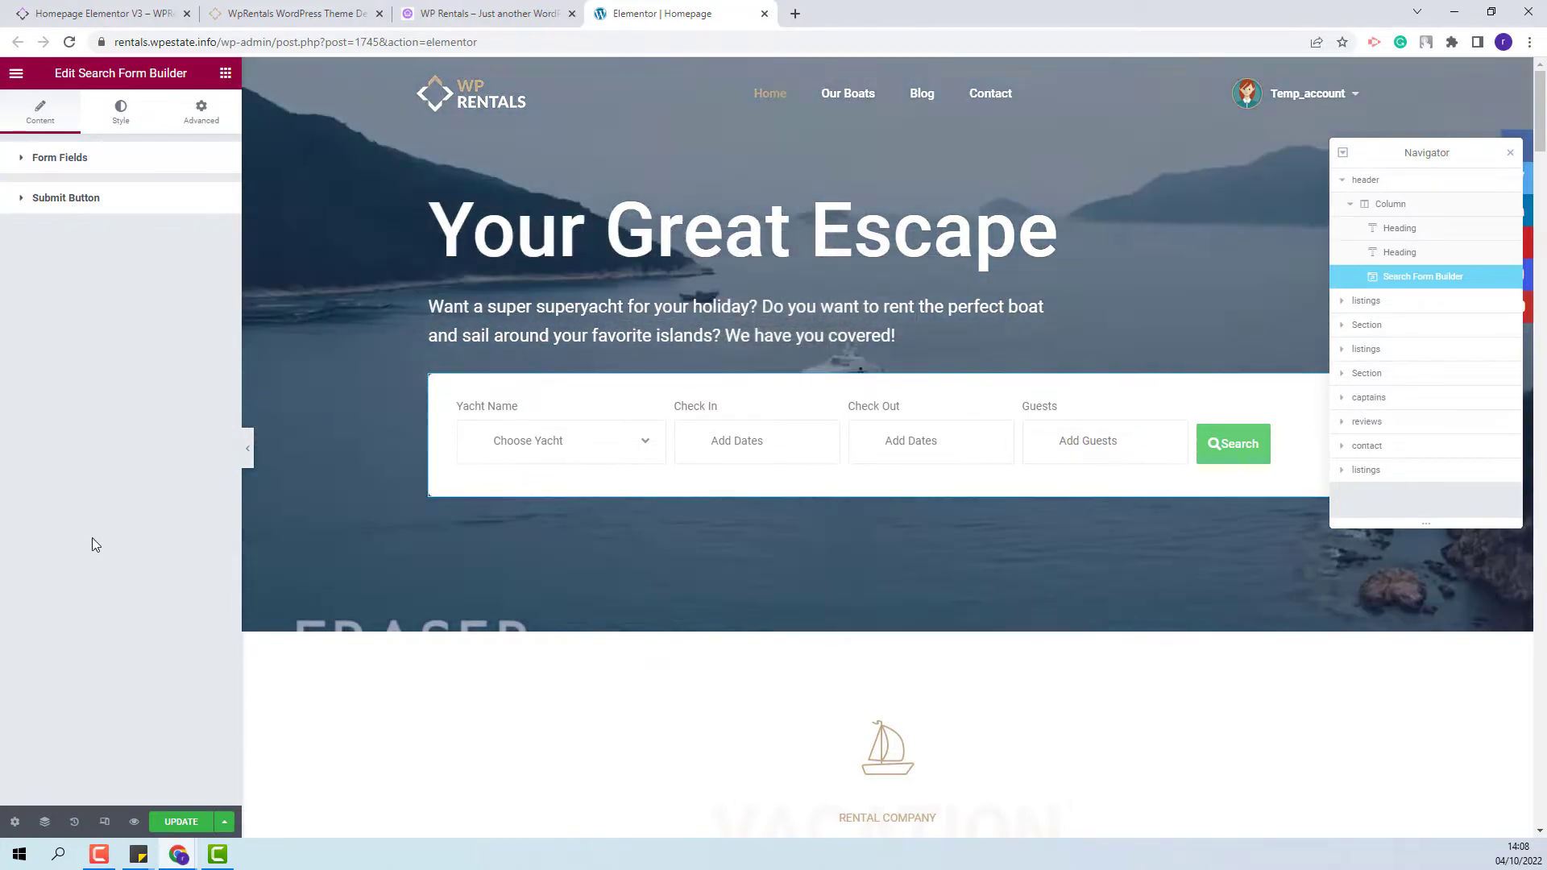
Set the form's columns gap to 20, rows gap to 0 and label bottom margin to -30.
left_click(120, 113)
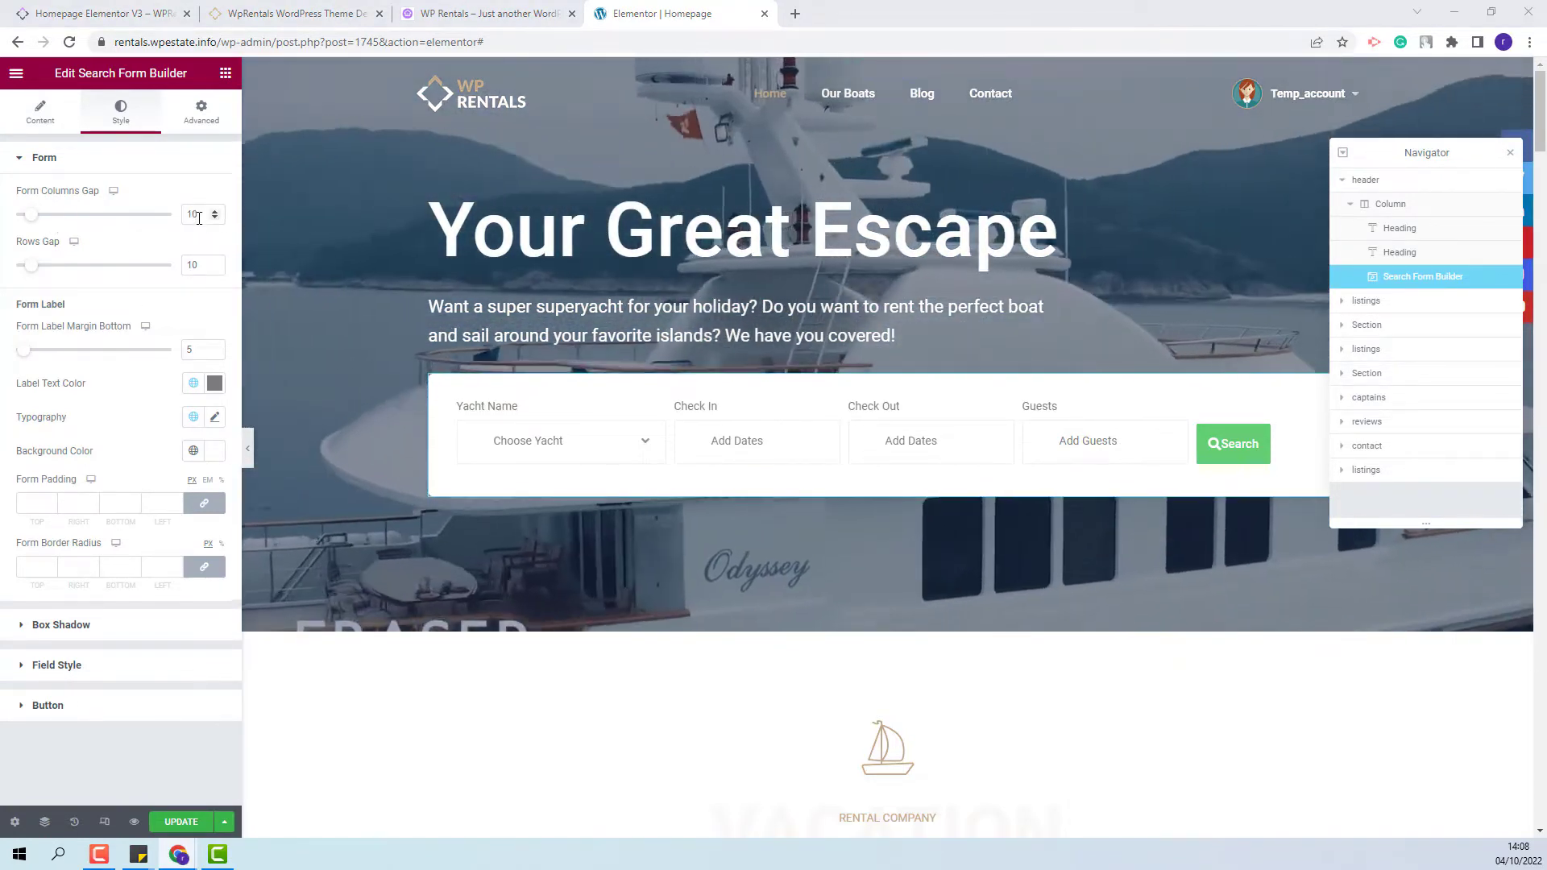
left_click_drag(200, 215, 179, 215)
type("20")
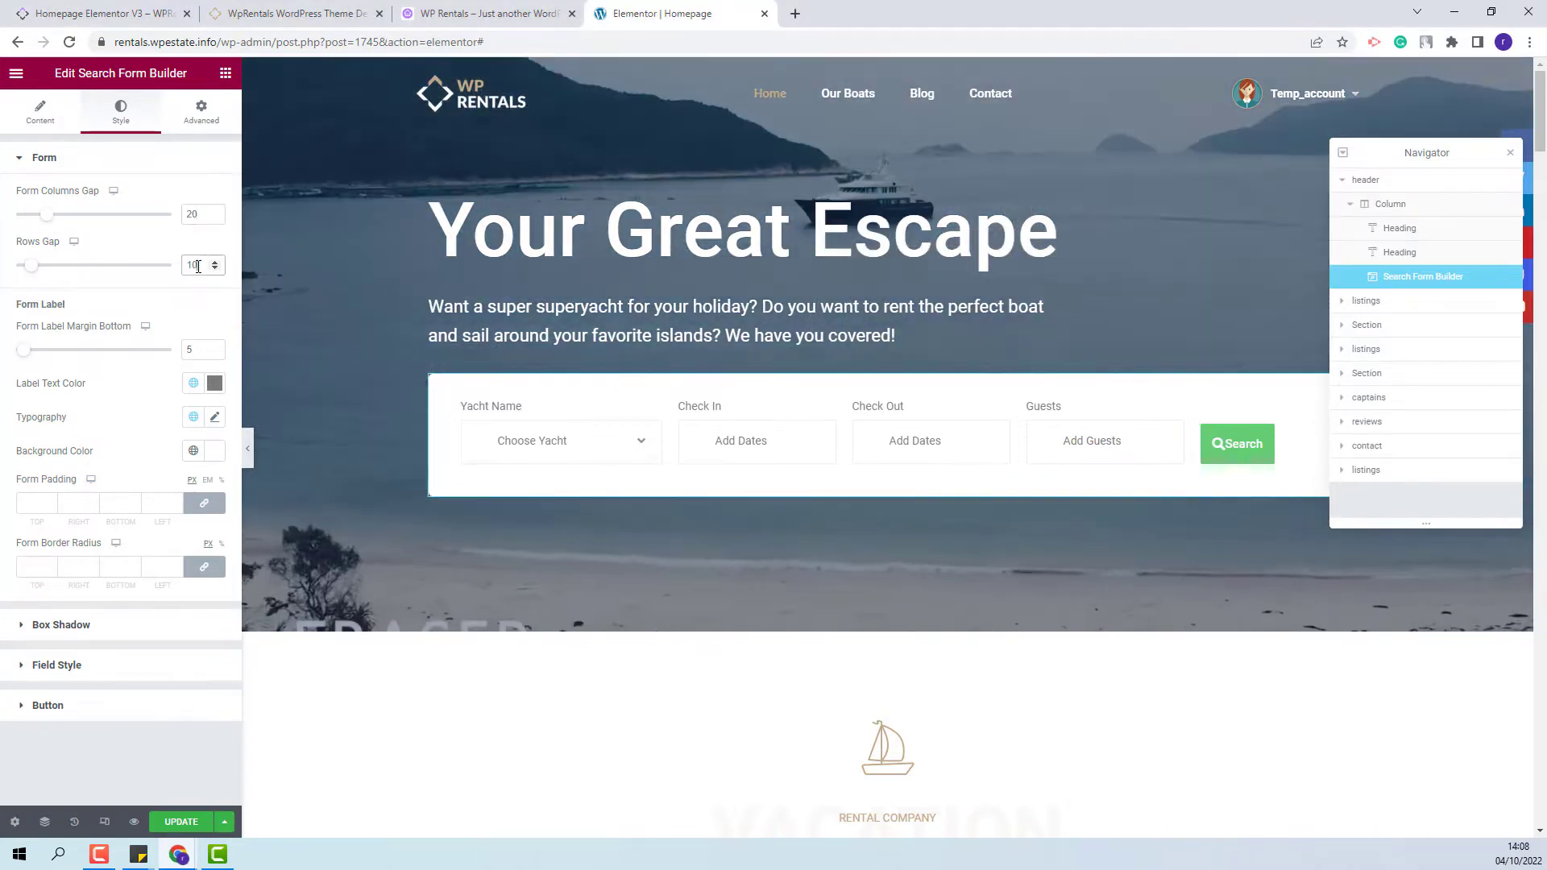
type("0")
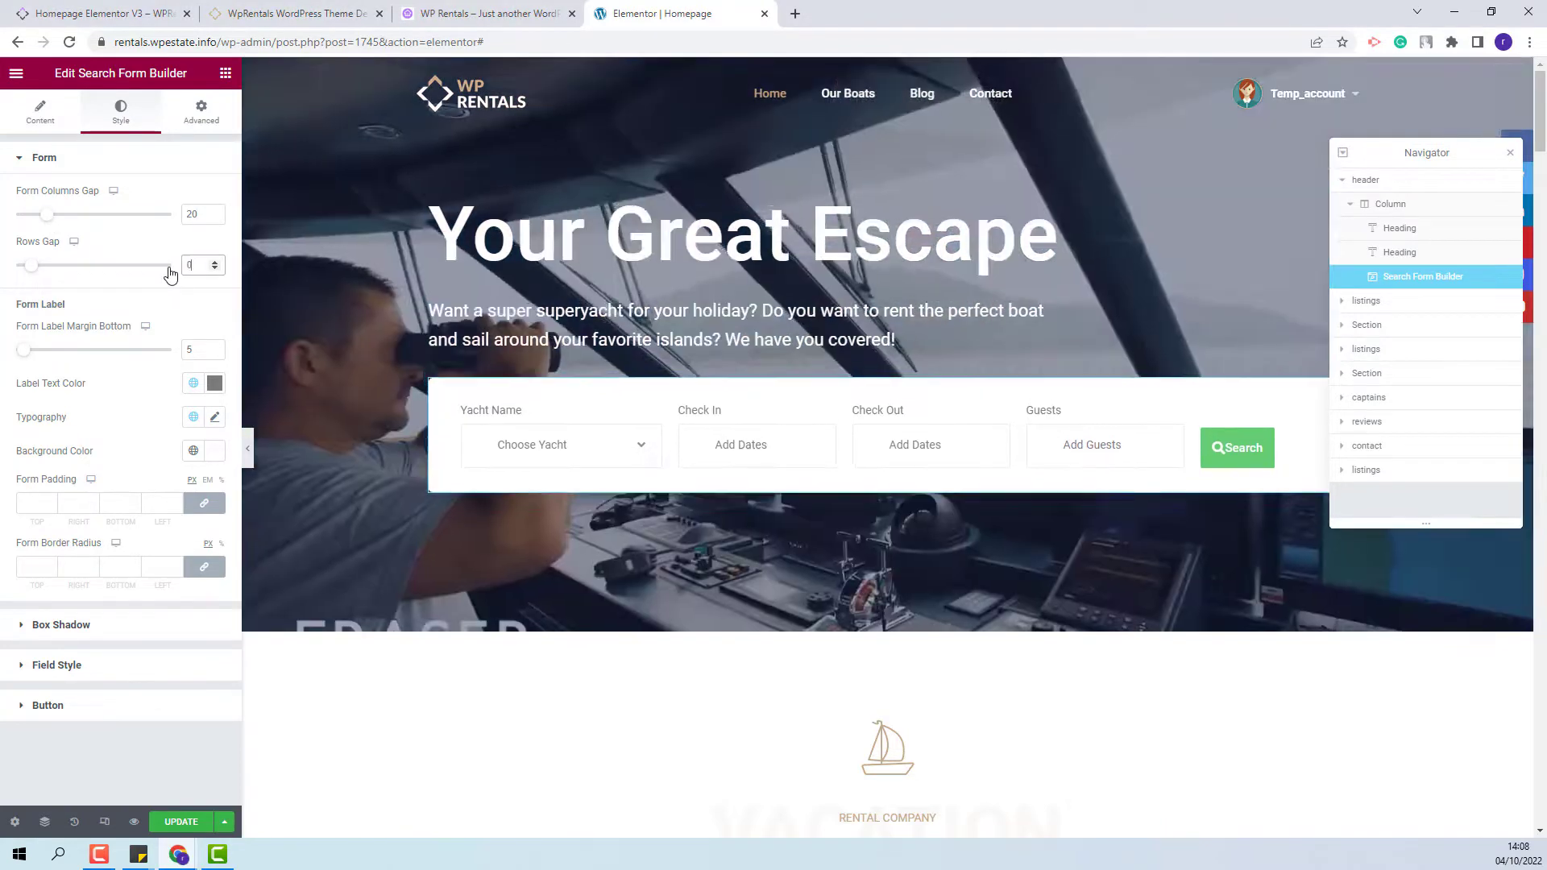
double_click(186, 350)
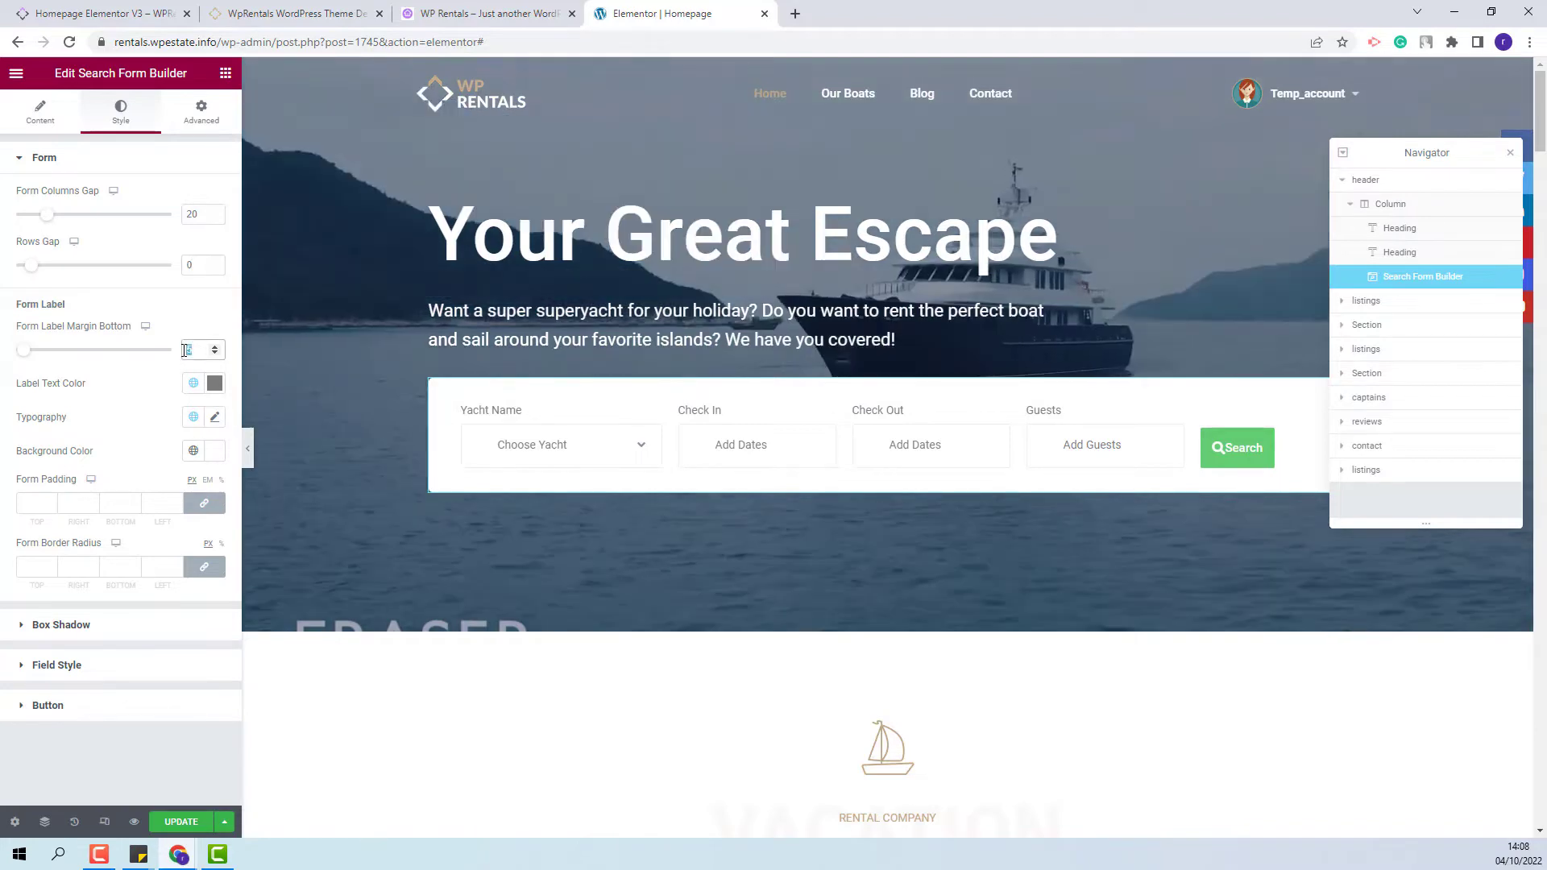
type("-30")
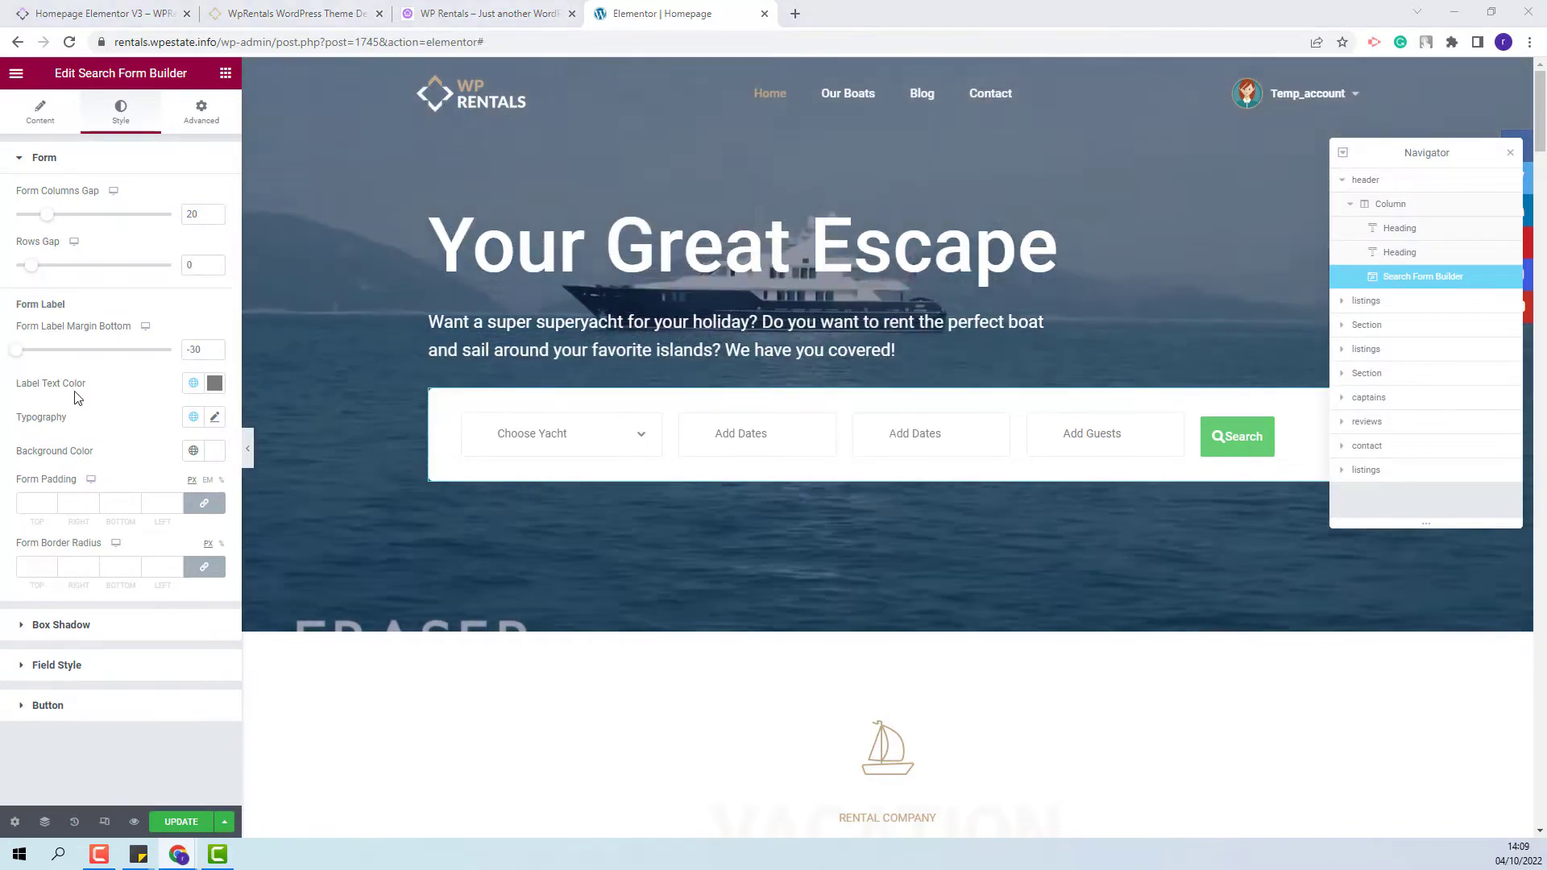
Set the form label text color to dark navy and adjust the size and weight of the label typography.
left_click(213, 386)
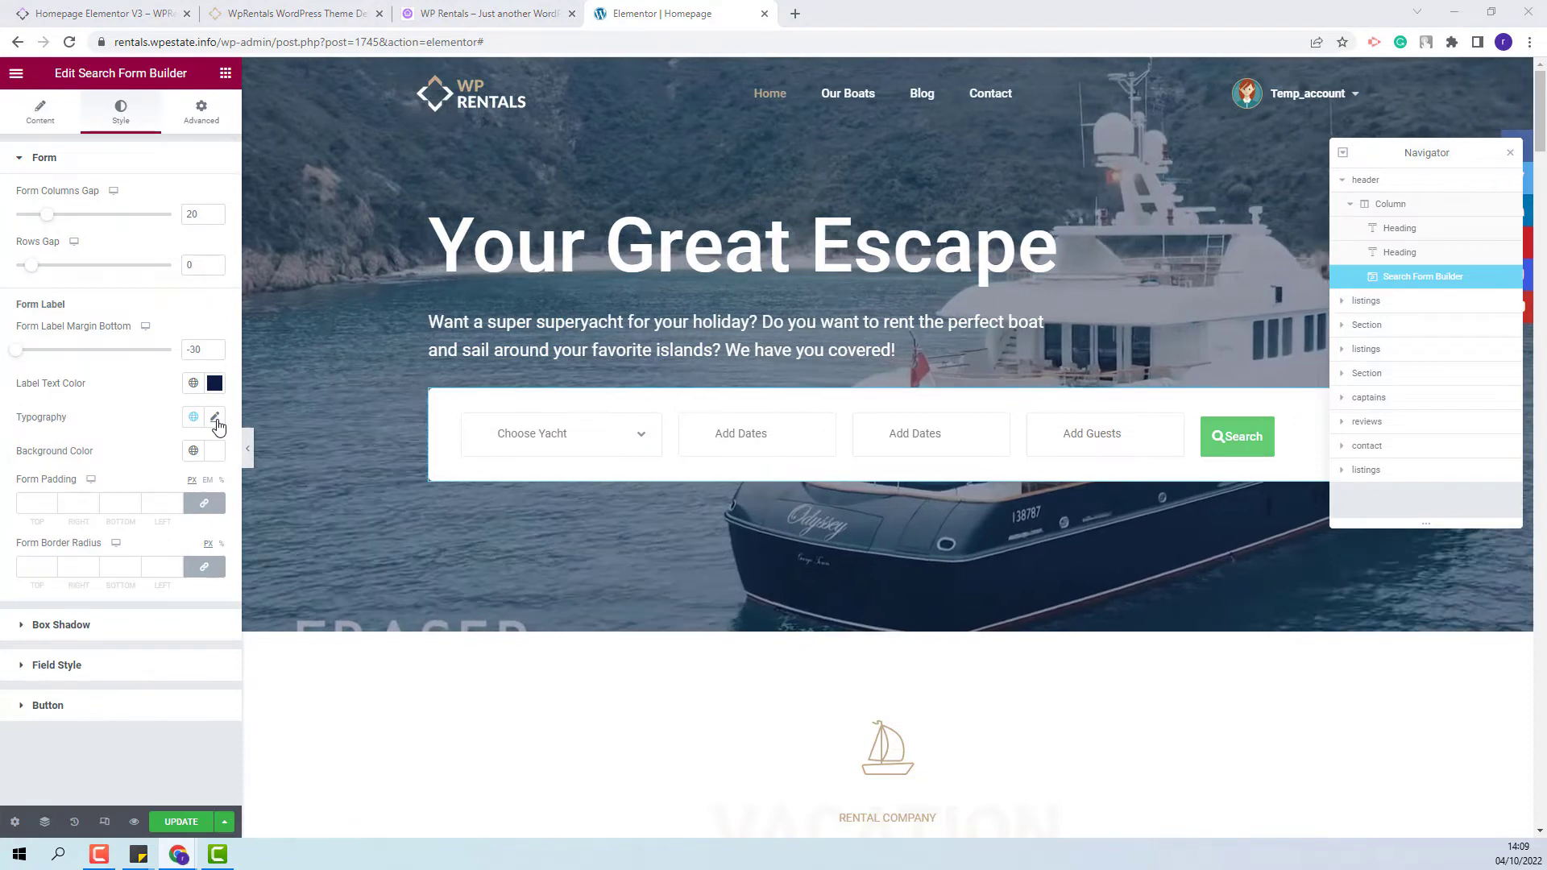
left_click(216, 421)
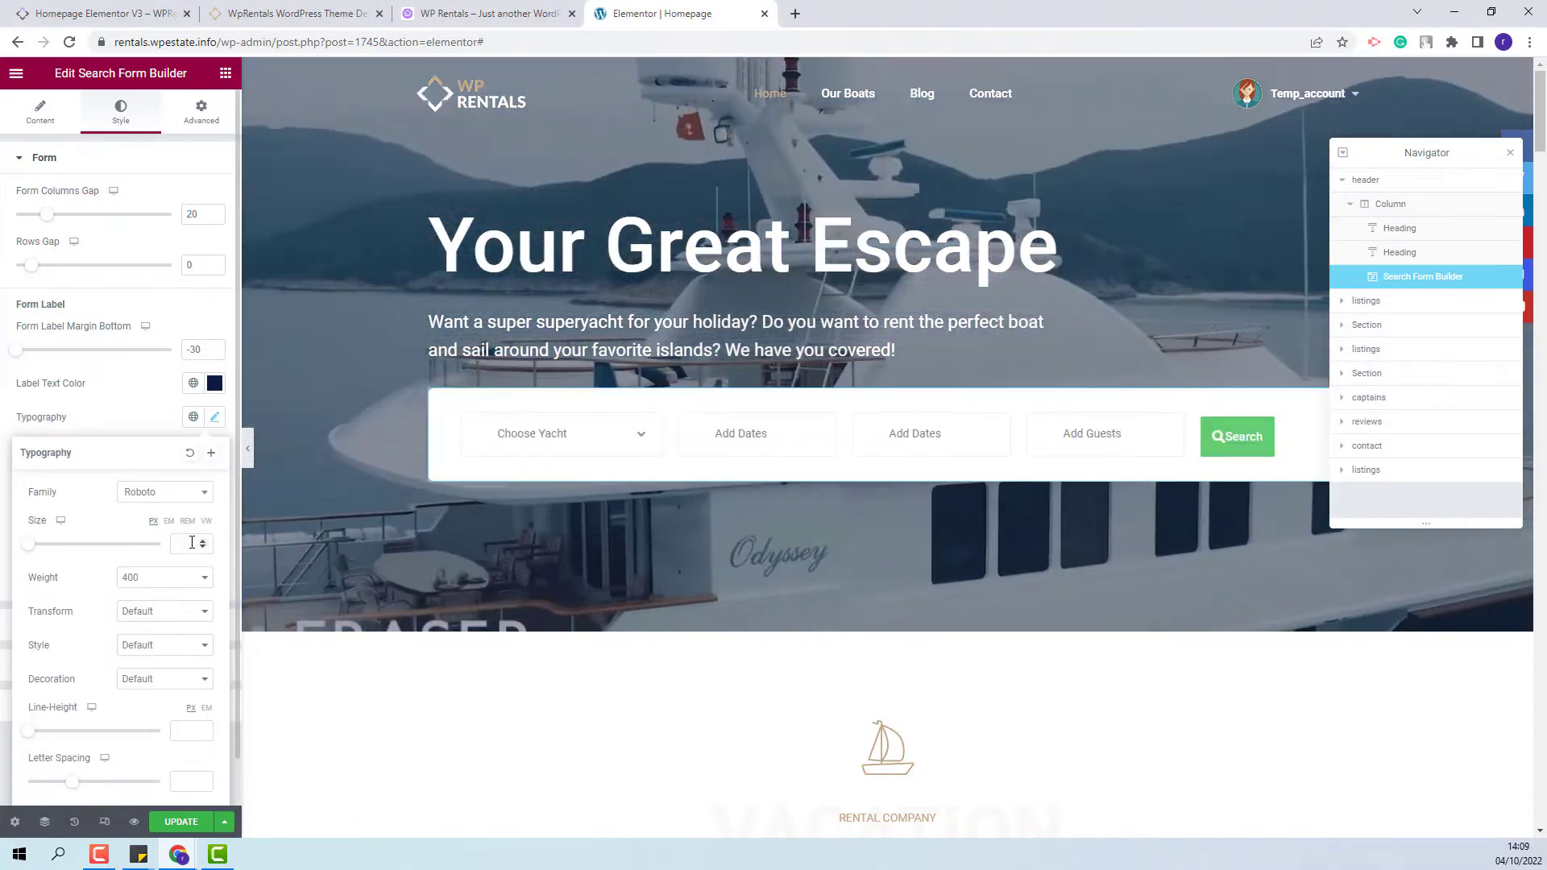
left_click(192, 540)
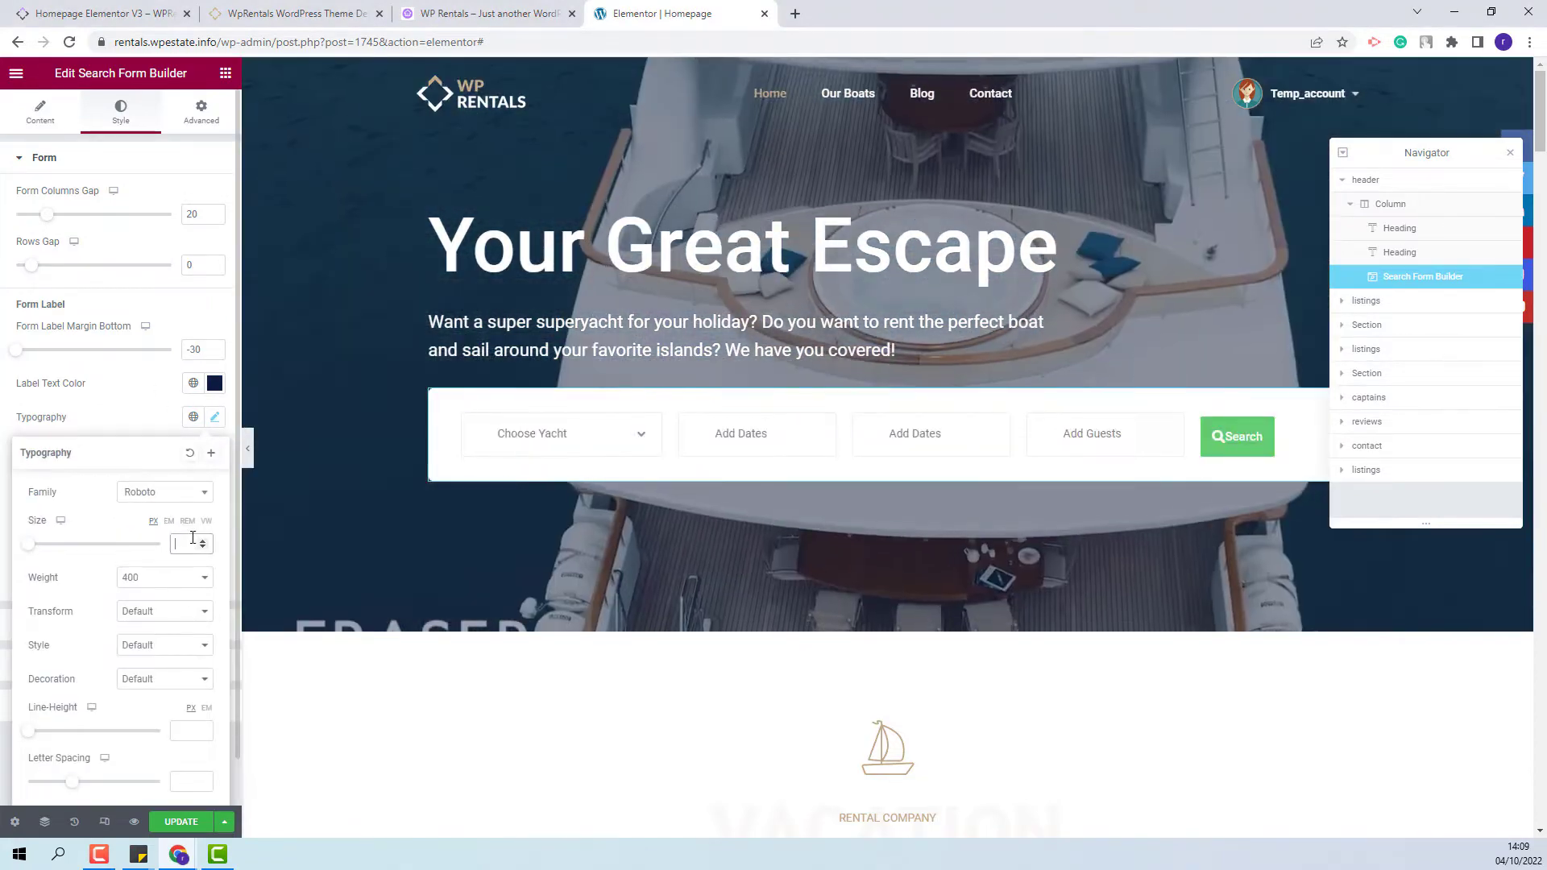
left_click(165, 576)
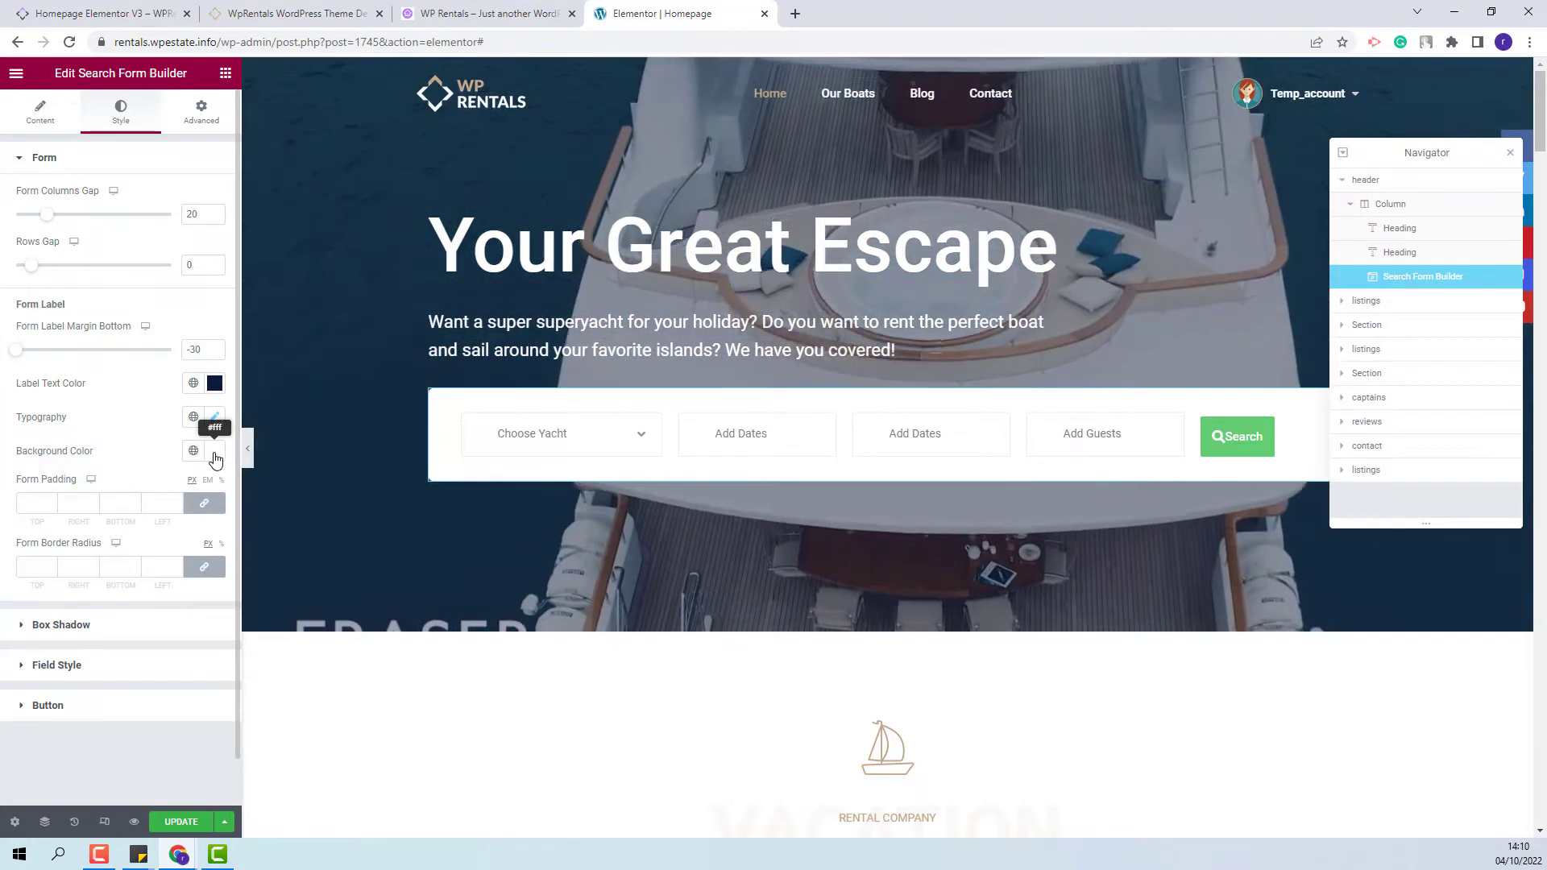
Set the form padding to 8 top, 0 right, 8 bottom and 20 left, and the form border radius to 3.
left_click(214, 451)
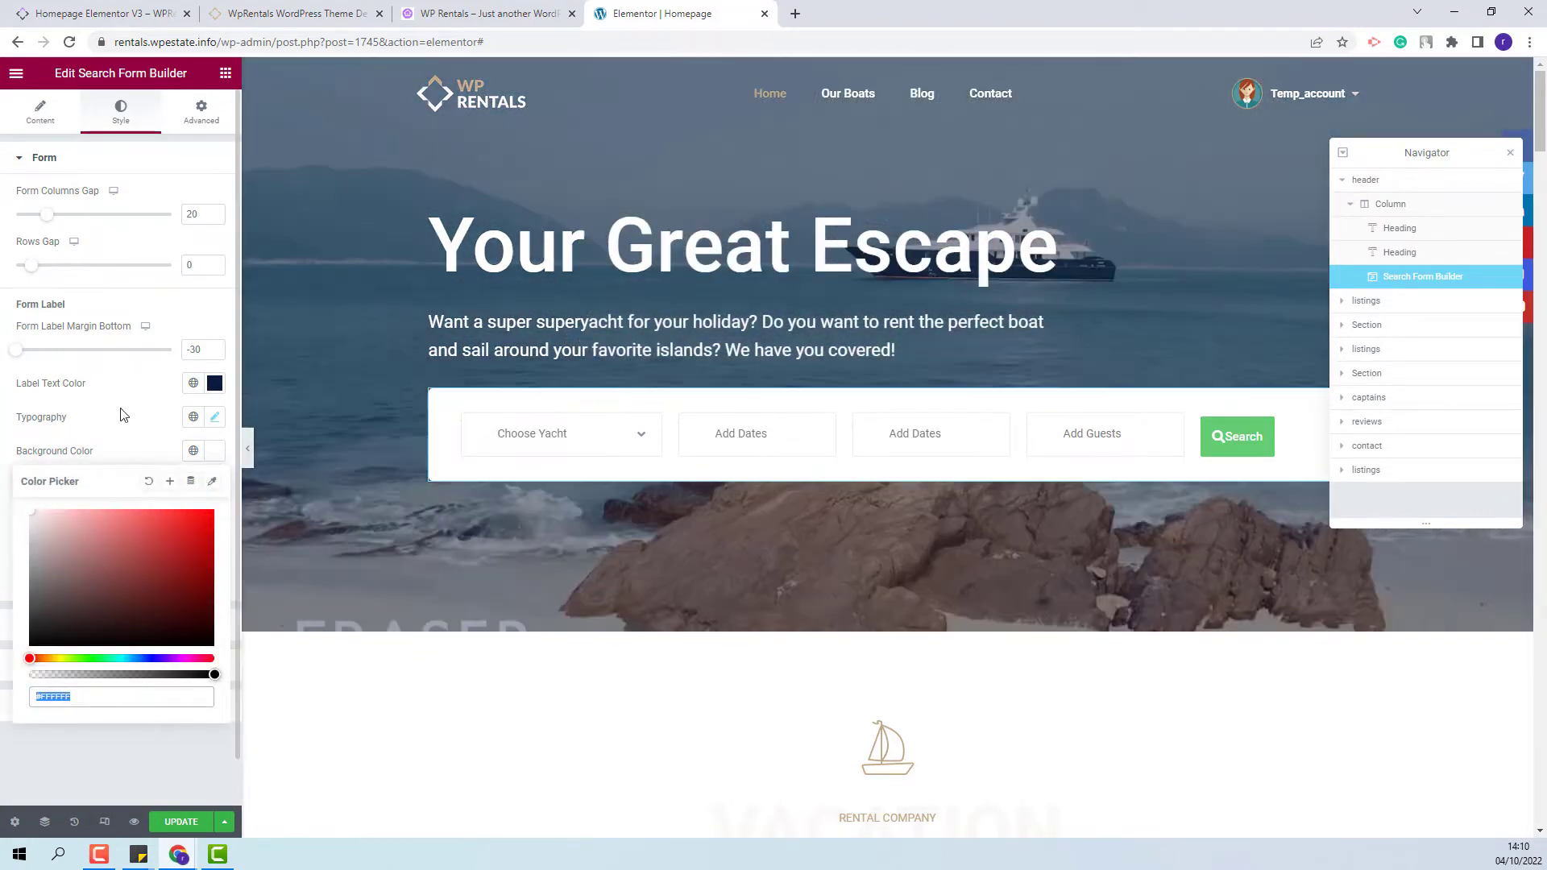
left_click(123, 414)
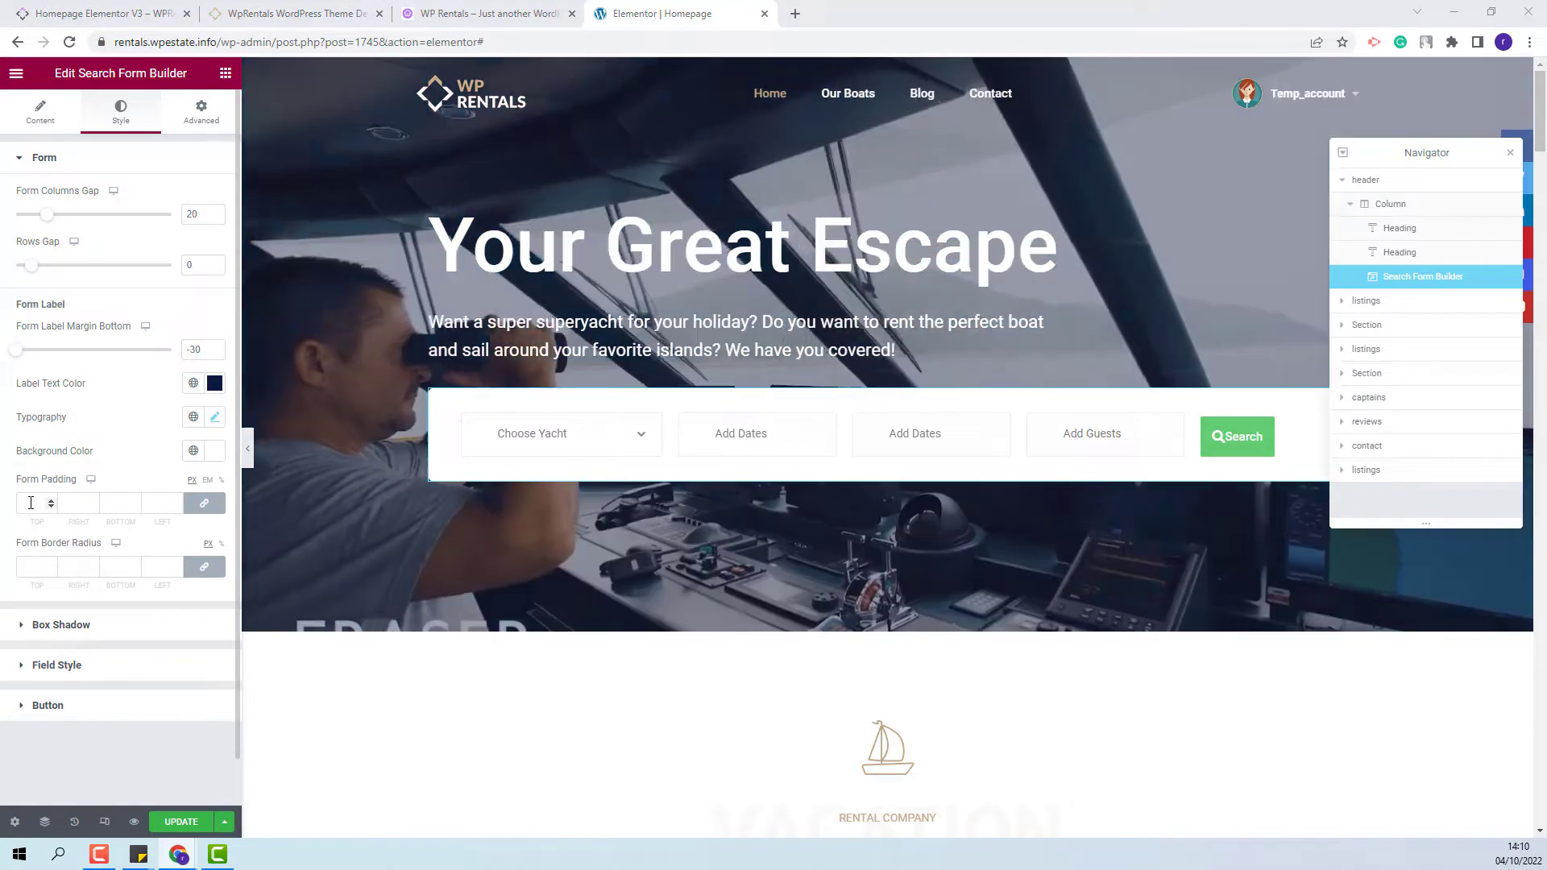
left_click(207, 508)
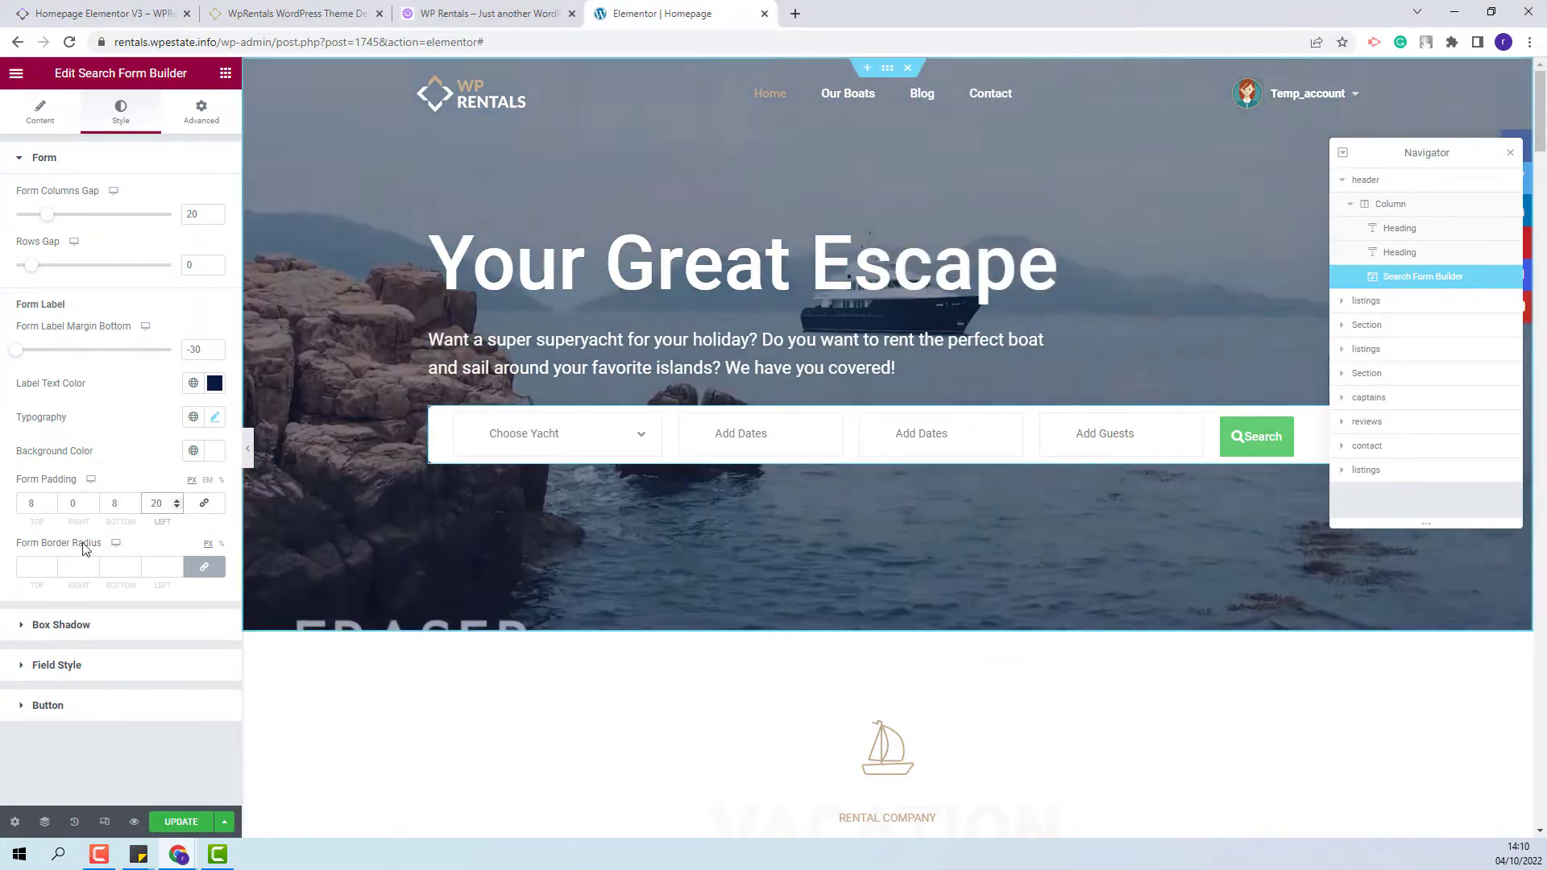
left_click(32, 566)
type("3")
Enable a custom box shadow for the search form and check its color setting.
left_click(63, 625)
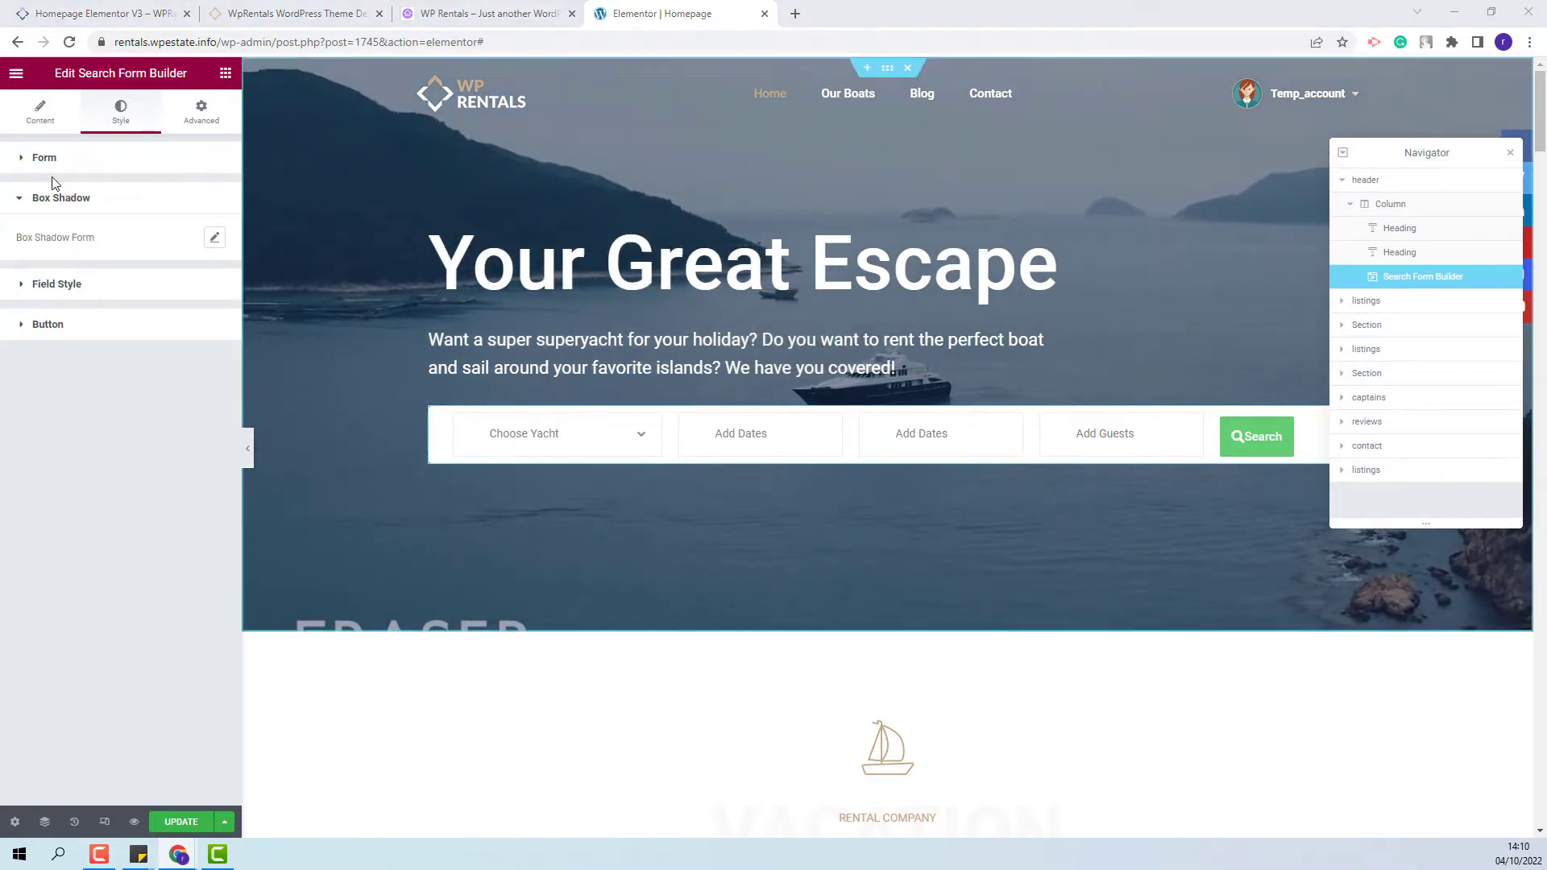
left_click(214, 236)
left_click(202, 281)
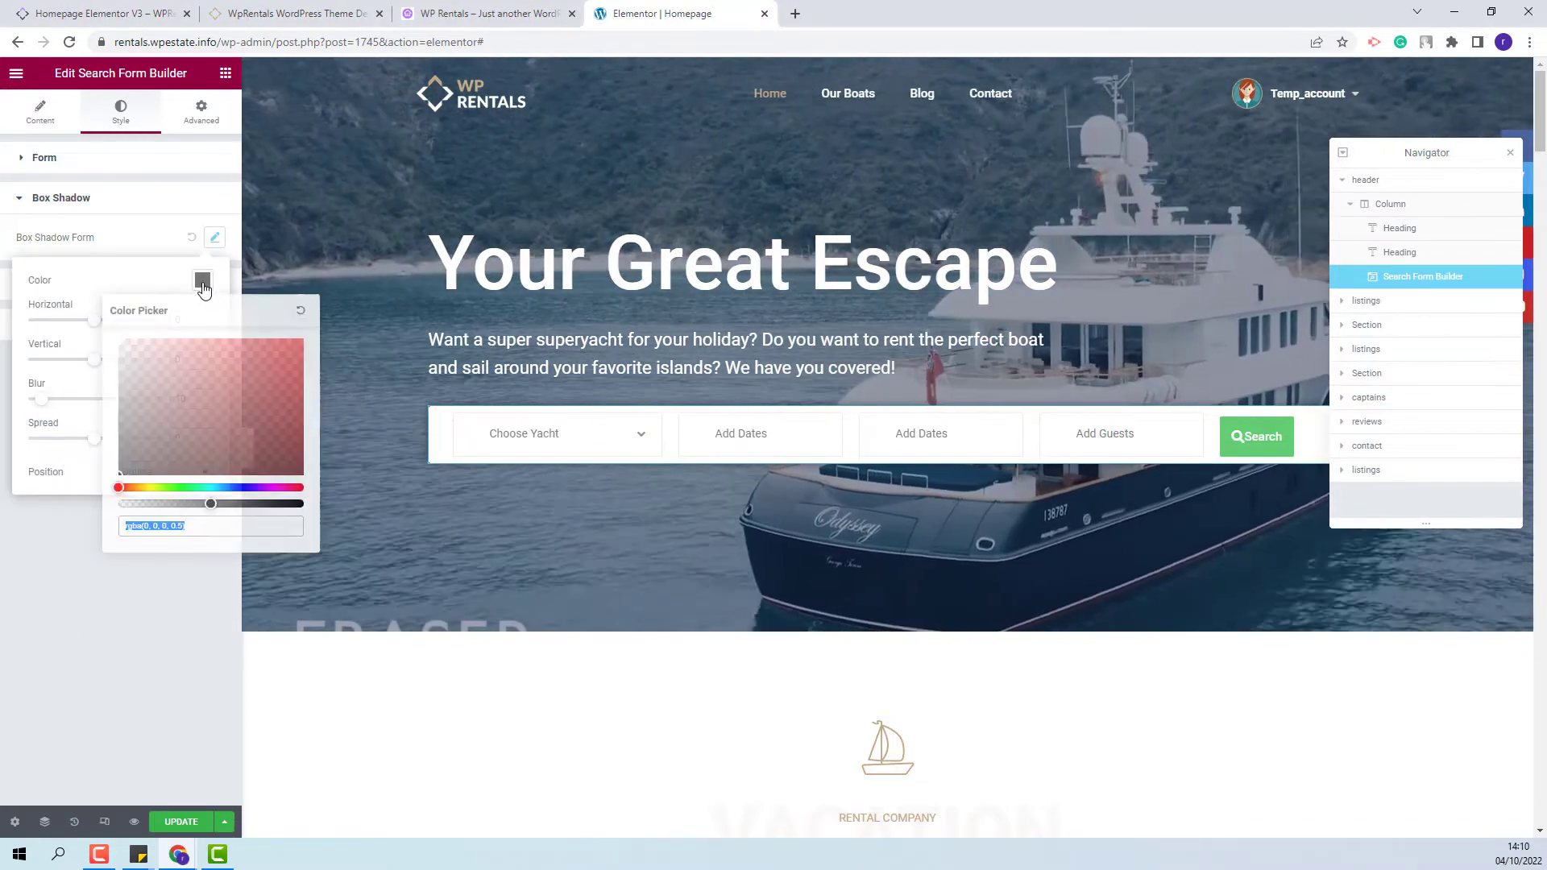
left_click(203, 281)
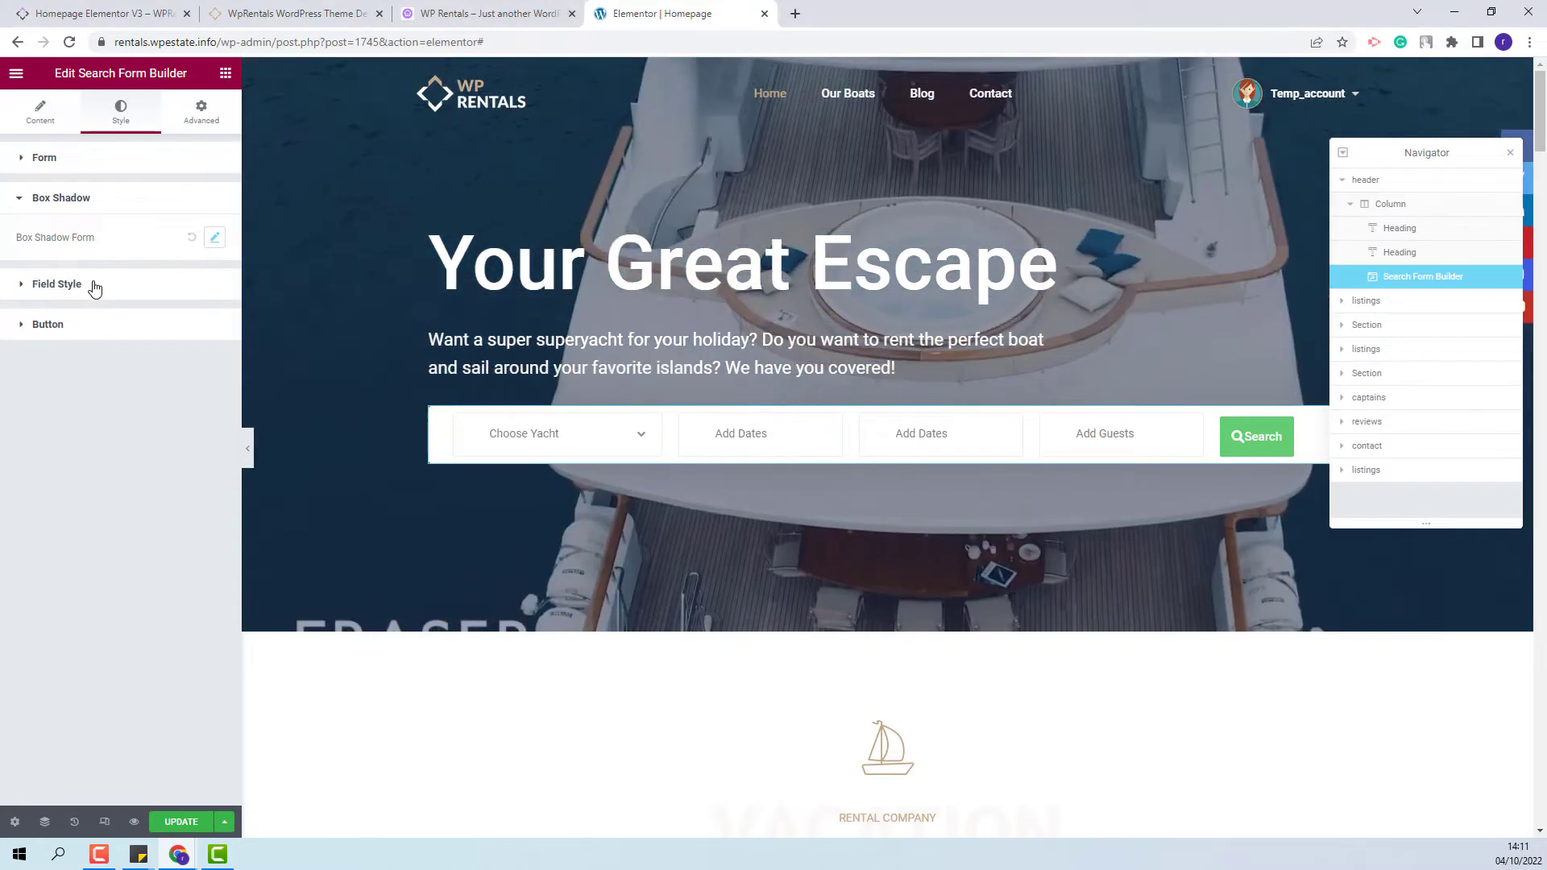
Style the fields with grey text at size 14, a transparent background and padding of 23 top, 5 right, 3 bottom, 0 left.
left_click(94, 287)
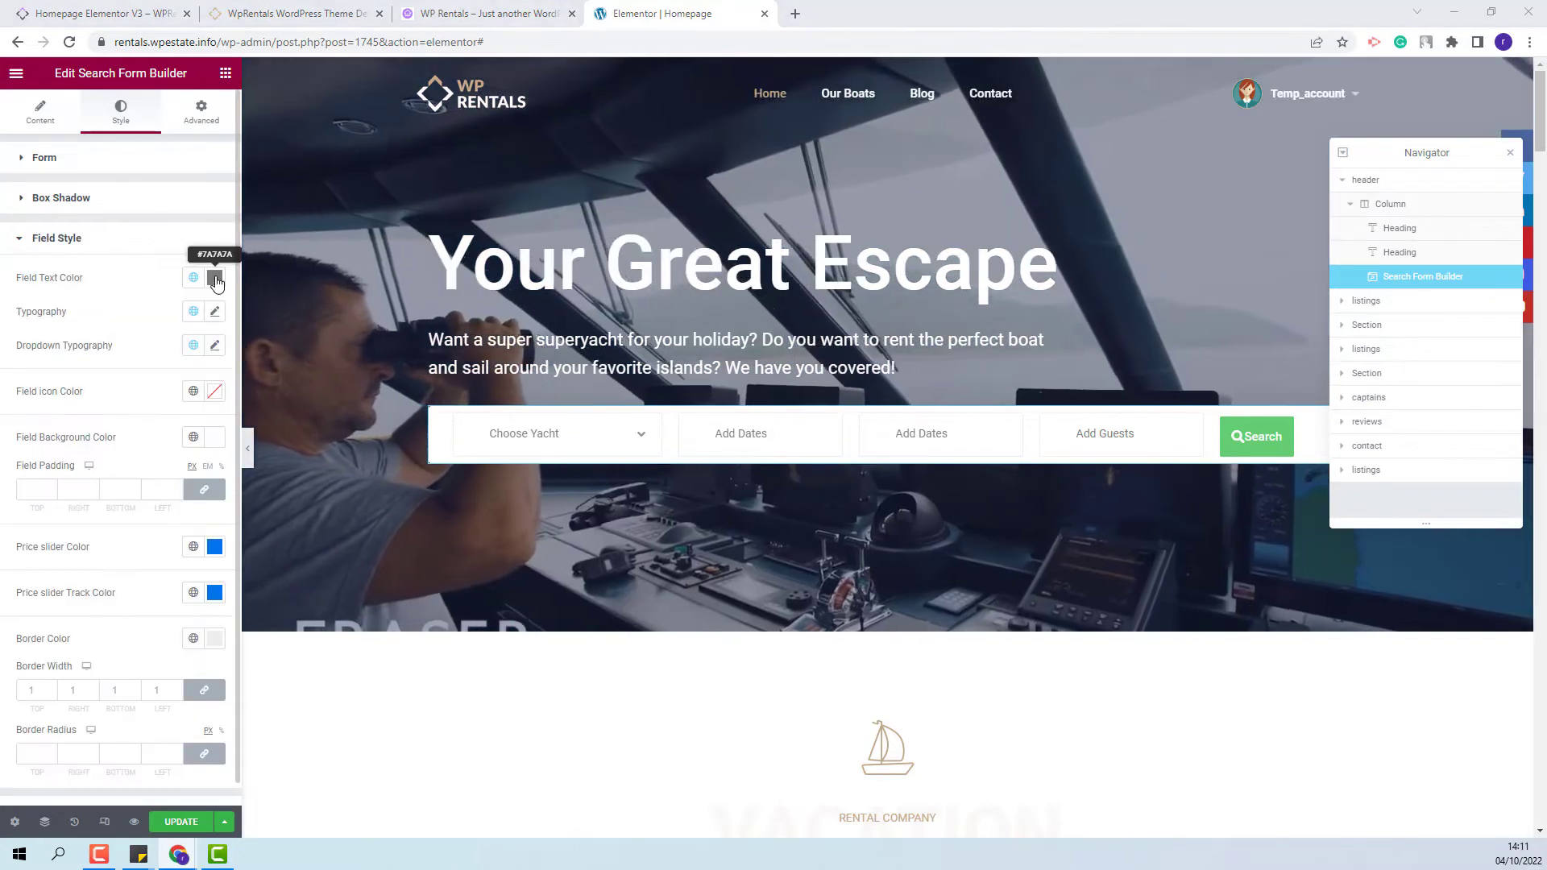
left_click(216, 281)
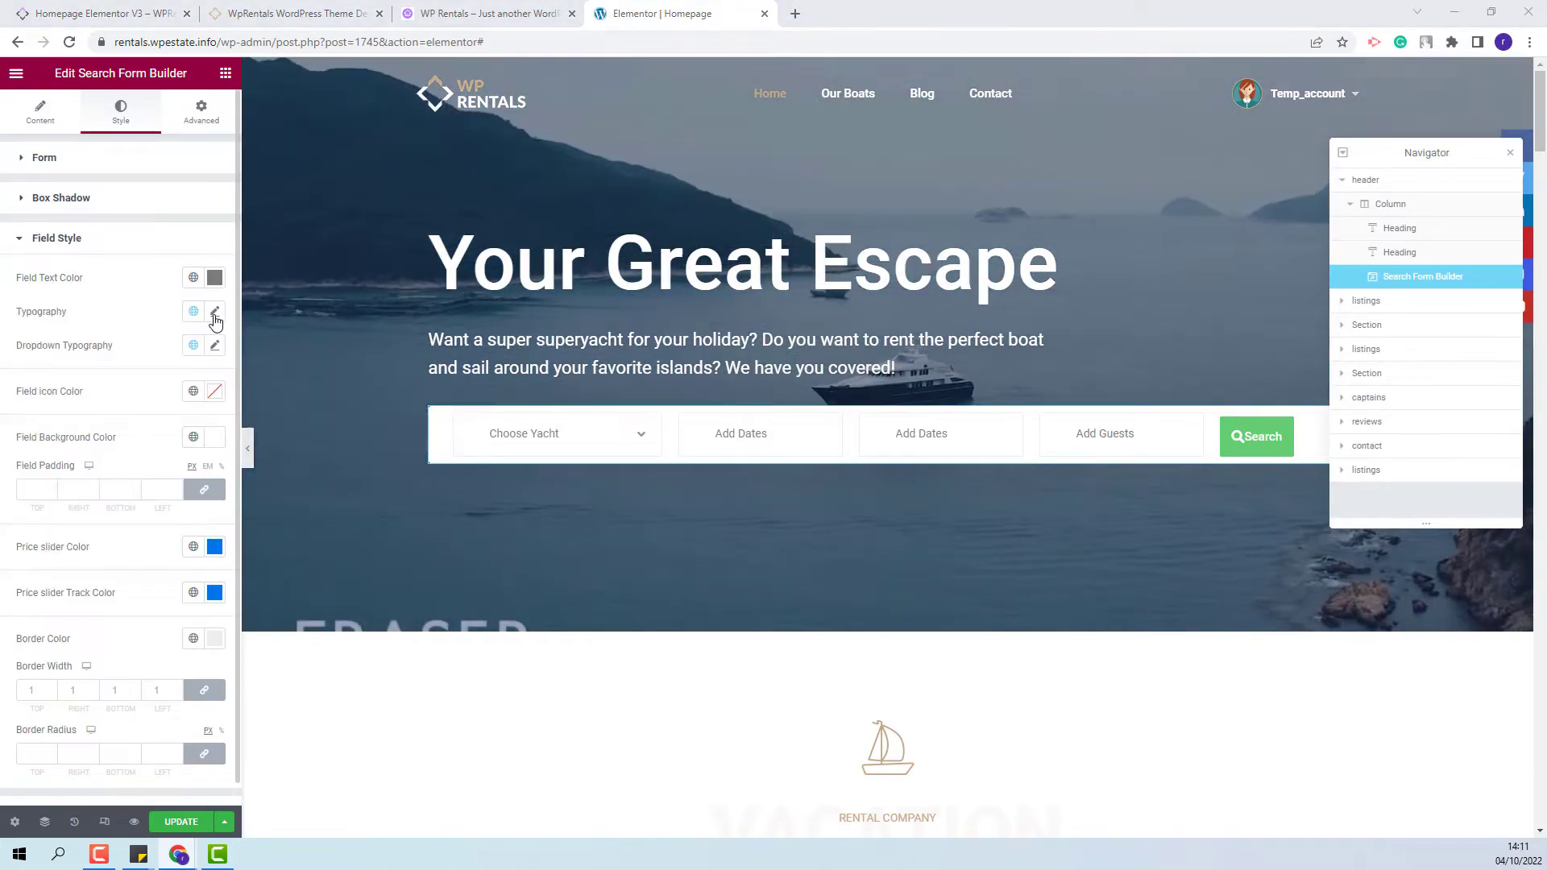
left_click(214, 313)
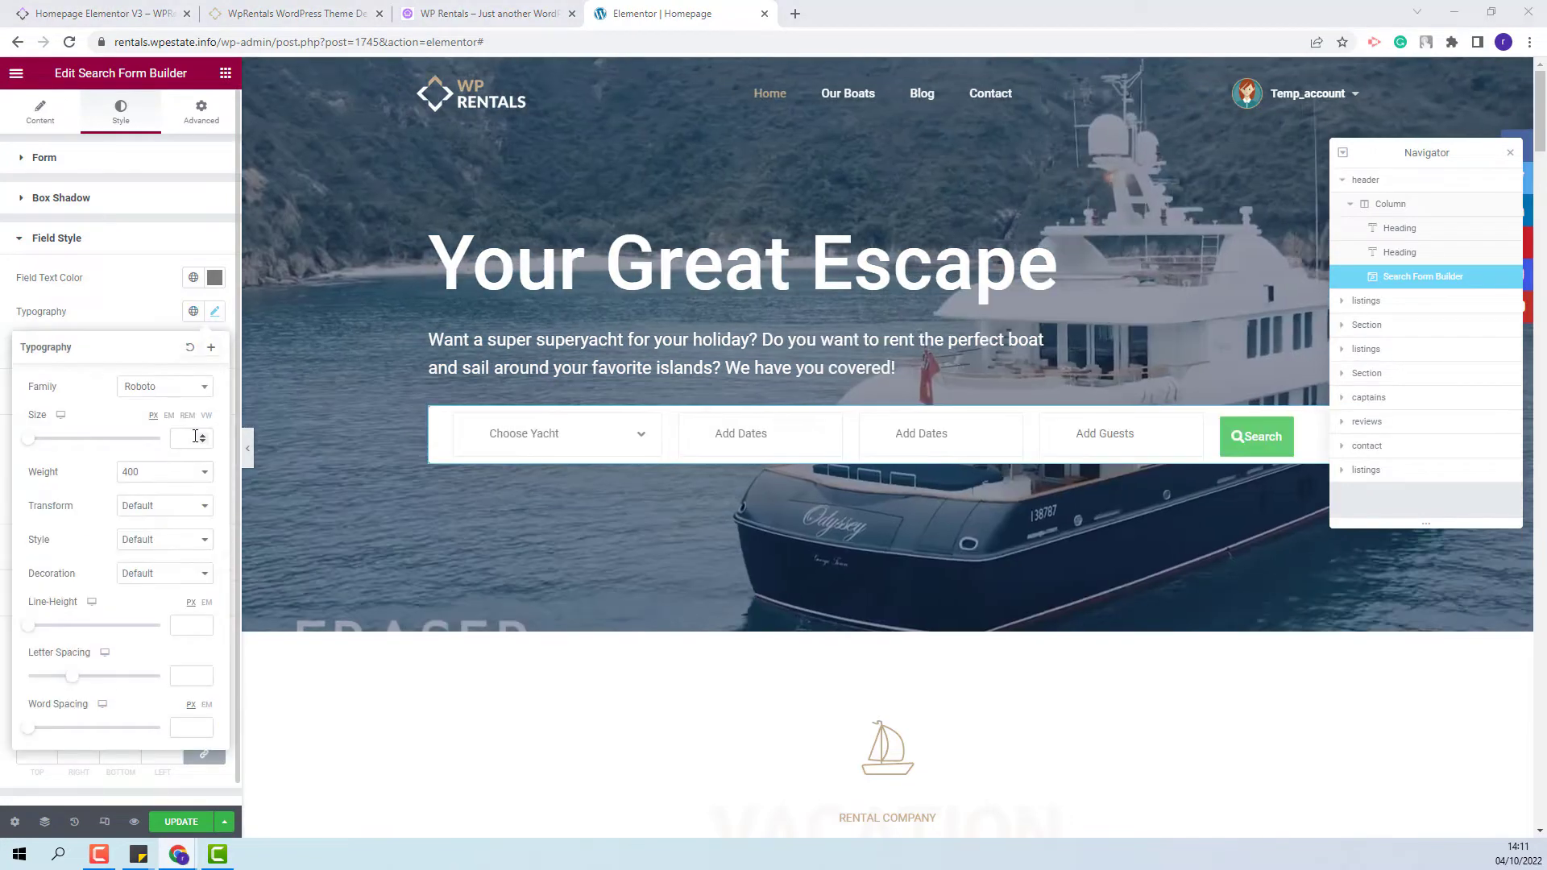
type("14")
left_click(10, 352)
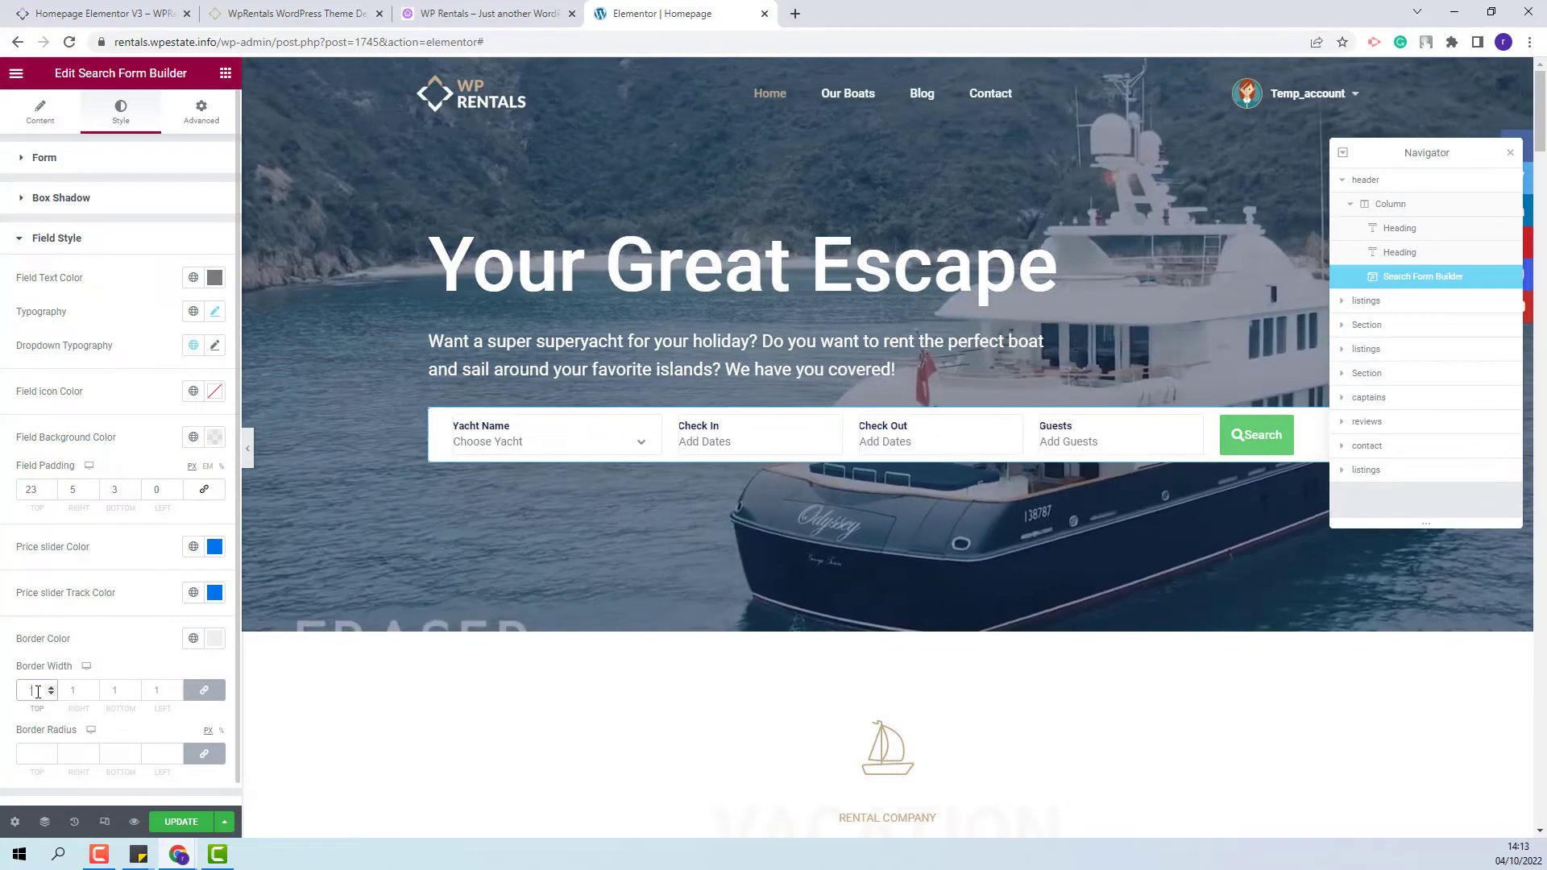
Set the field border width to 0 top, 1 right, 0 bottom and 0 left, closing the field style settings.
left_click(34, 690)
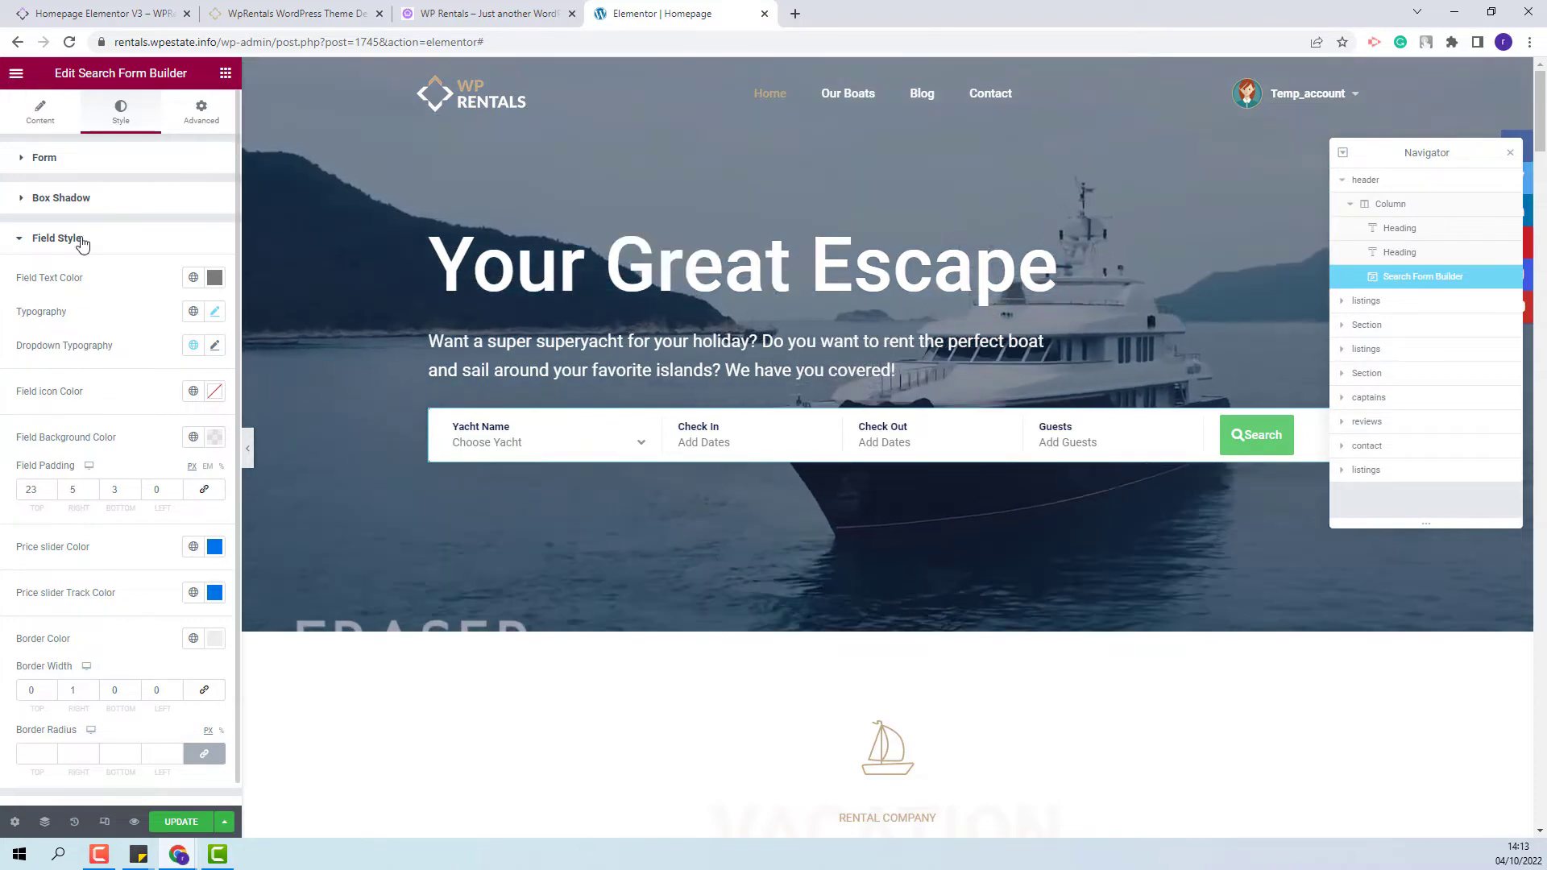
left_click(81, 239)
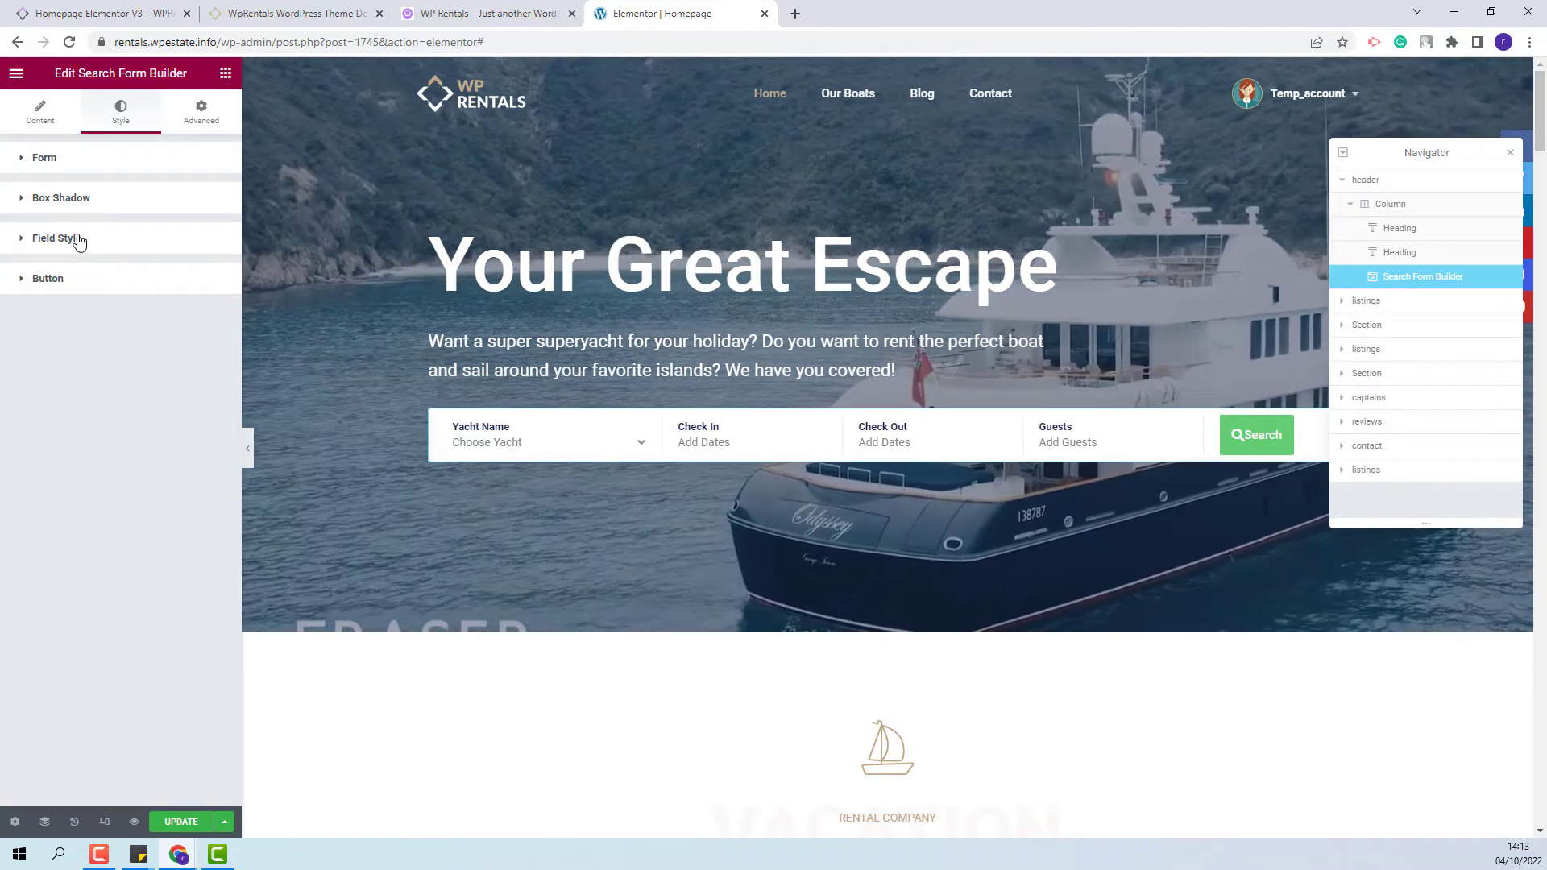
Give the search button a tan background with white text and a white icon in its normal state.
left_click(67, 283)
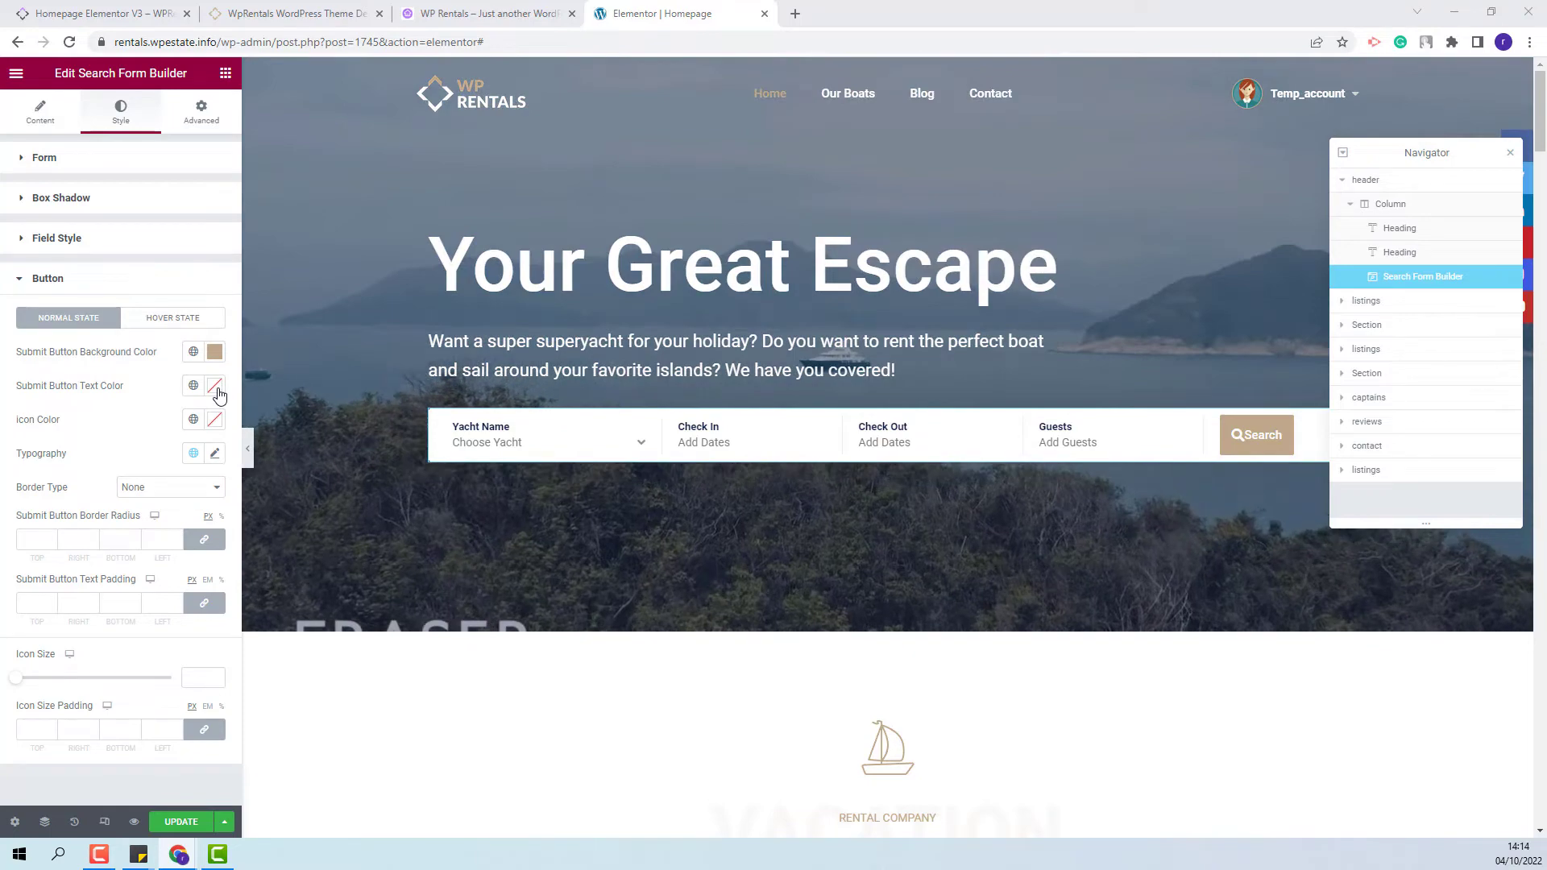
left_click(216, 389)
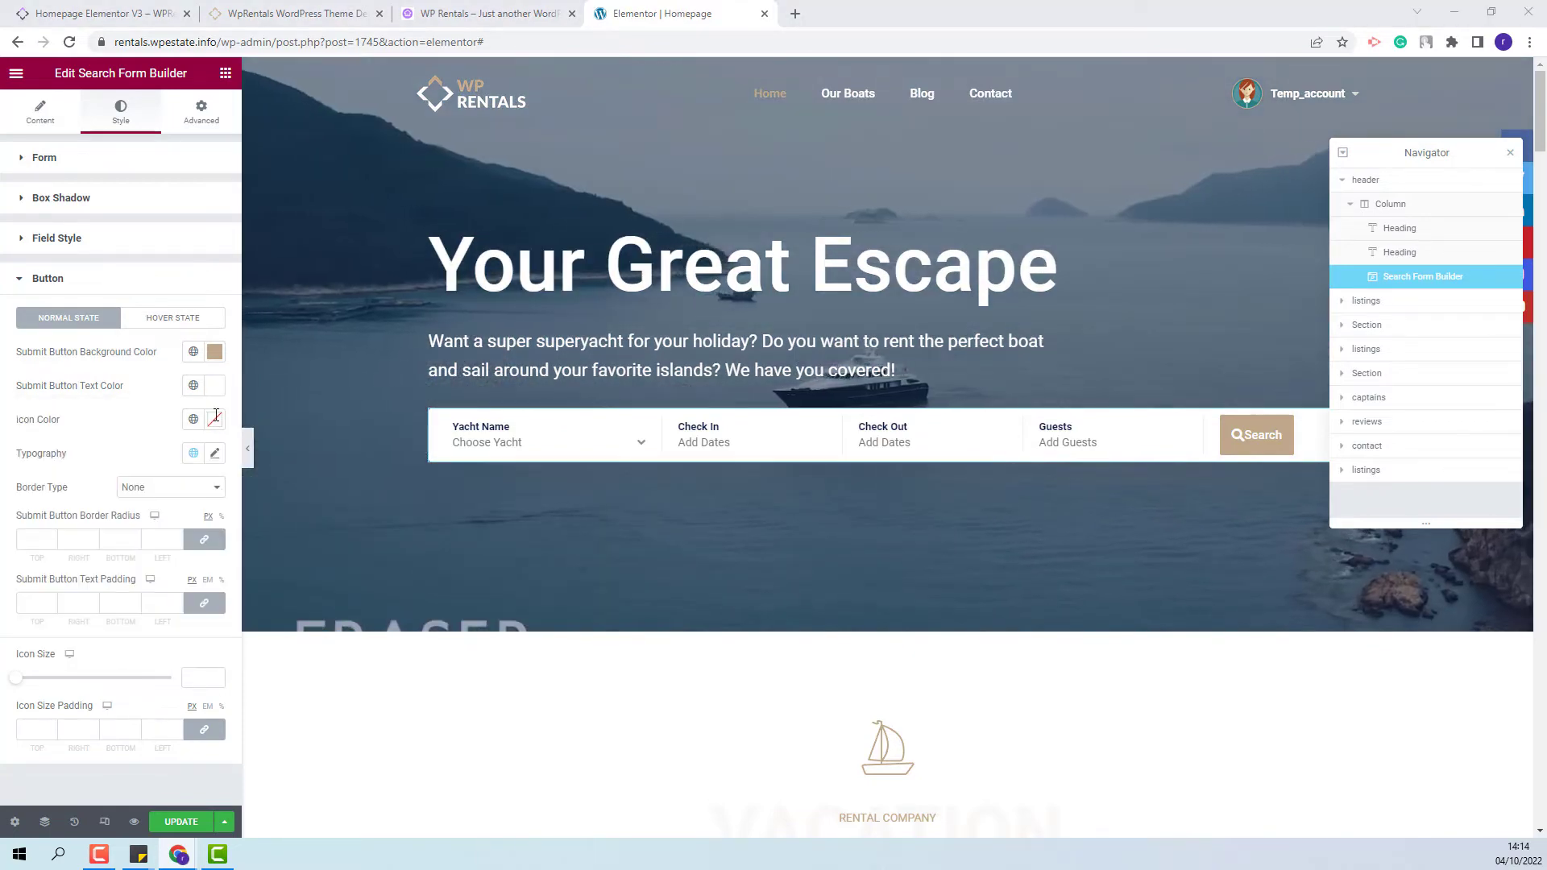
left_click(215, 417)
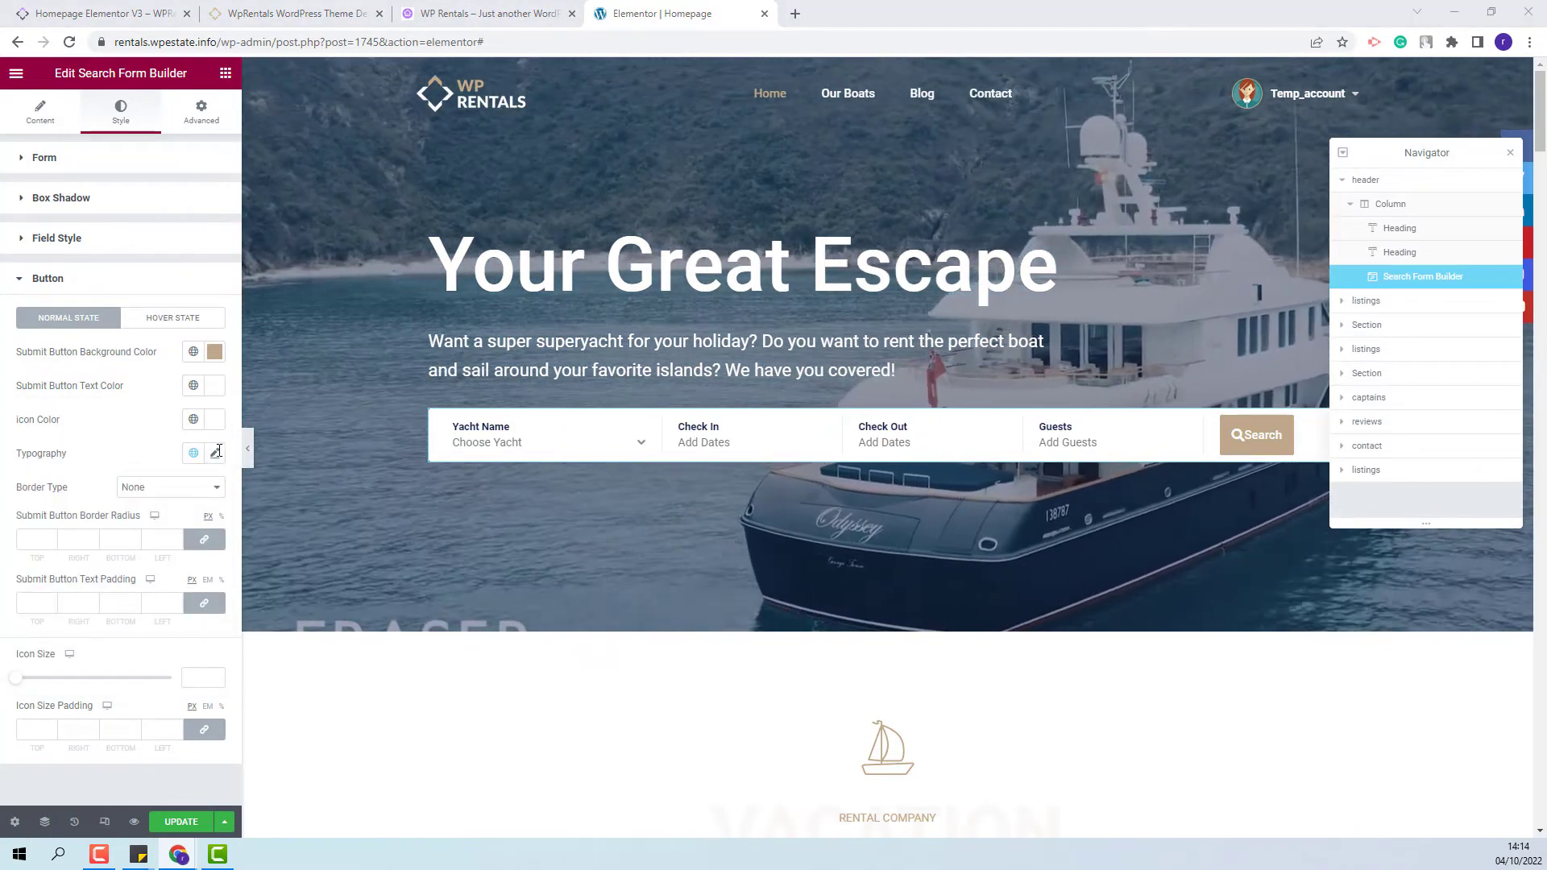
Apply custom typography to the search button and set its text padding to 0 top, 34 right, 0 bottom and 34 left.
left_click(216, 452)
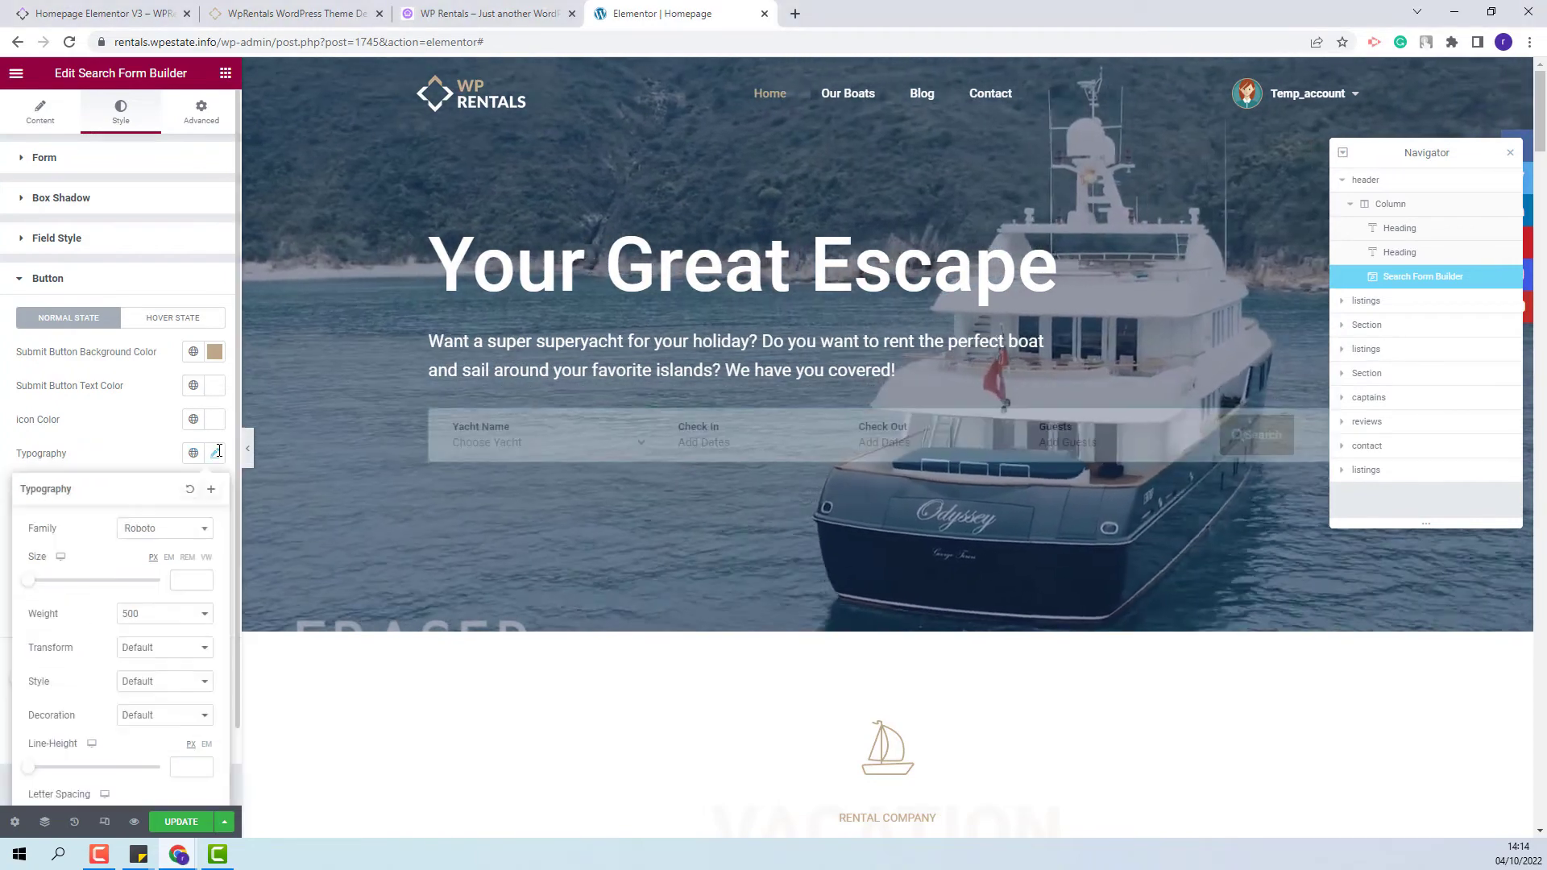
left_click(214, 453)
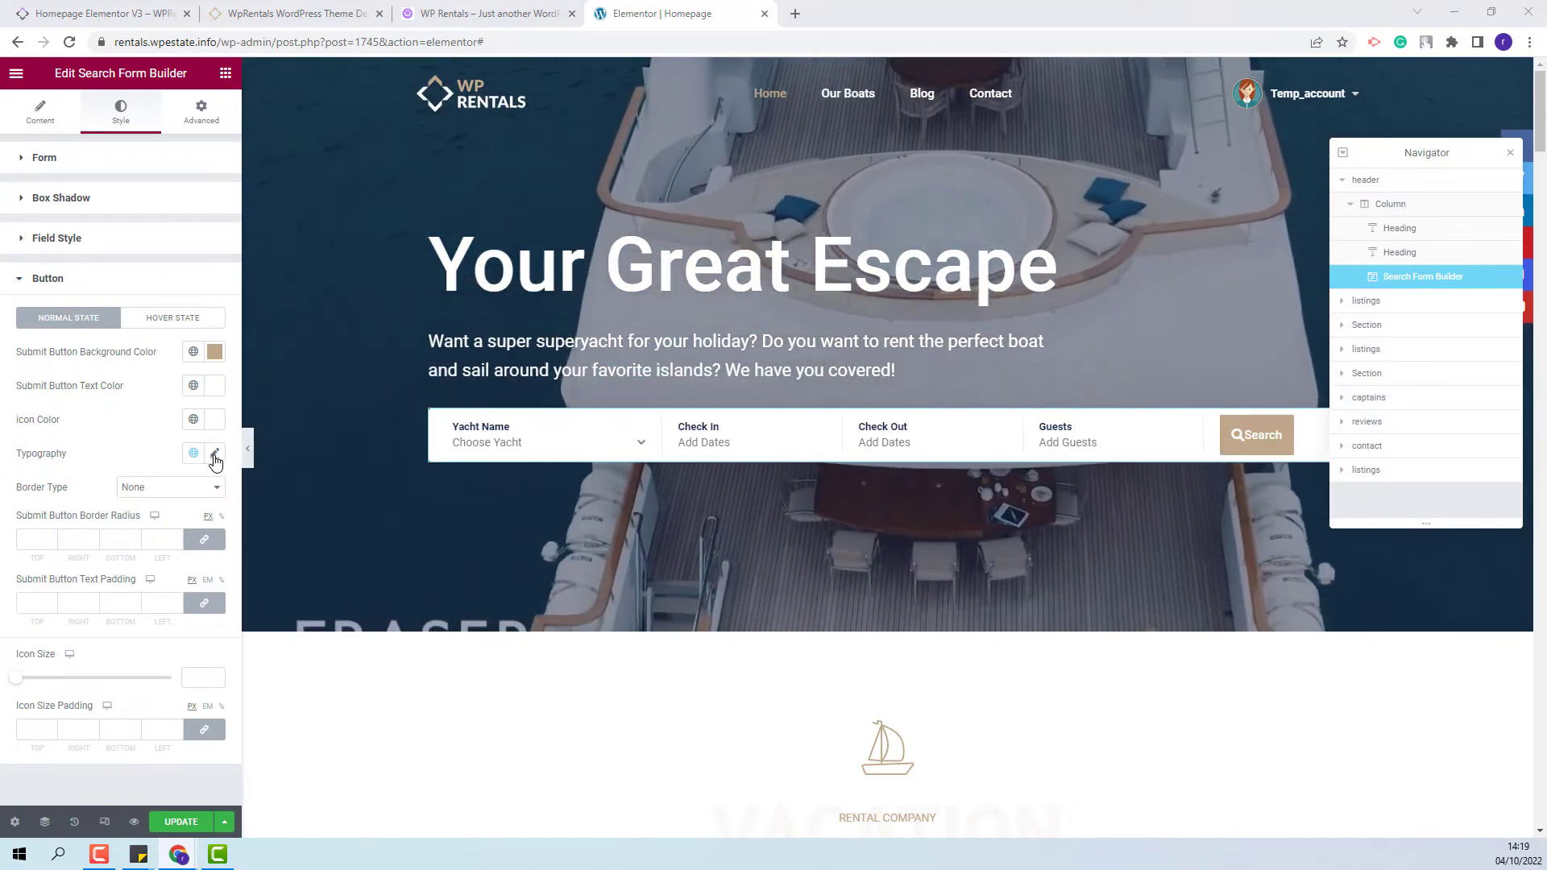
left_click(215, 455)
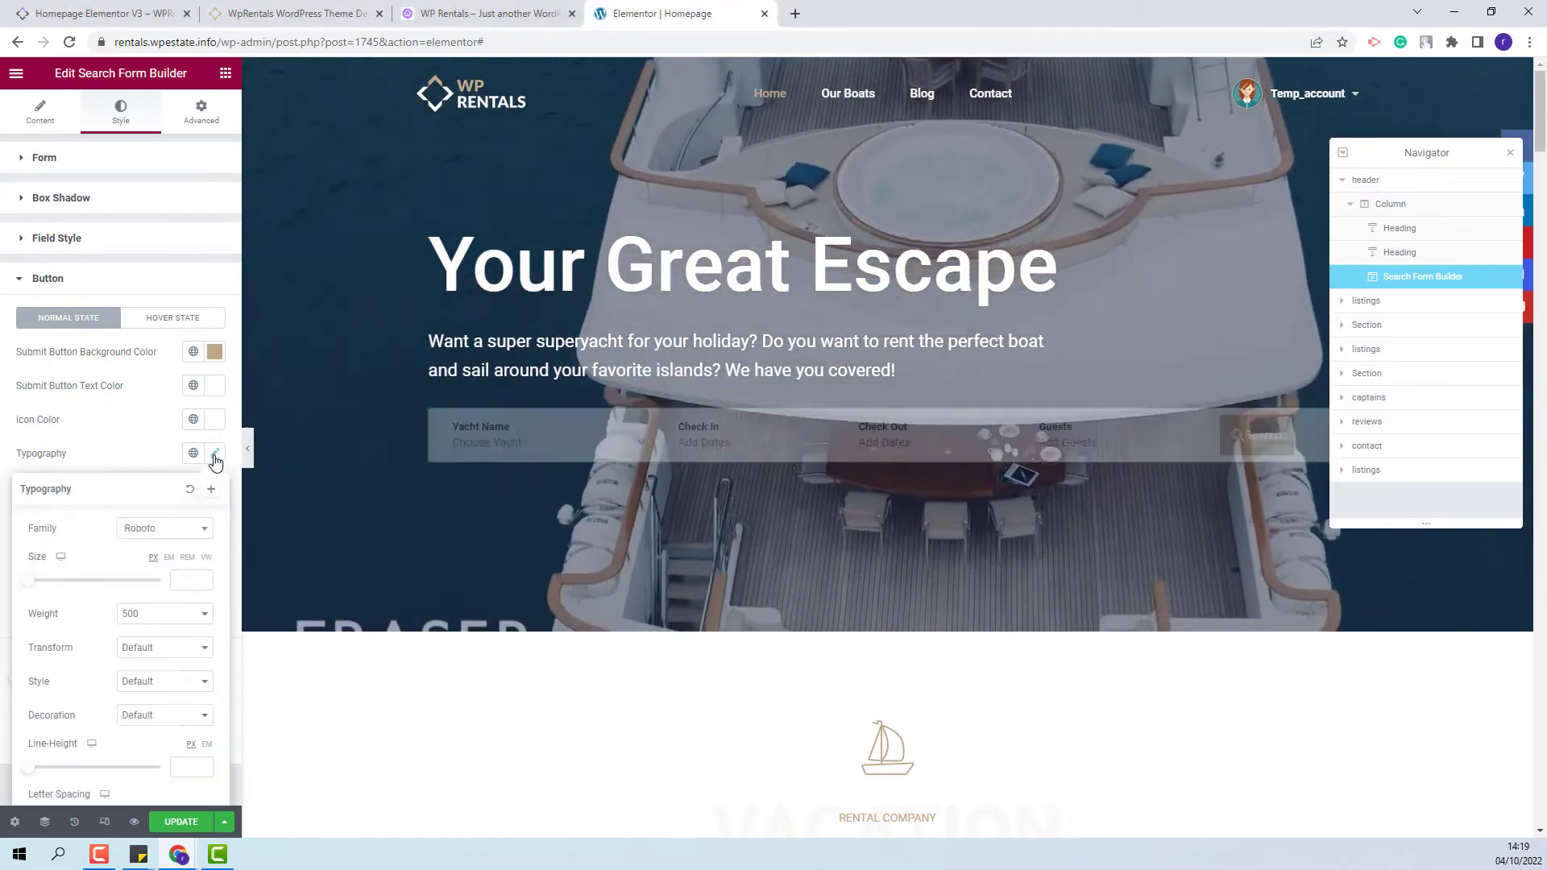
left_click(215, 455)
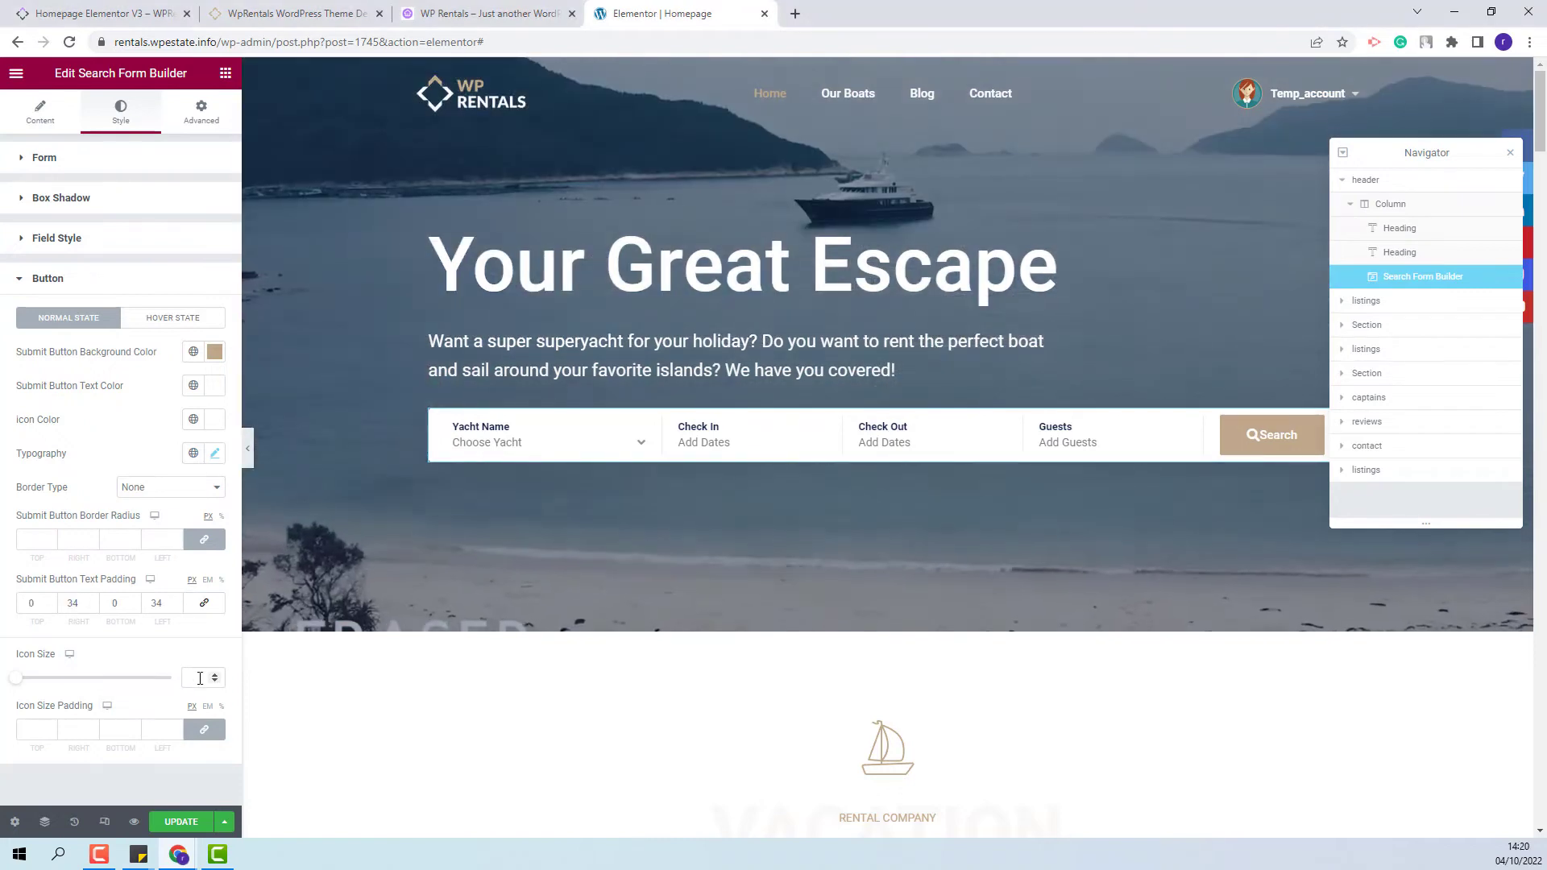
Set the search button's icon size to 13 and its icon padding to 15 top, 8 right, 15 bottom and 0 left.
type("13")
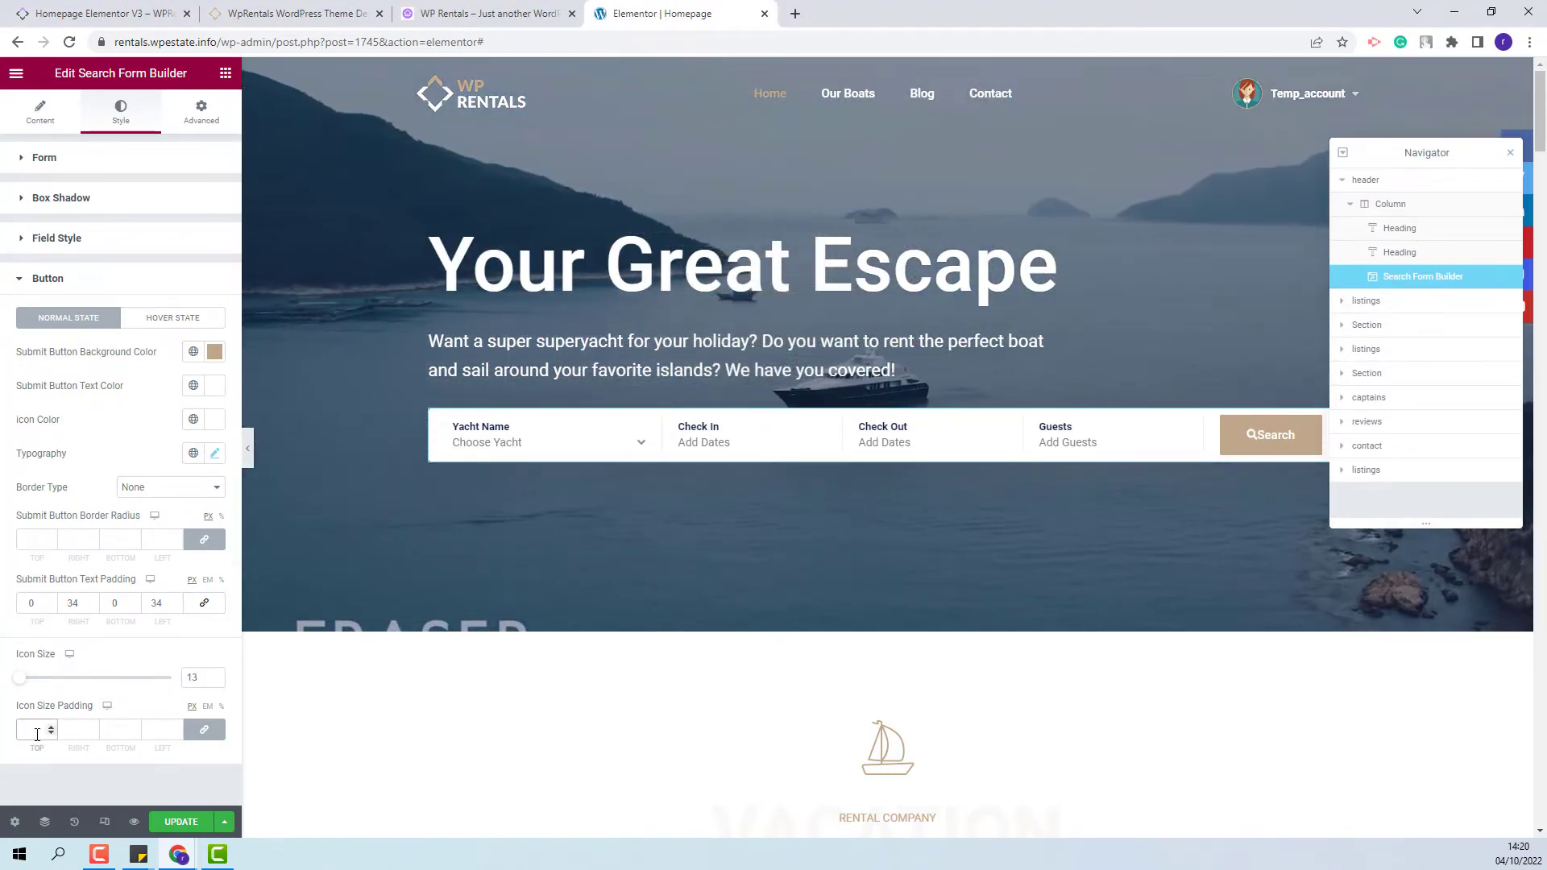
key("ctrl+z")
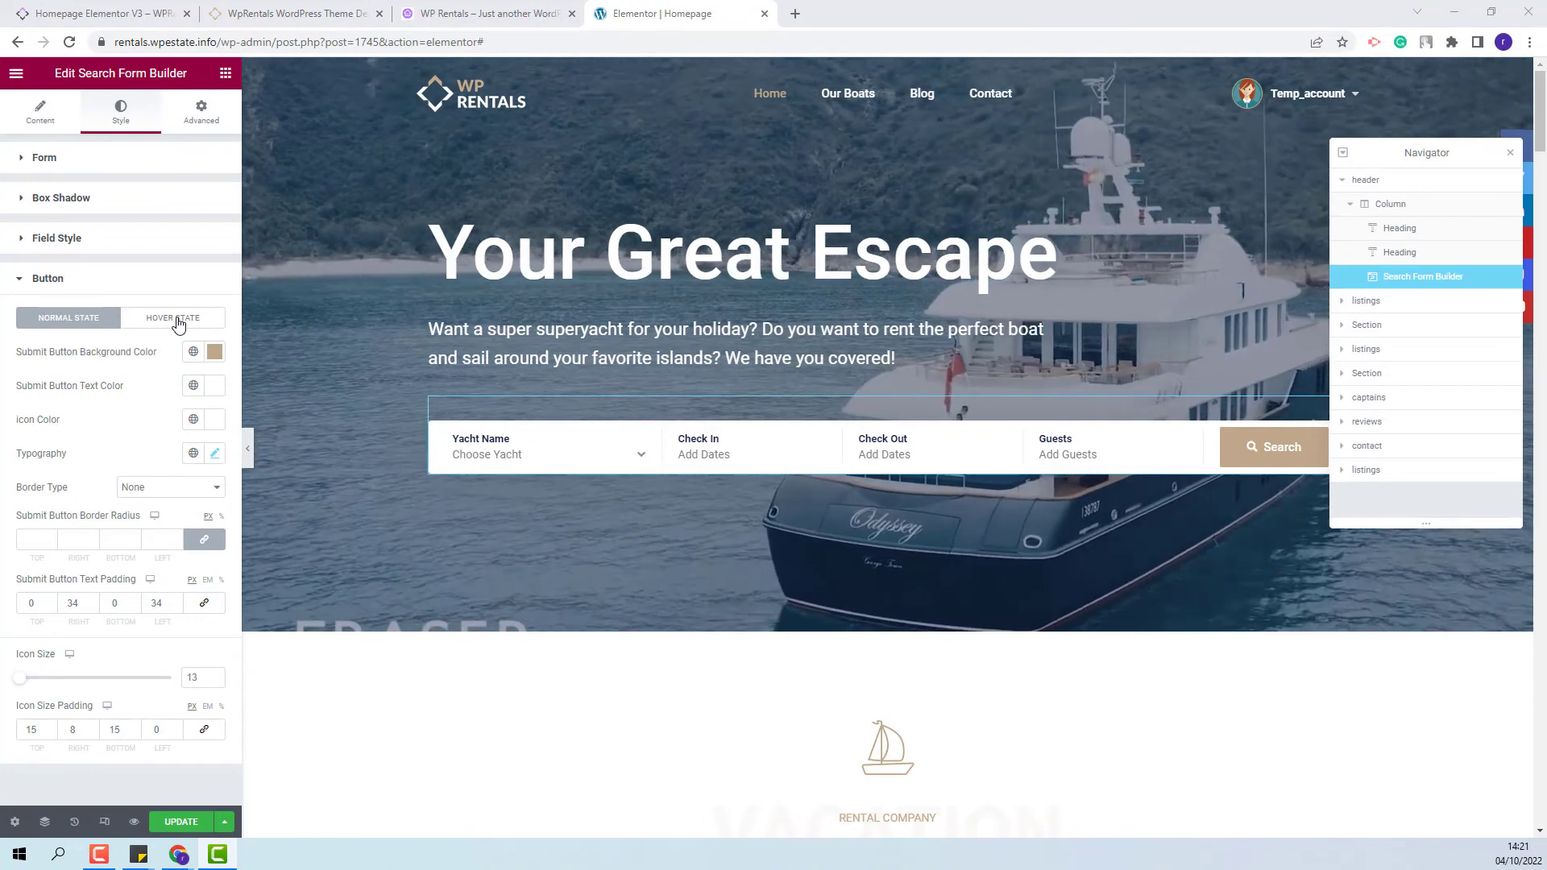
Style the search button's hover state with a darker brown background, white text and a white icon.
left_click(178, 319)
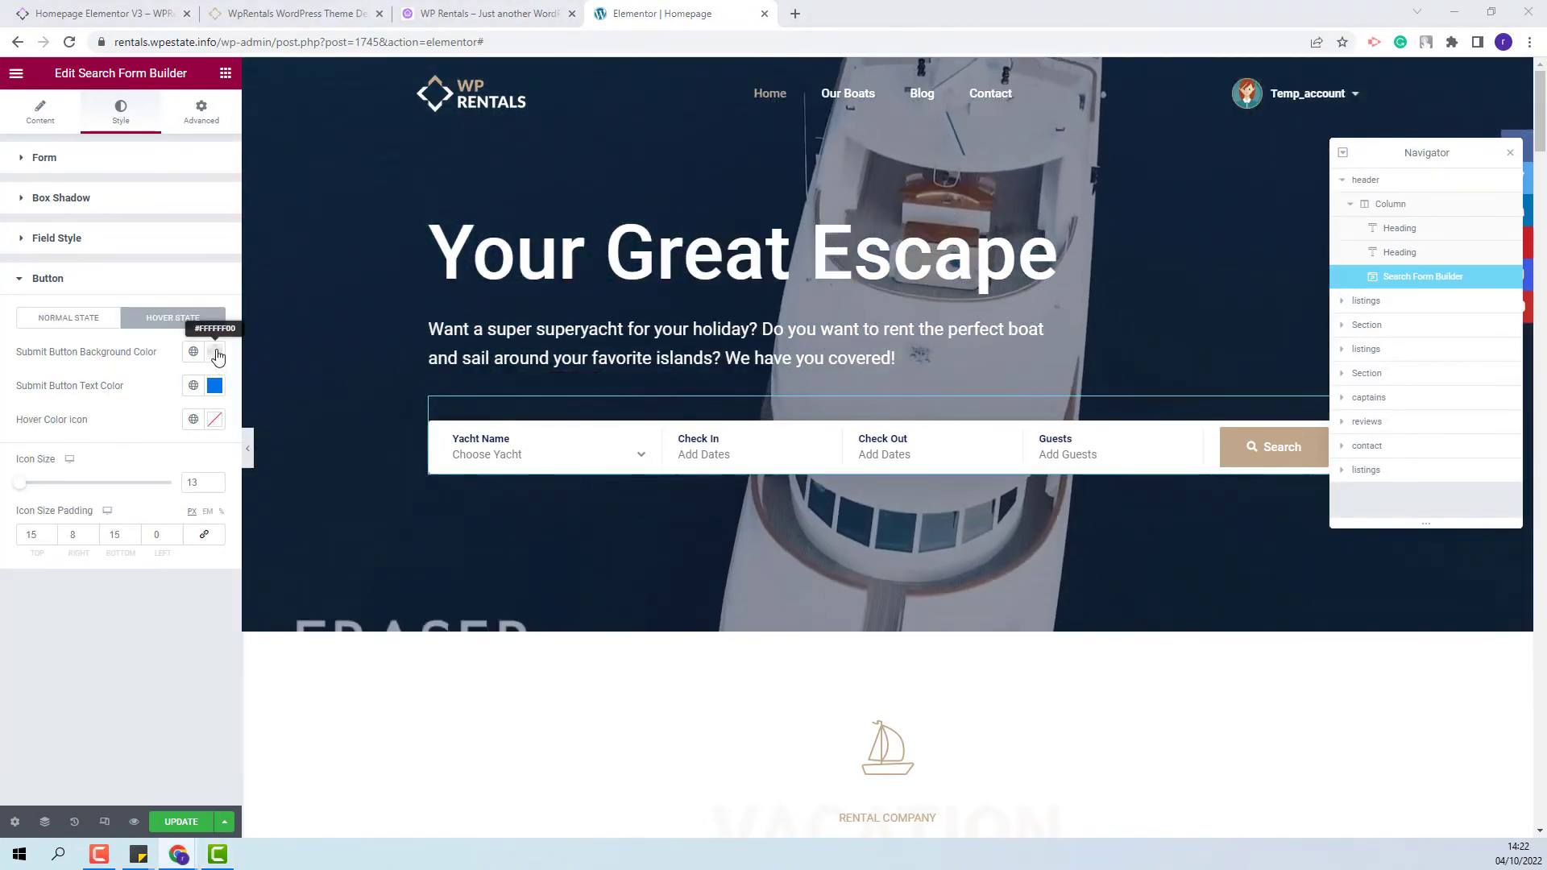
left_click(216, 352)
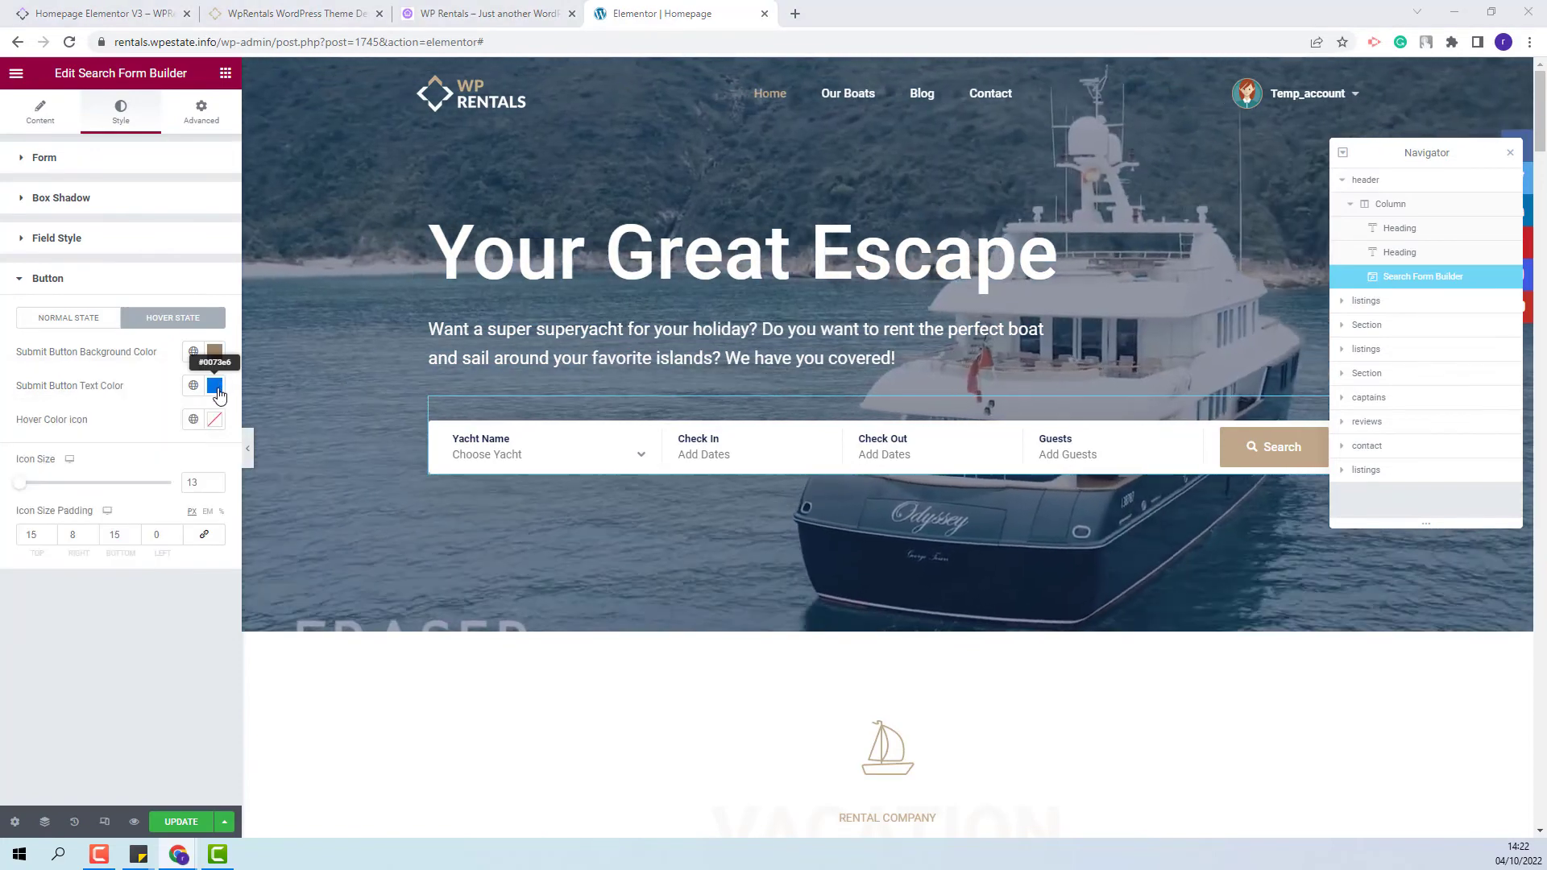
left_click(216, 386)
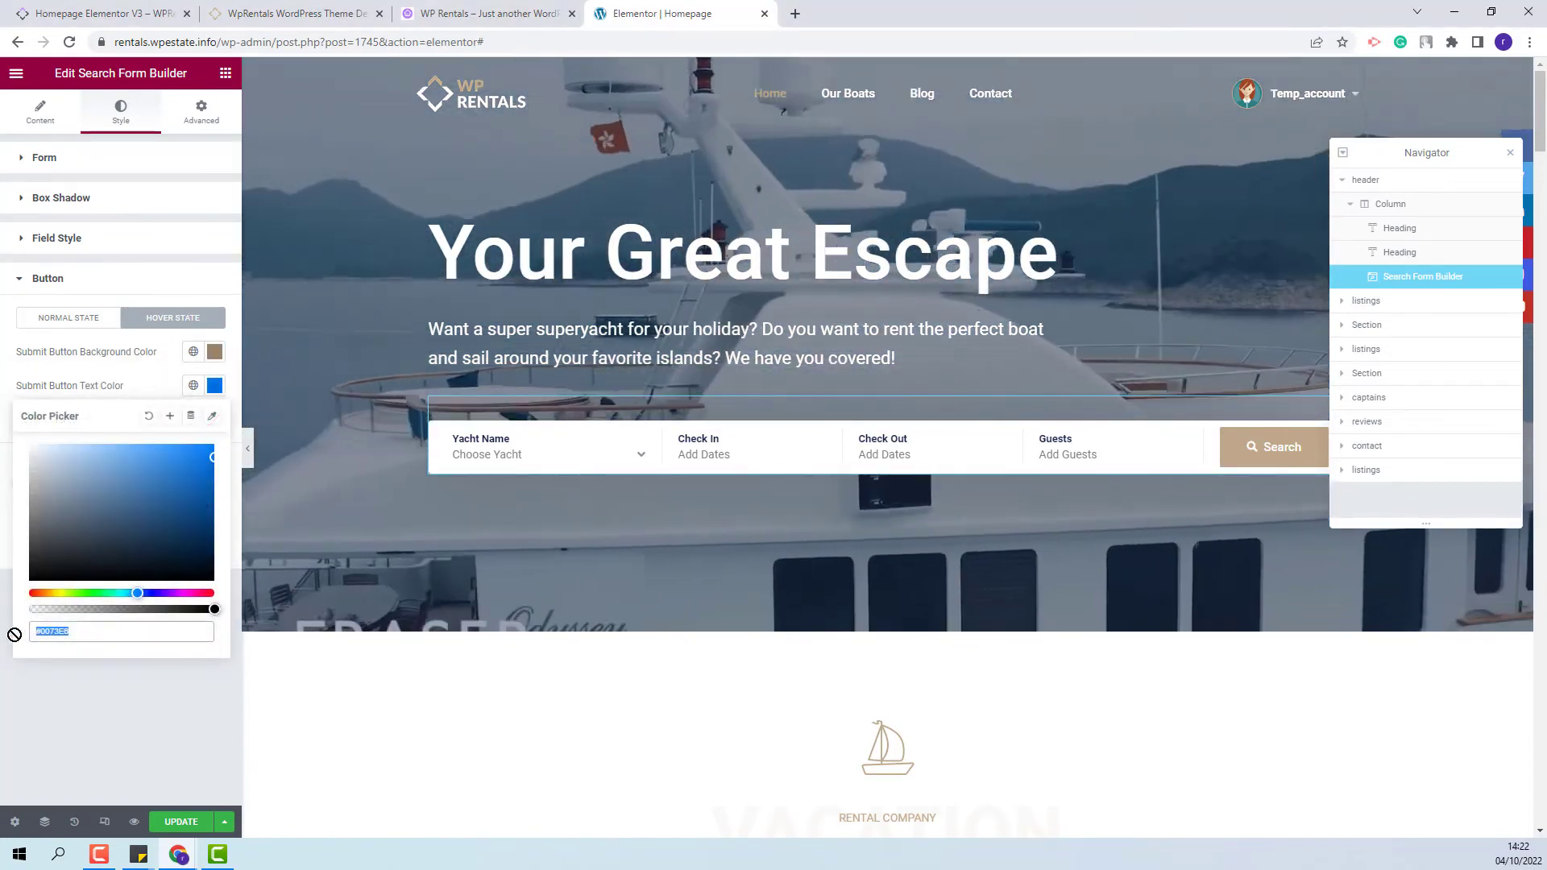
left_click(15, 635)
left_click(215, 419)
left_click(87, 662)
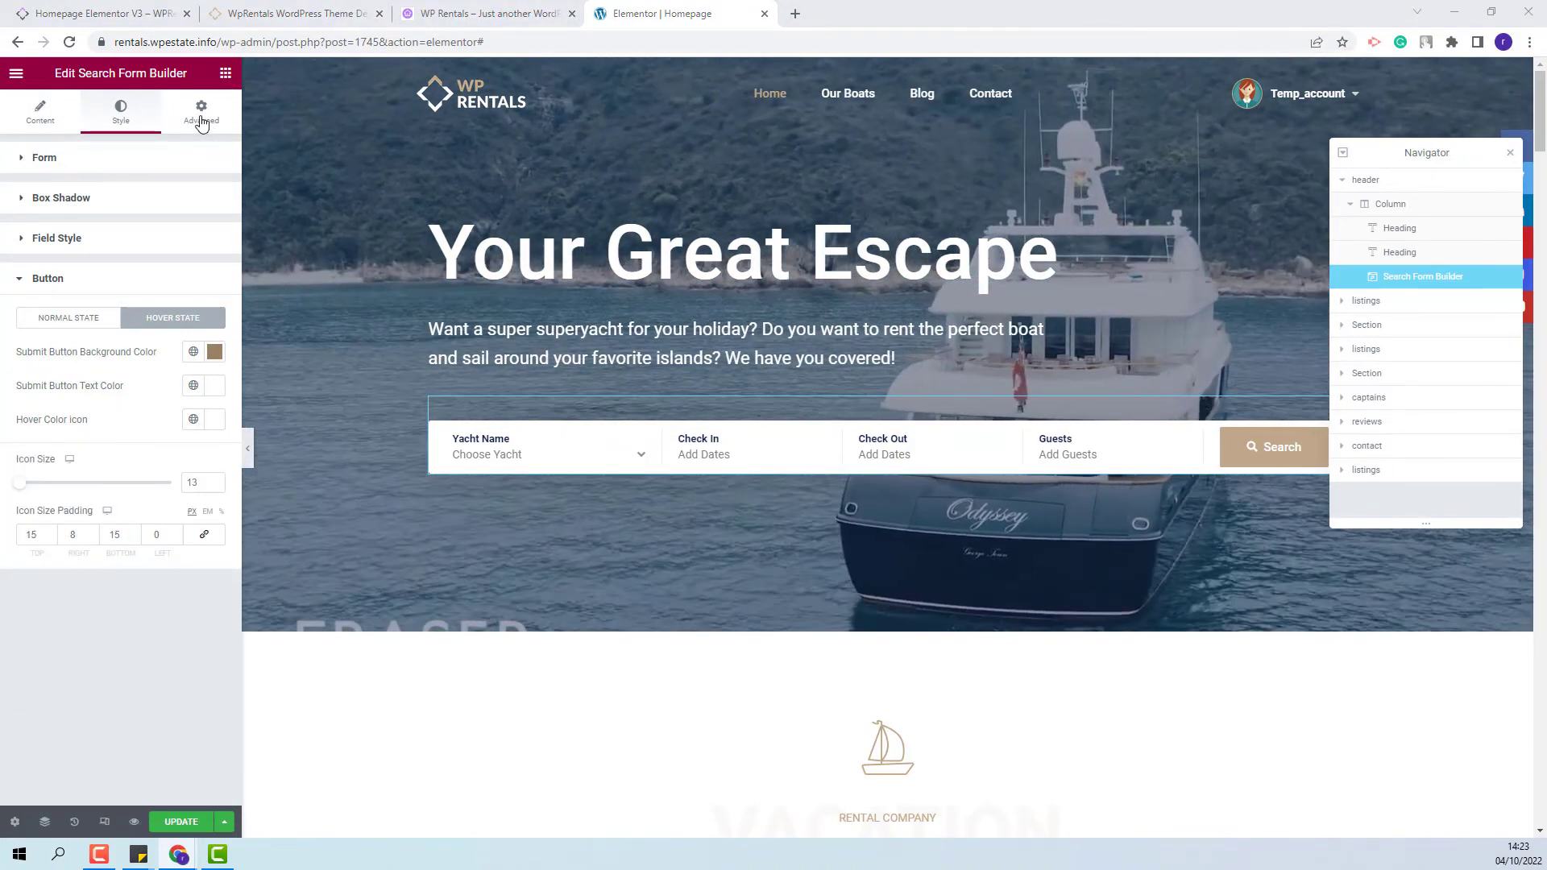
Save the homepage changes and reload the live site to check the finished search form.
left_click(201, 116)
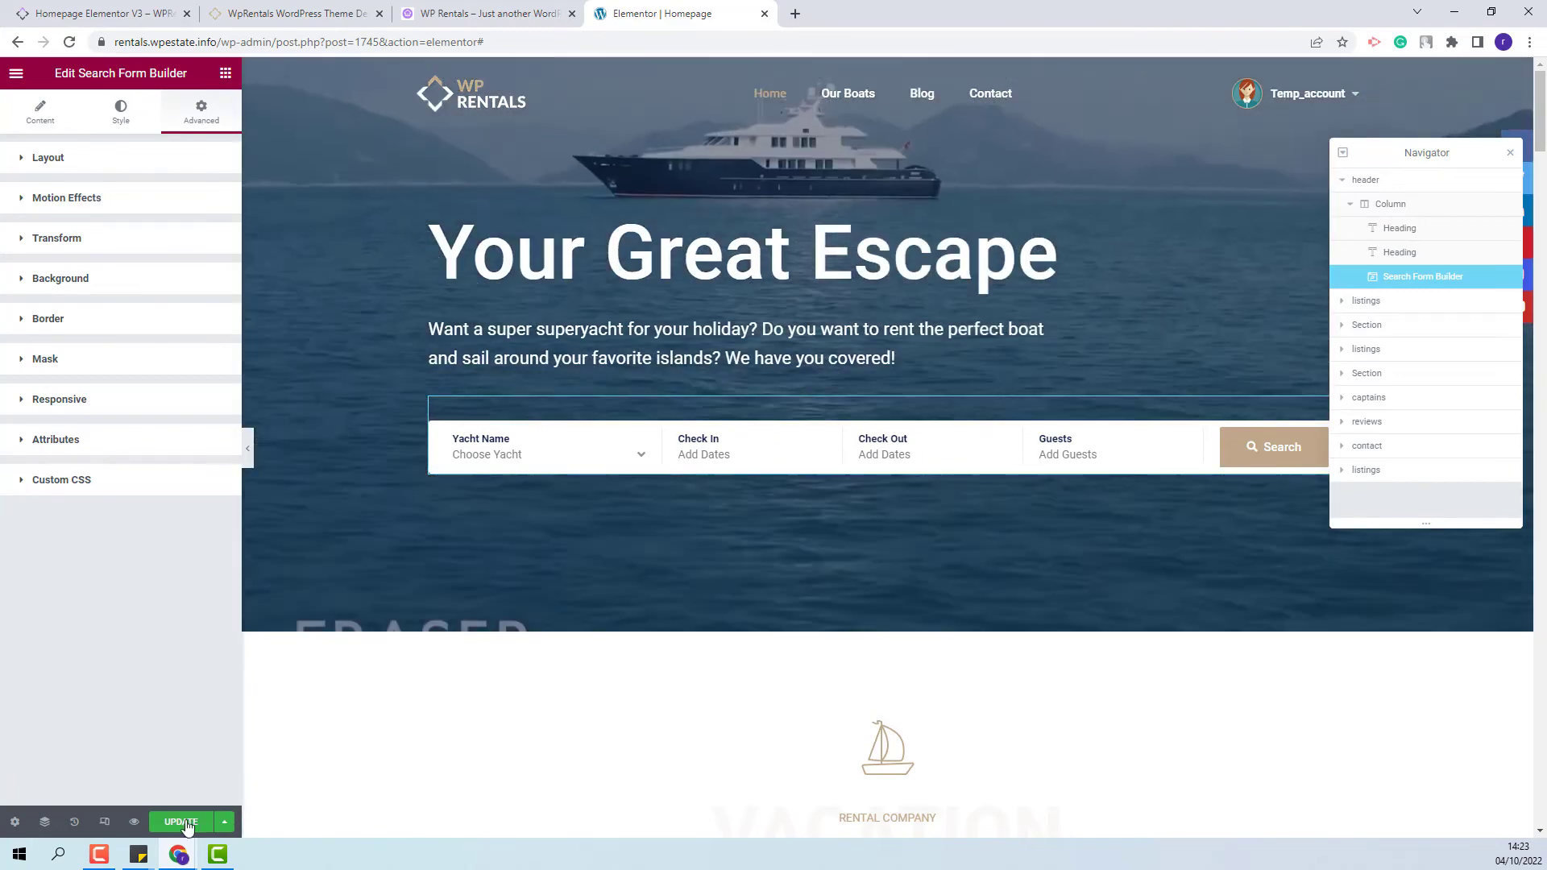
key("ctrl+s")
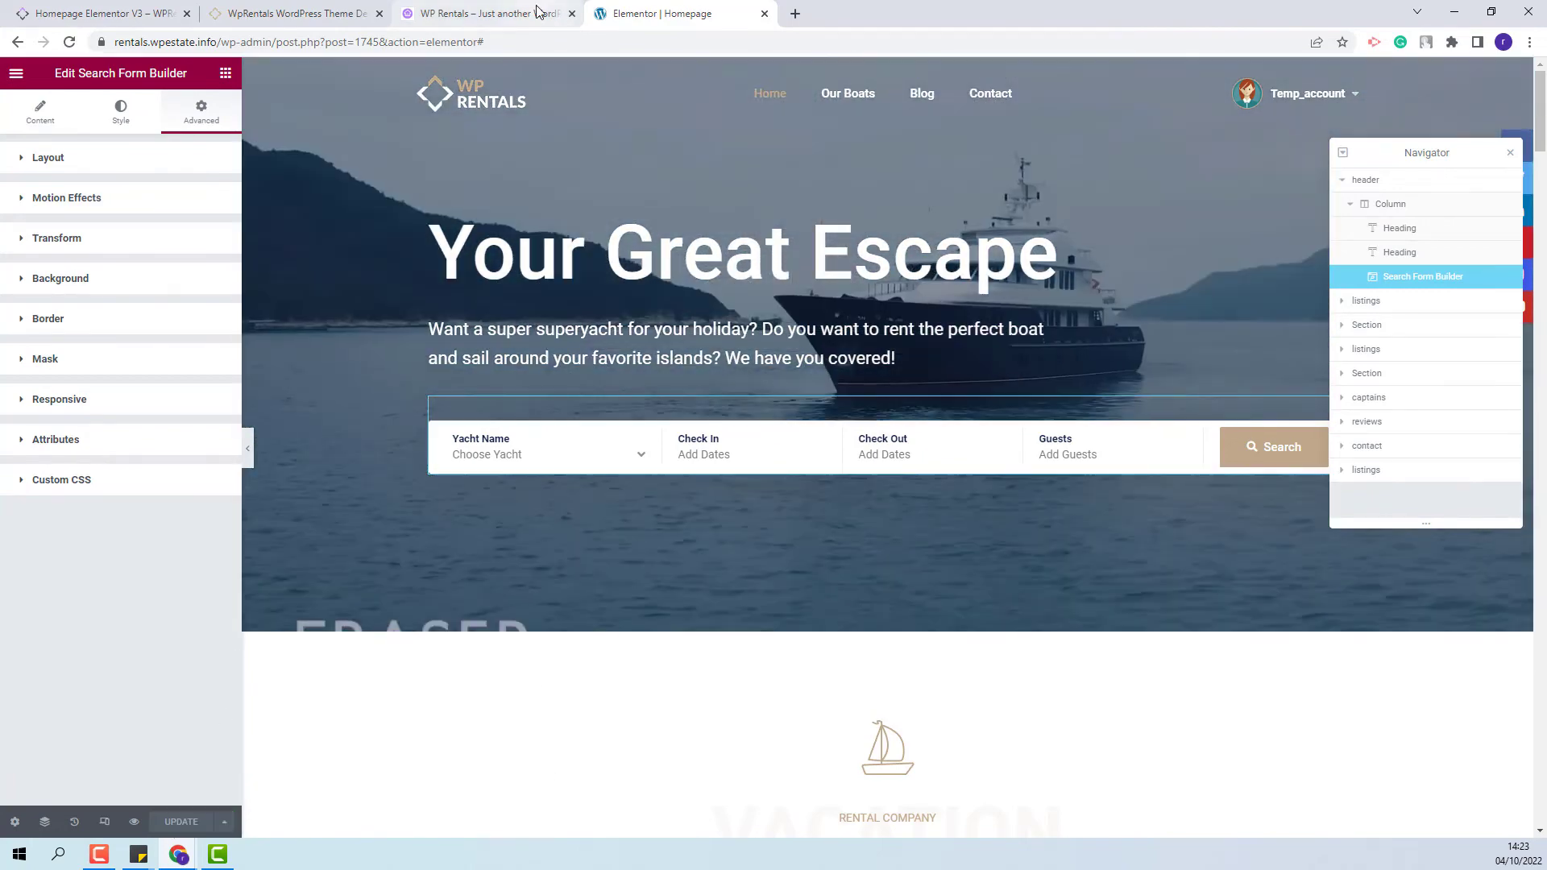
left_click(534, 11)
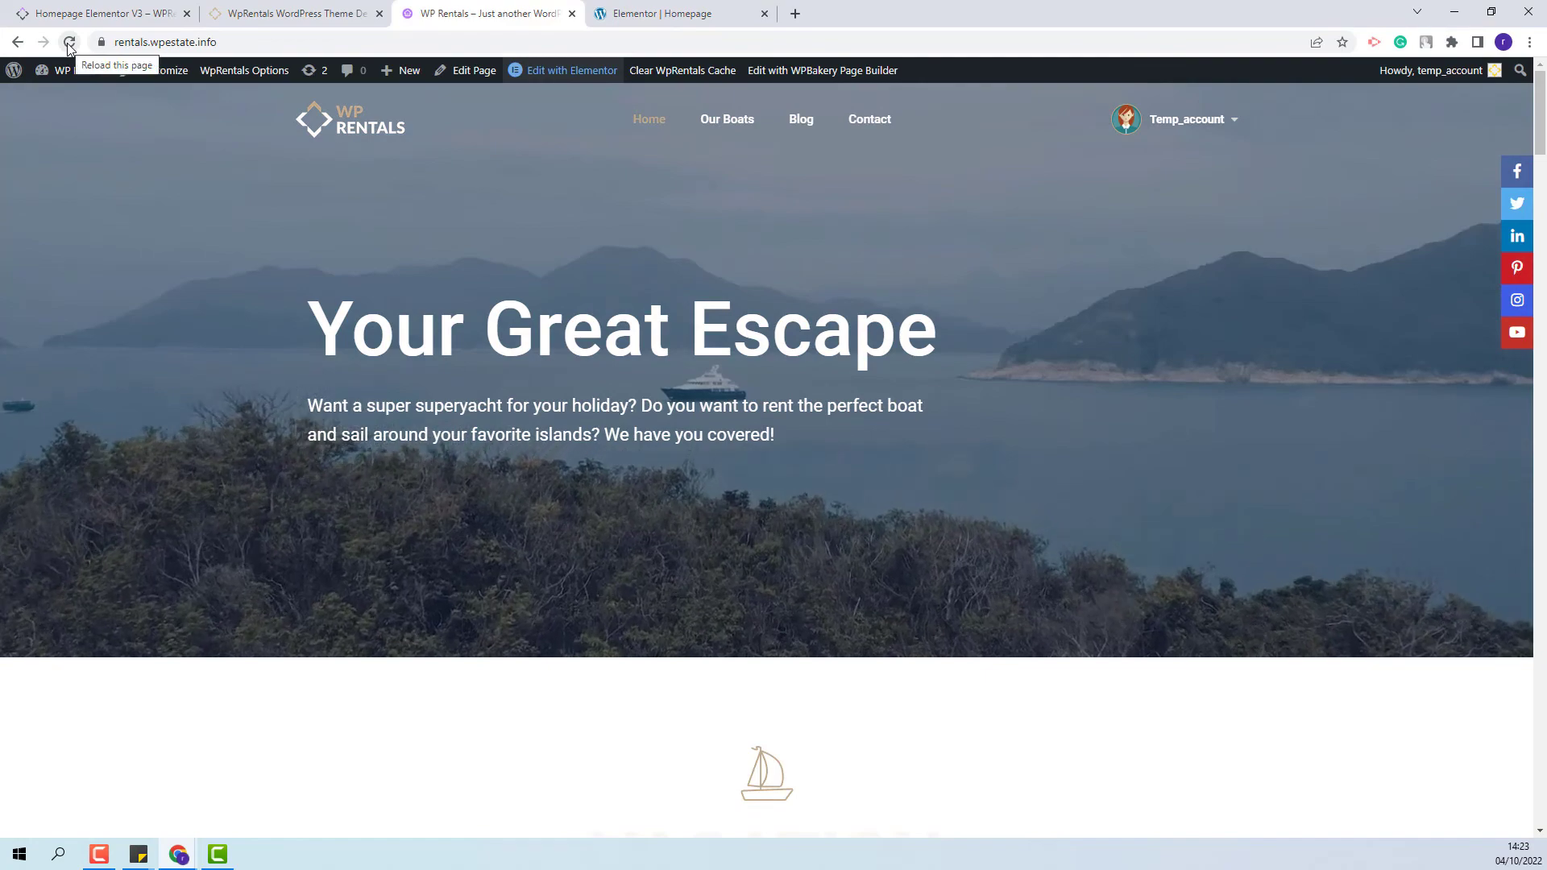
left_click(69, 42)
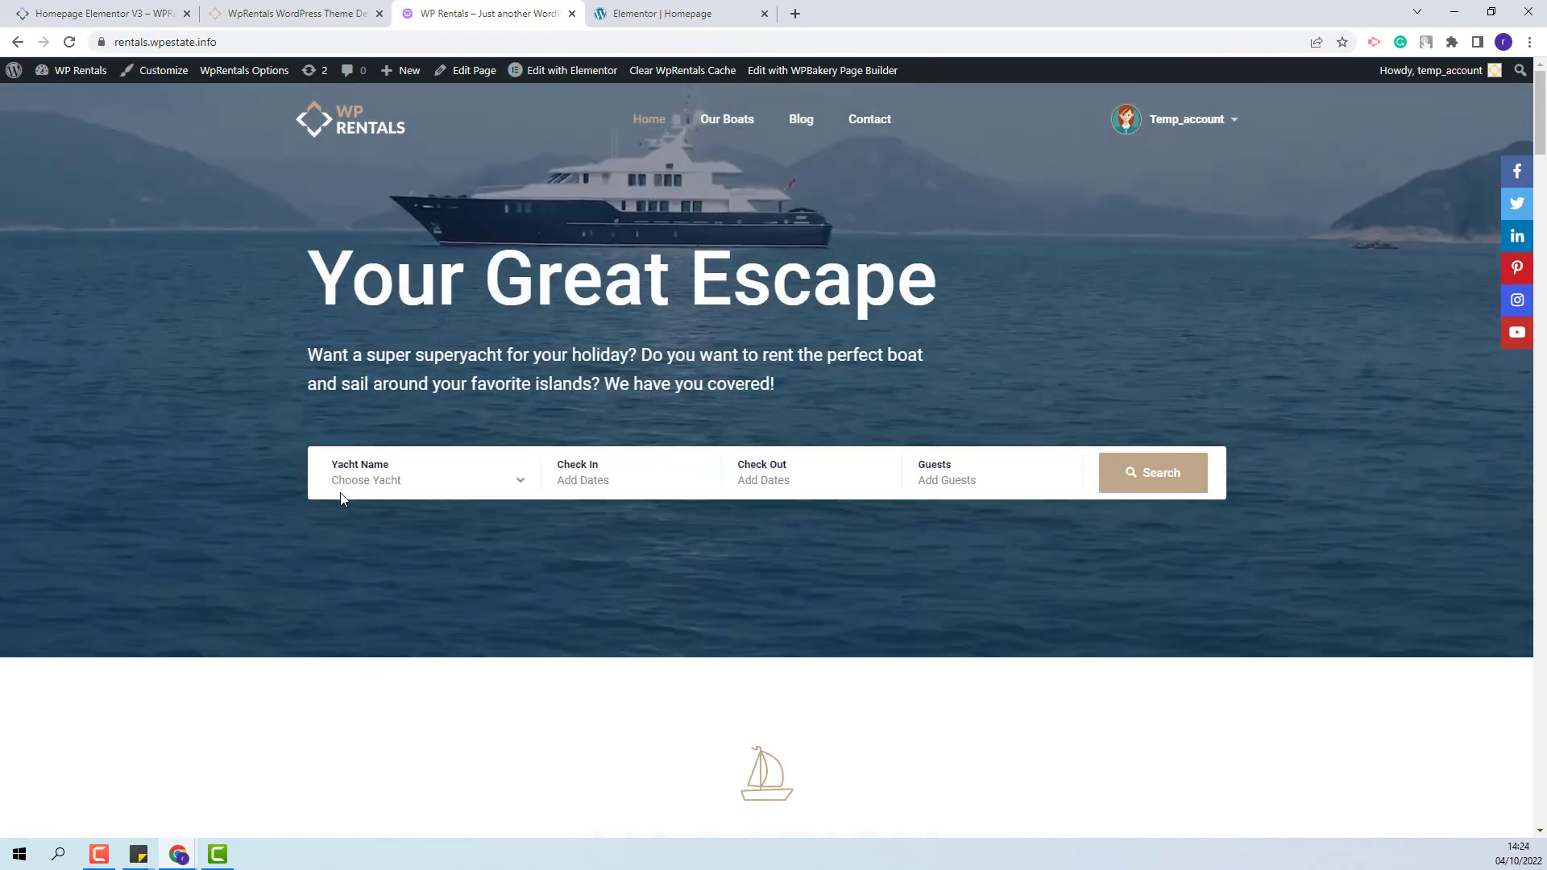